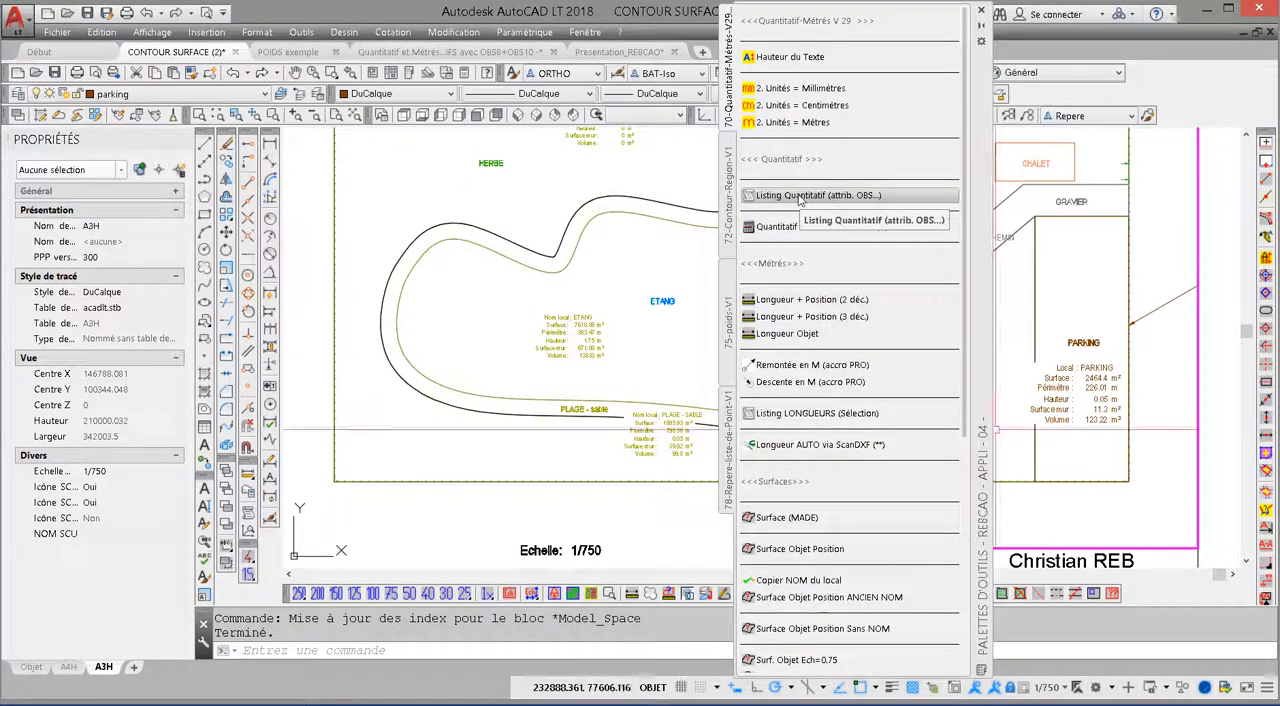
{"action": "left_click", "coordinate": [853, 203]}
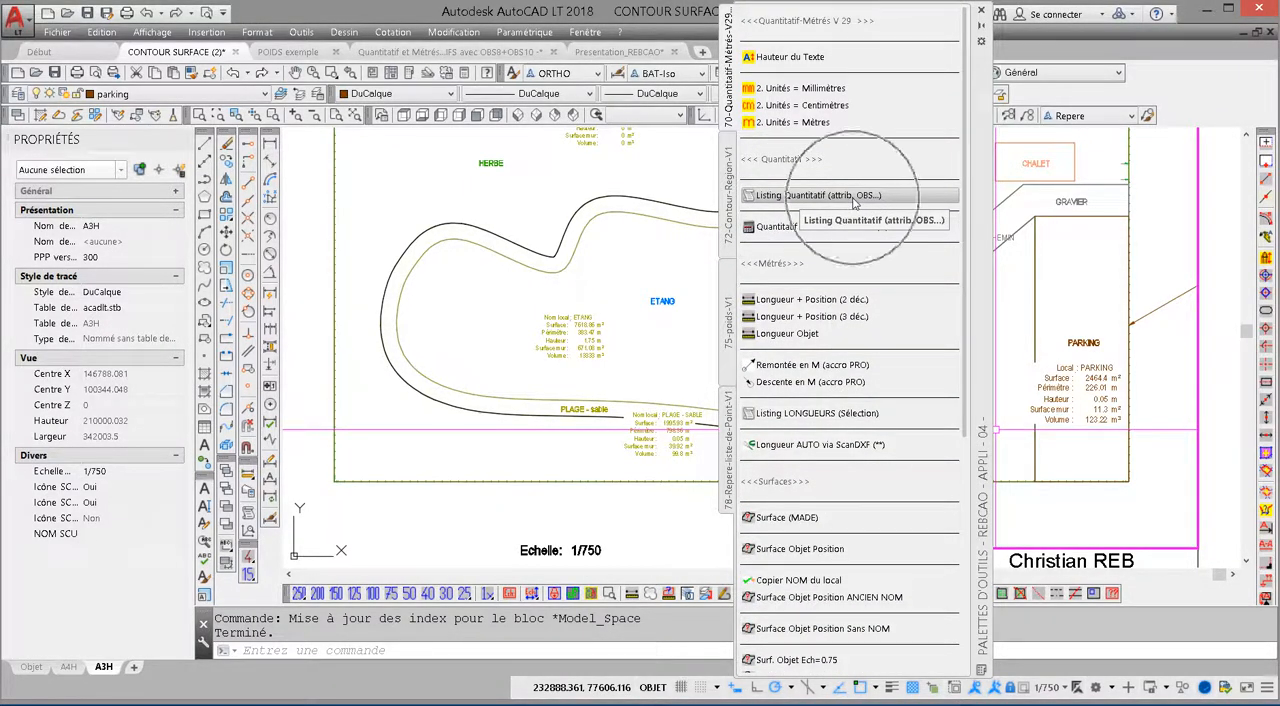
{"action": "left_click", "coordinate": [850, 203]}
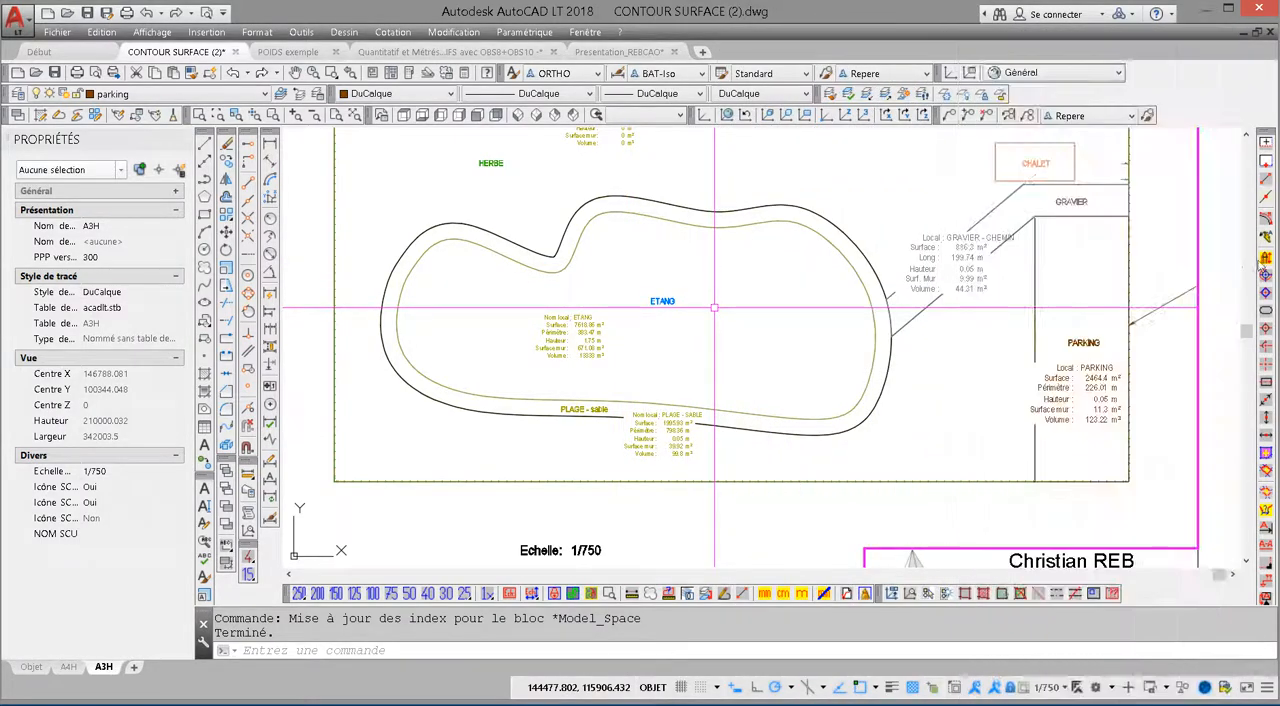
{"action": "mouse_move", "coordinate": [1272, 262]}
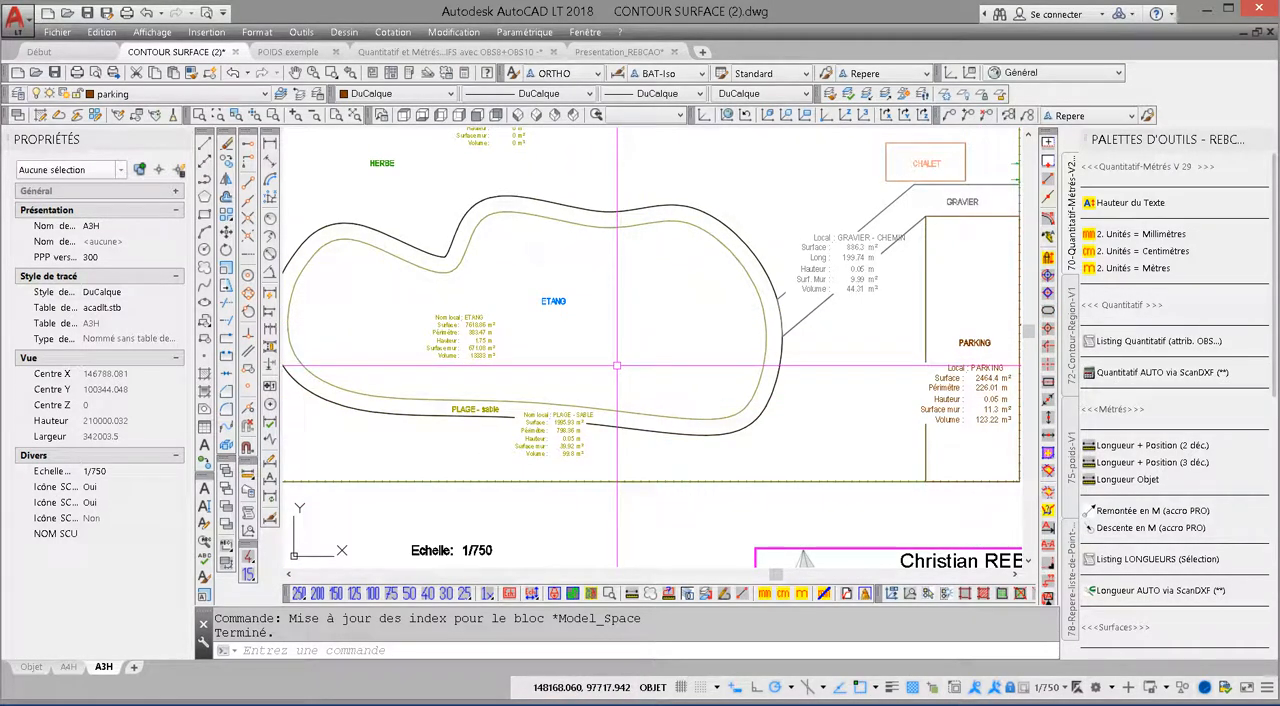
Step: Open the recently used drawing BLOCS_dynaliques_Annotatifs.dwg
{"action": "key", "text": "Escape"}
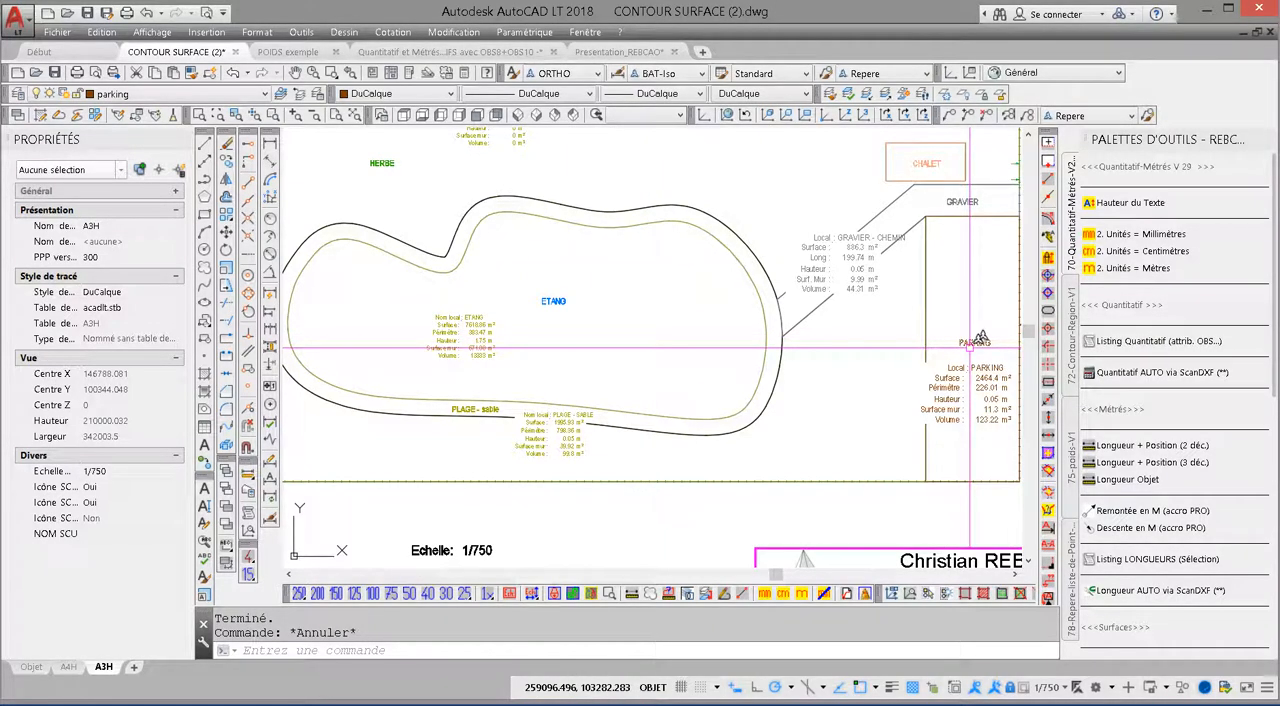
{"action": "key", "text": "ctrl+o"}
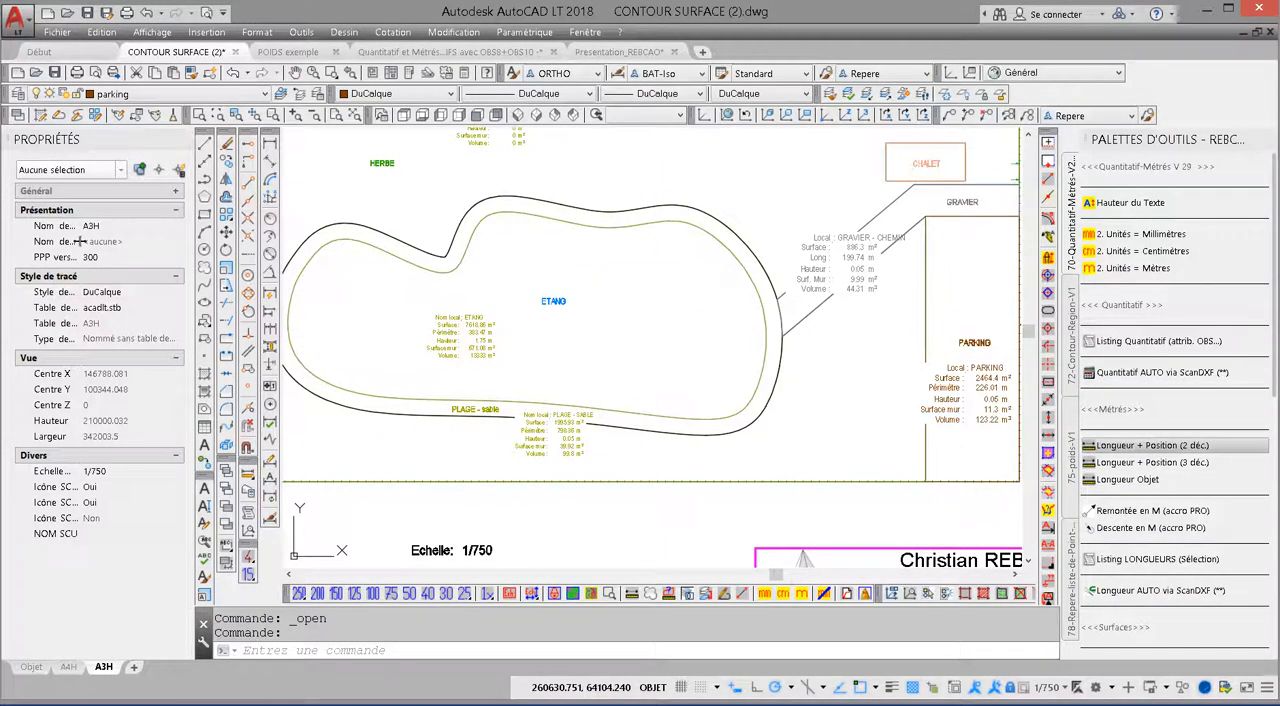
{"action": "left_click", "coordinate": [57, 32]}
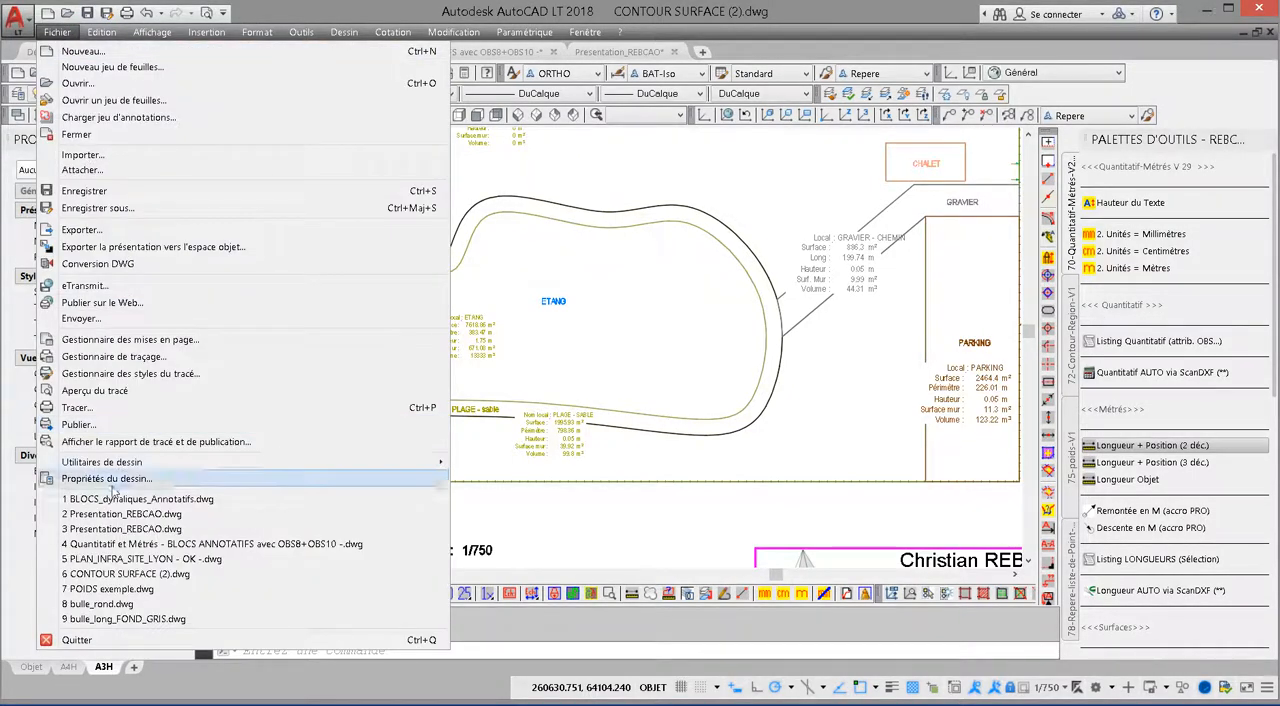
{"action": "left_click", "coordinate": [117, 499]}
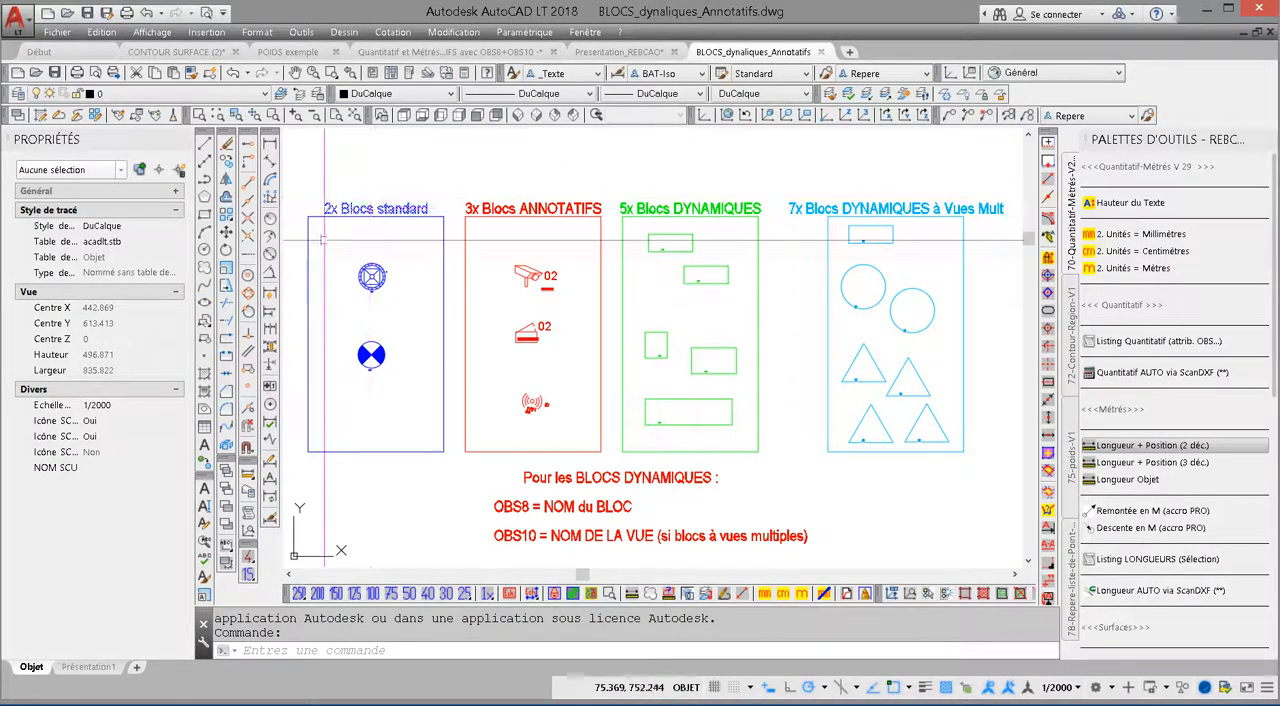
Step: Check the attributes of the two standard blocks, the pylon and the lamp post, without changing them
{"action": "double_click", "coordinate": [381, 287]}
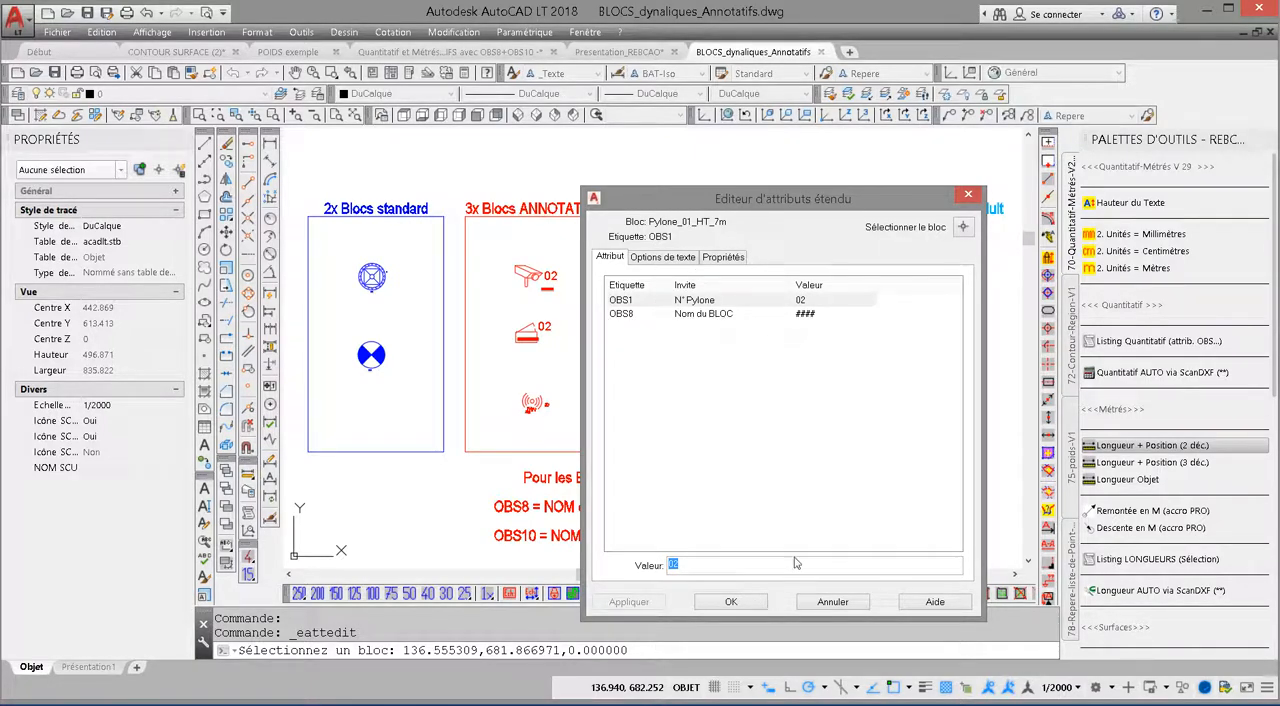
{"action": "left_click", "coordinate": [849, 607]}
{"action": "double_click", "coordinate": [369, 357]}
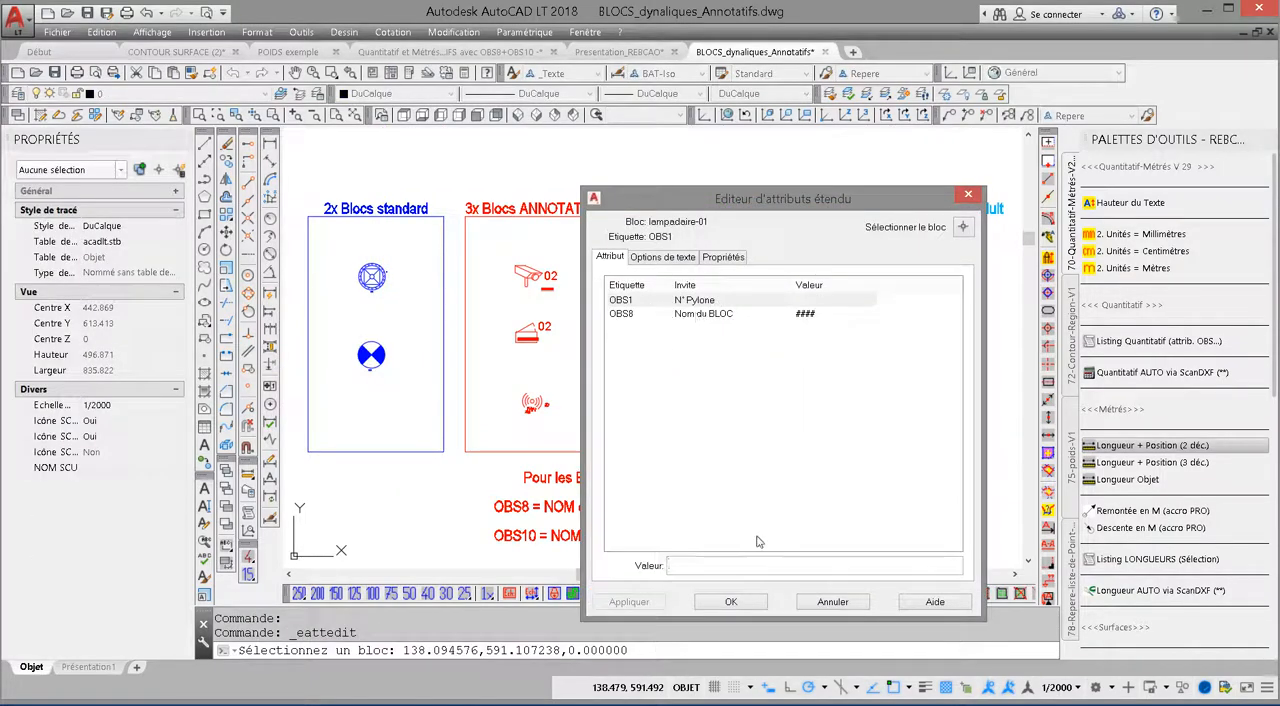
{"action": "left_click", "coordinate": [851, 602]}
Step: Examine the annotative blocks and check the camera block's attributes without changing them
{"action": "scroll", "coordinate": [541, 407], "scroll_direction": "up", "scroll_amount": 5}
{"action": "scroll", "coordinate": [541, 408], "scroll_direction": "up", "scroll_amount": 2}
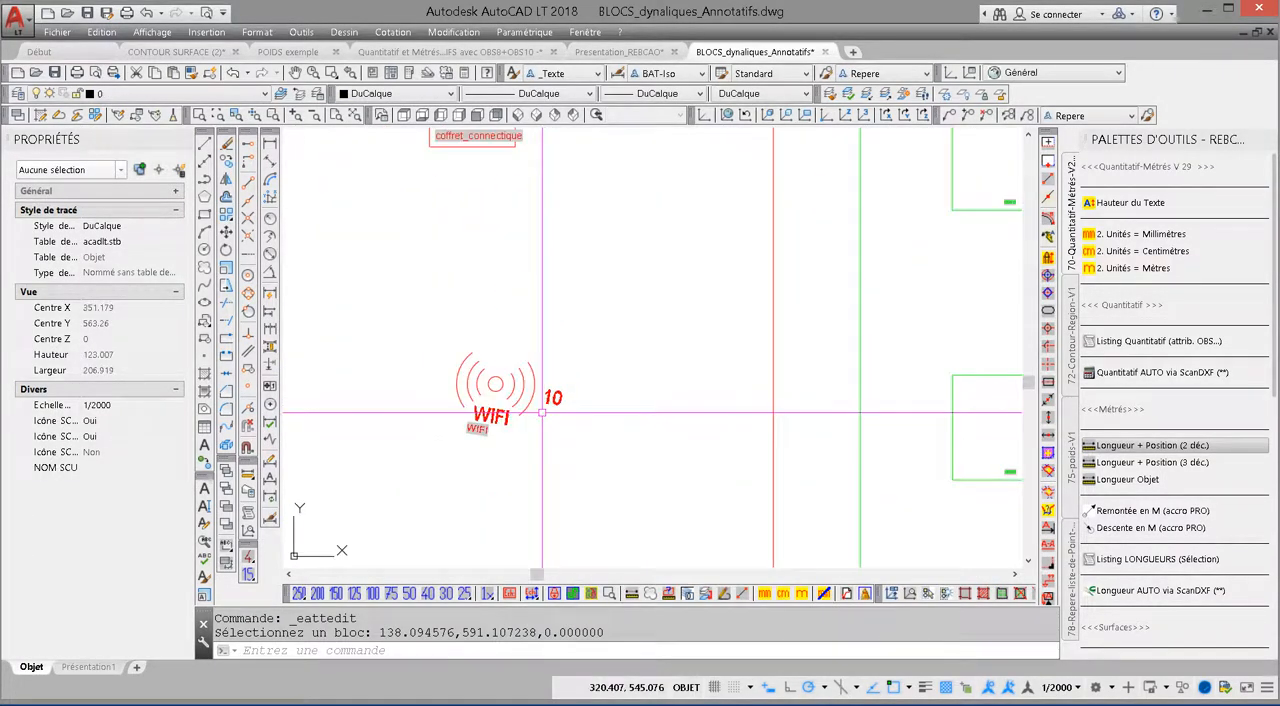
{"action": "scroll", "coordinate": [546, 416], "scroll_direction": "down", "scroll_amount": 4}
{"action": "middle_click_drag", "start_coordinate": [519, 396], "coordinate": [593, 432]}
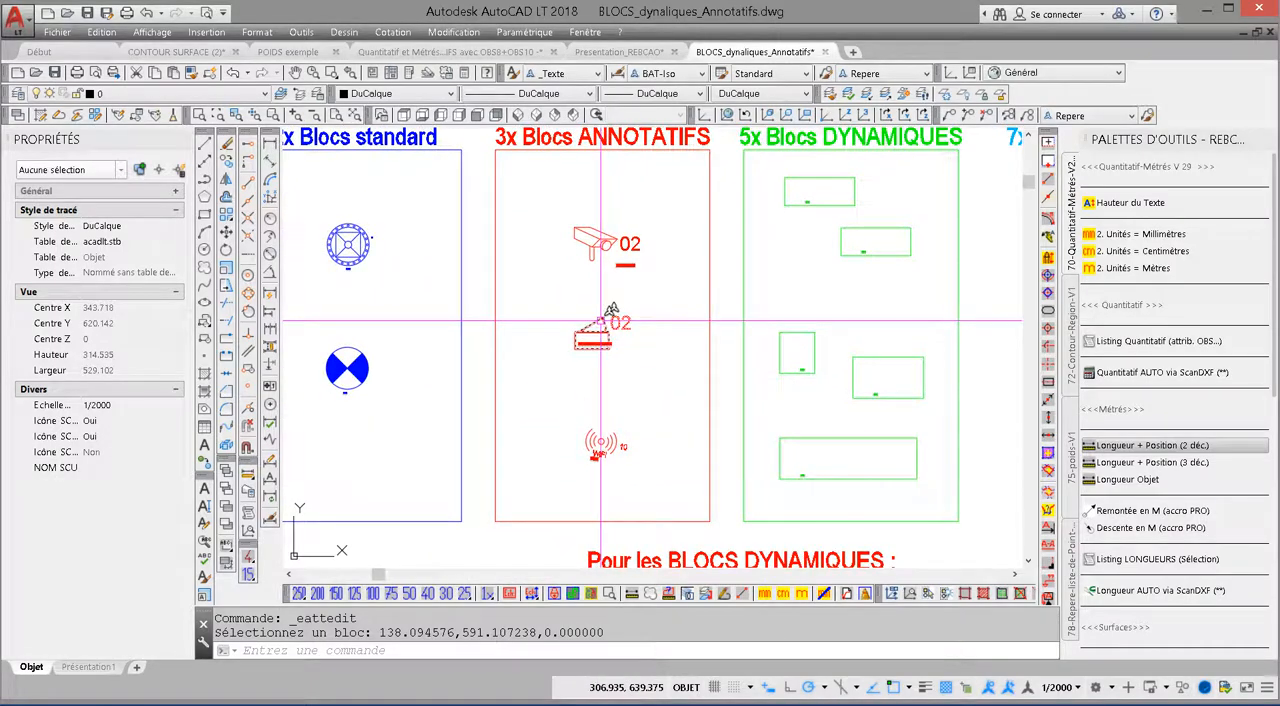
{"action": "left_click", "coordinate": [595, 239]}
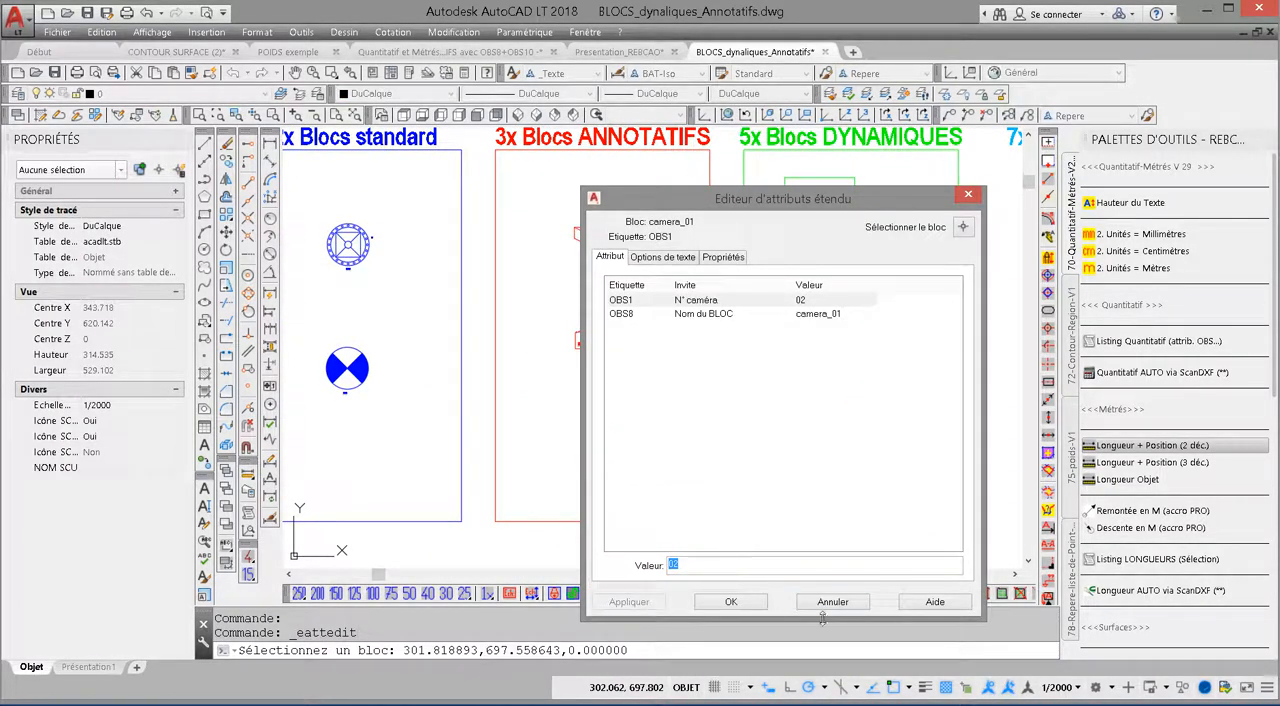
{"action": "left_click", "coordinate": [834, 602]}
{"action": "middle_click_drag", "start_coordinate": [586, 334], "coordinate": [594, 350]}
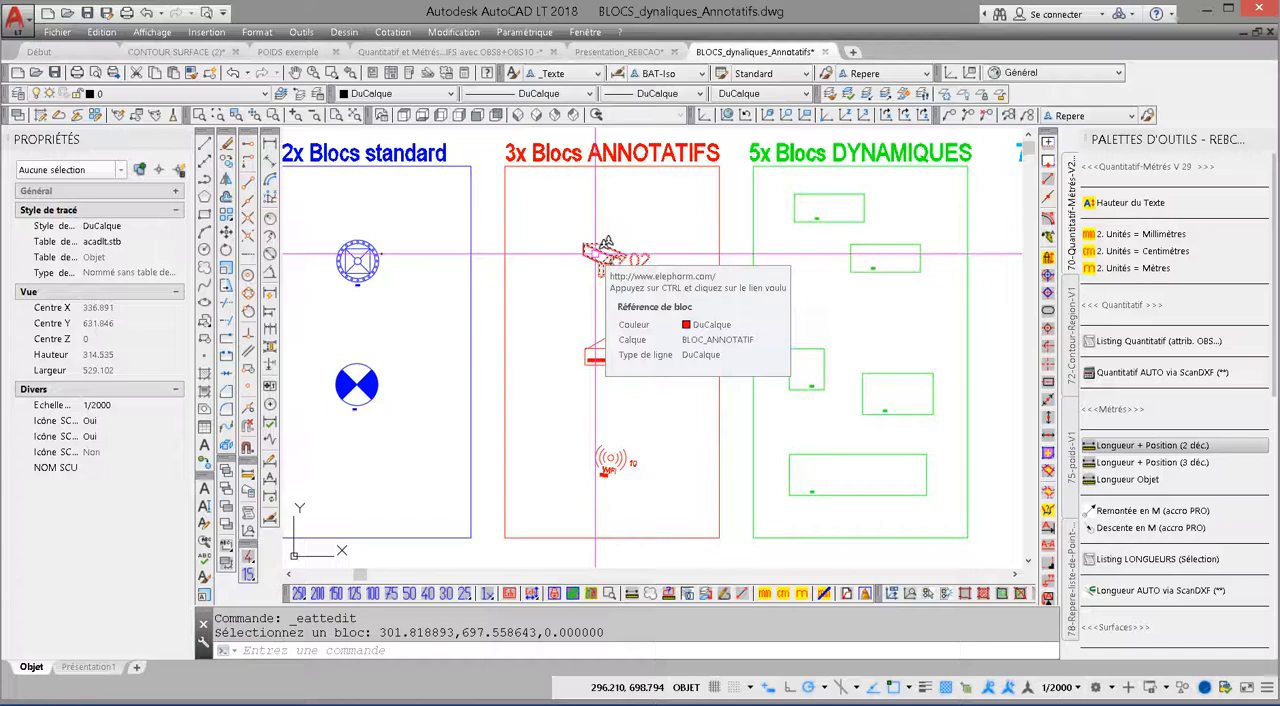
{"action": "middle_click_drag", "start_coordinate": [674, 302], "coordinate": [476, 295]}
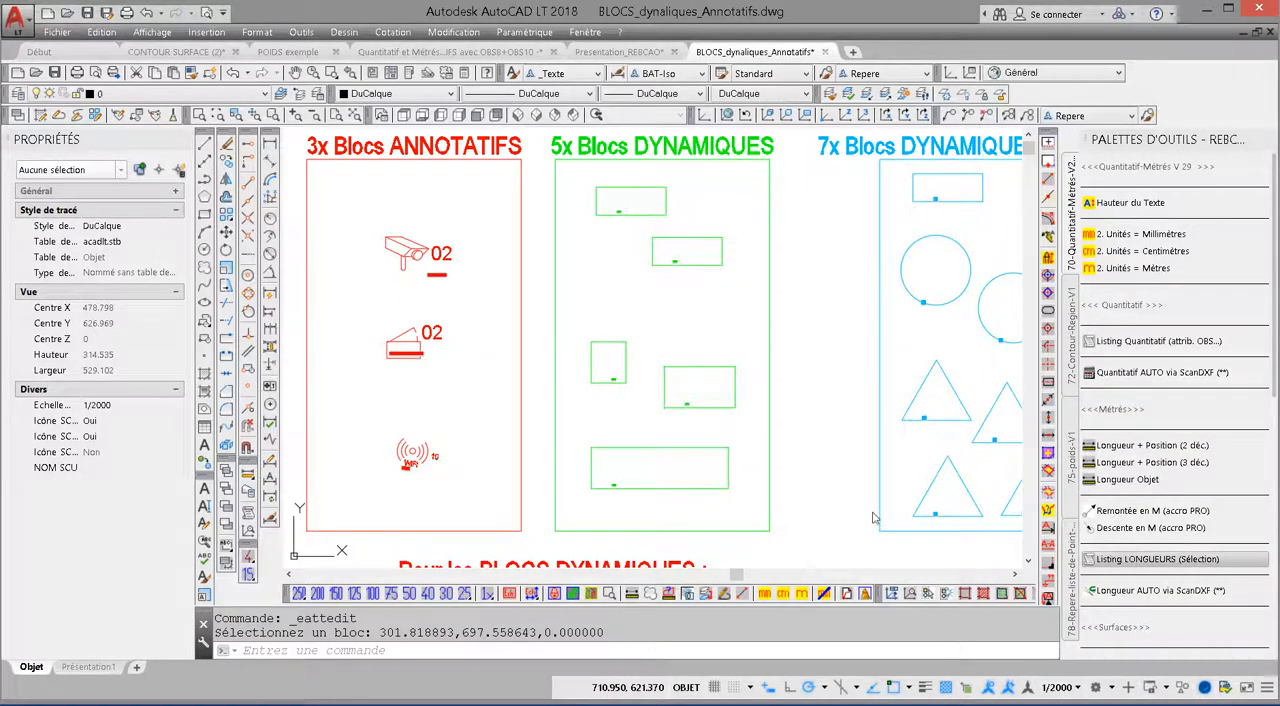
Step: Review the settings of the attribute extraction command (ATTEXTR) and close it without extracting anything
{"action": "type", "text": "attextr"}
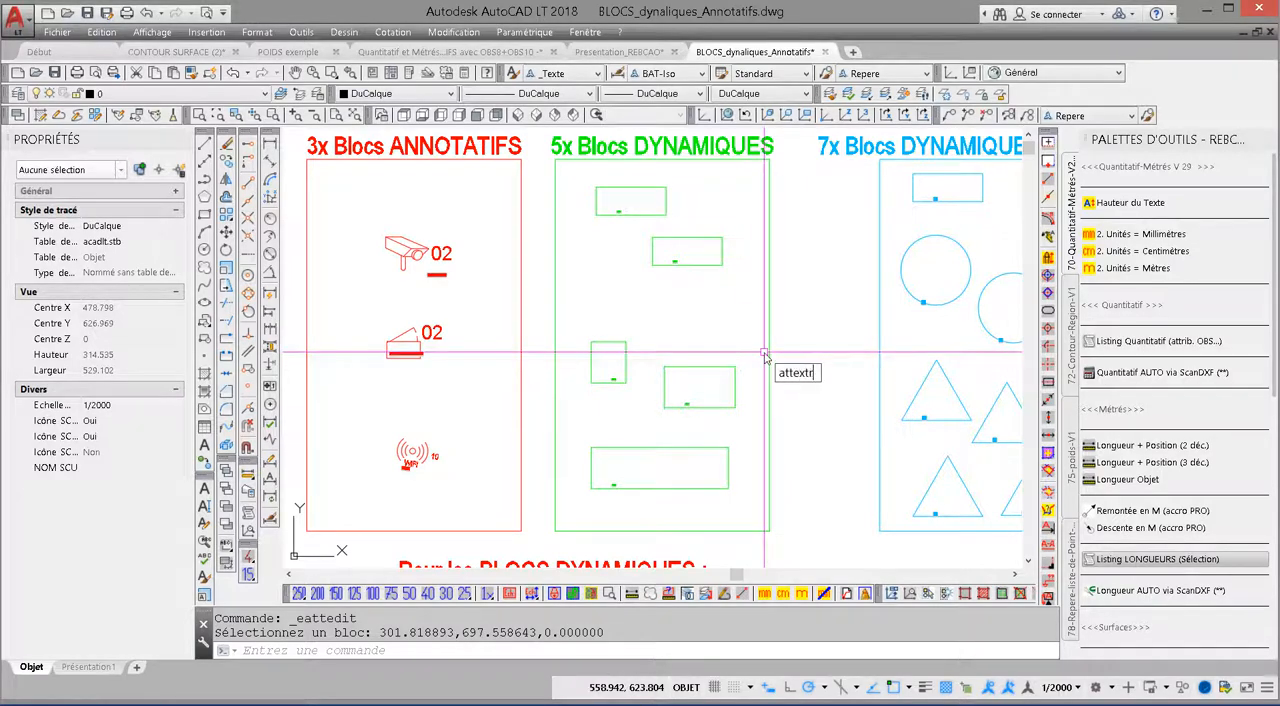
{"action": "key", "text": "Return"}
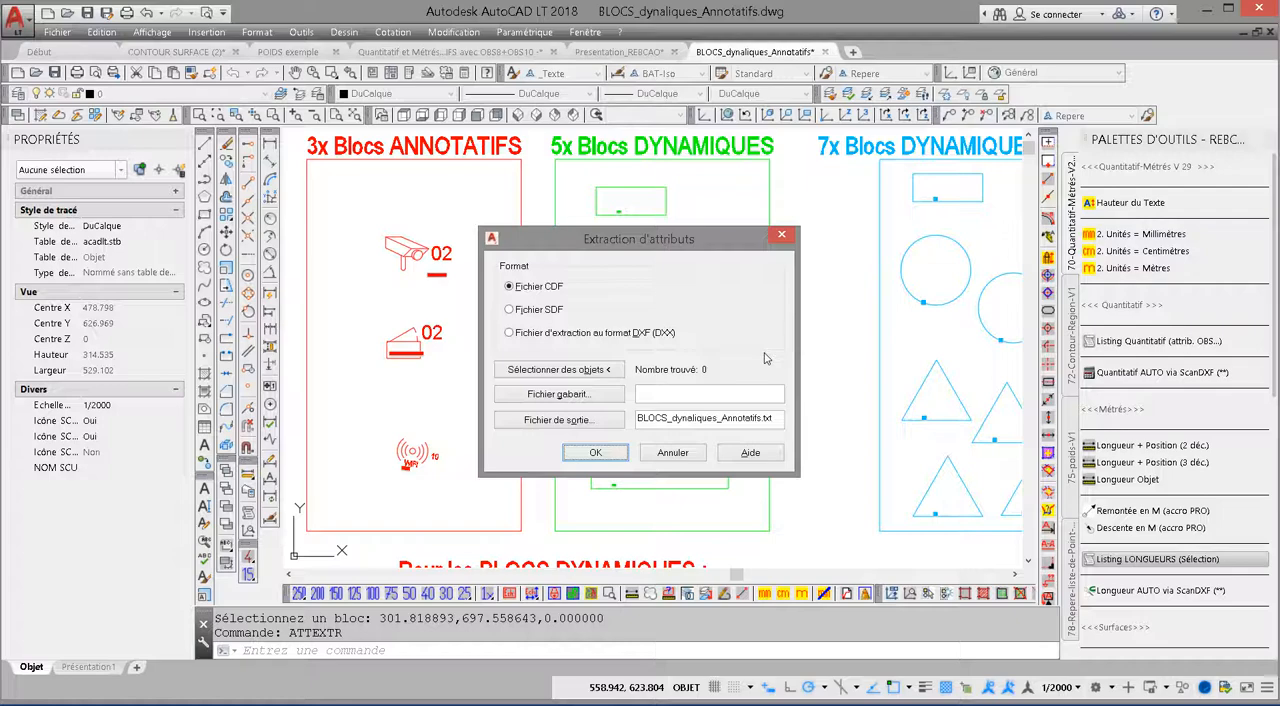
{"action": "left_click_drag", "start_coordinate": [674, 250], "coordinate": [688, 203]}
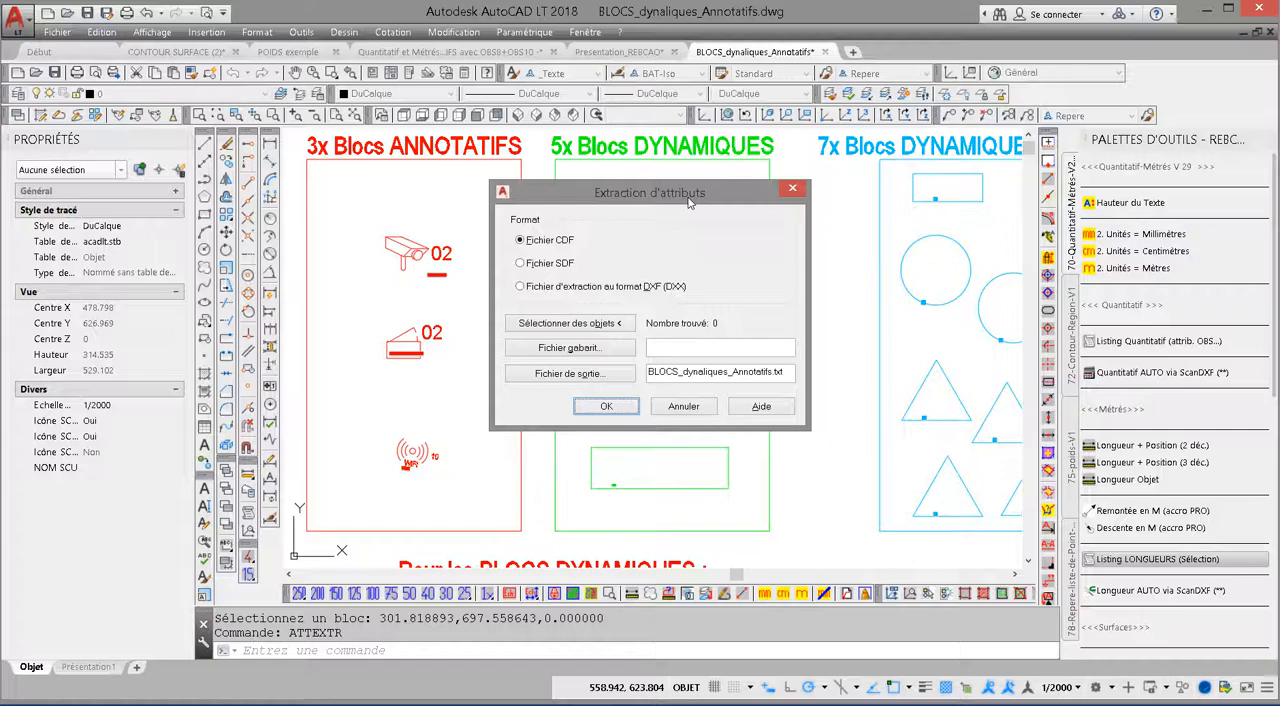
{"action": "left_click", "coordinate": [684, 406]}
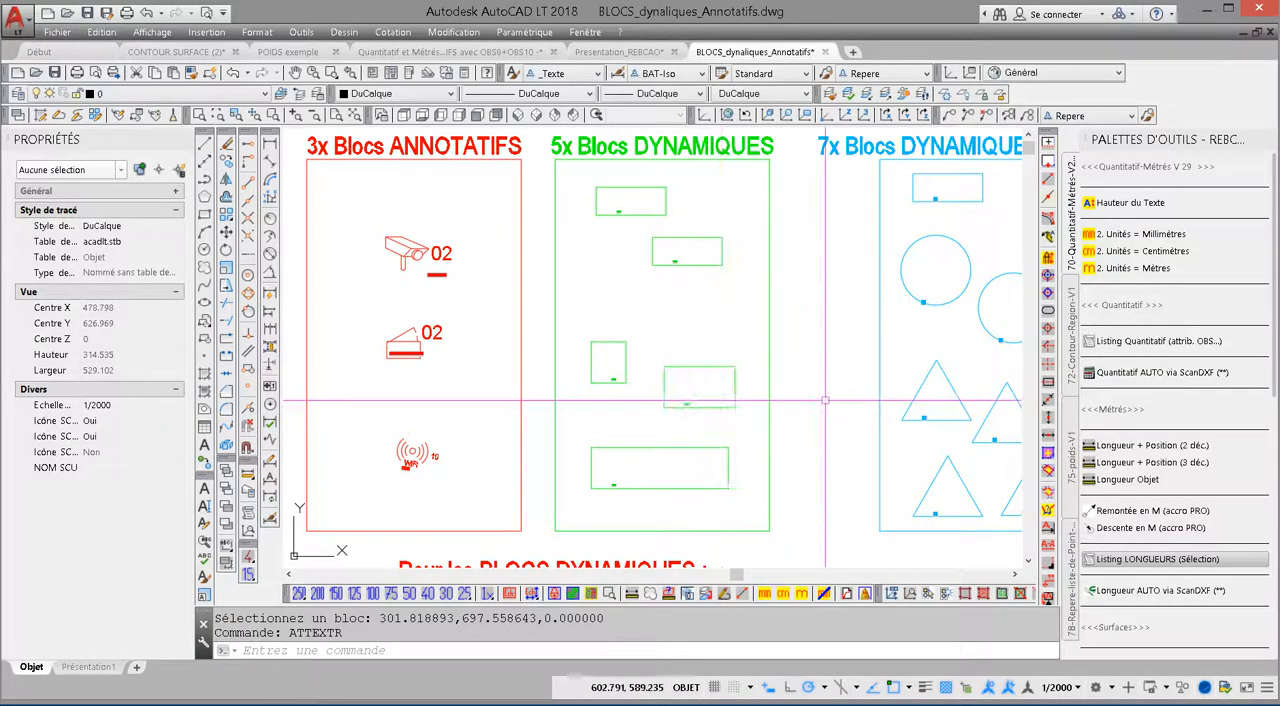
Step: Read the note below the frames about the OBS8 and OBS10 attributes for dynamic blocks
{"action": "middle_click_drag", "start_coordinate": [818, 400], "coordinate": [822, 190]}
{"action": "scroll", "coordinate": [626, 362], "scroll_direction": "up", "scroll_amount": 3}
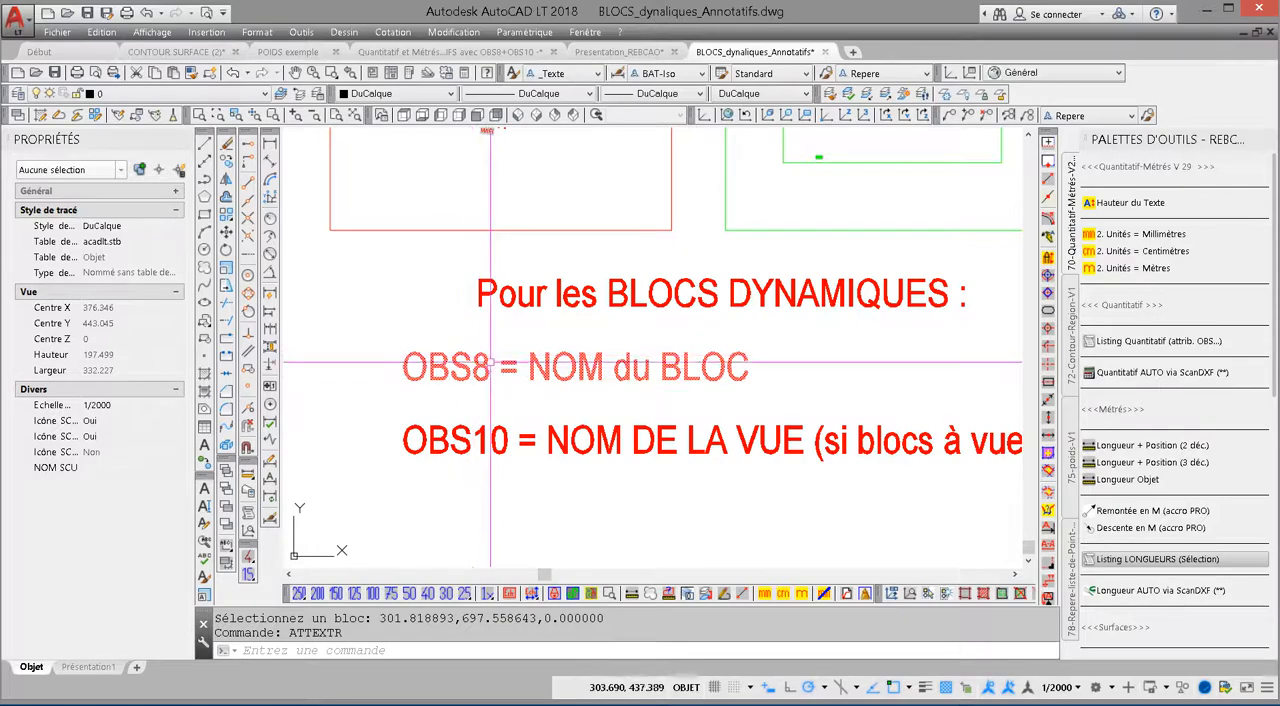
{"action": "mouse_move", "coordinate": [472, 362]}
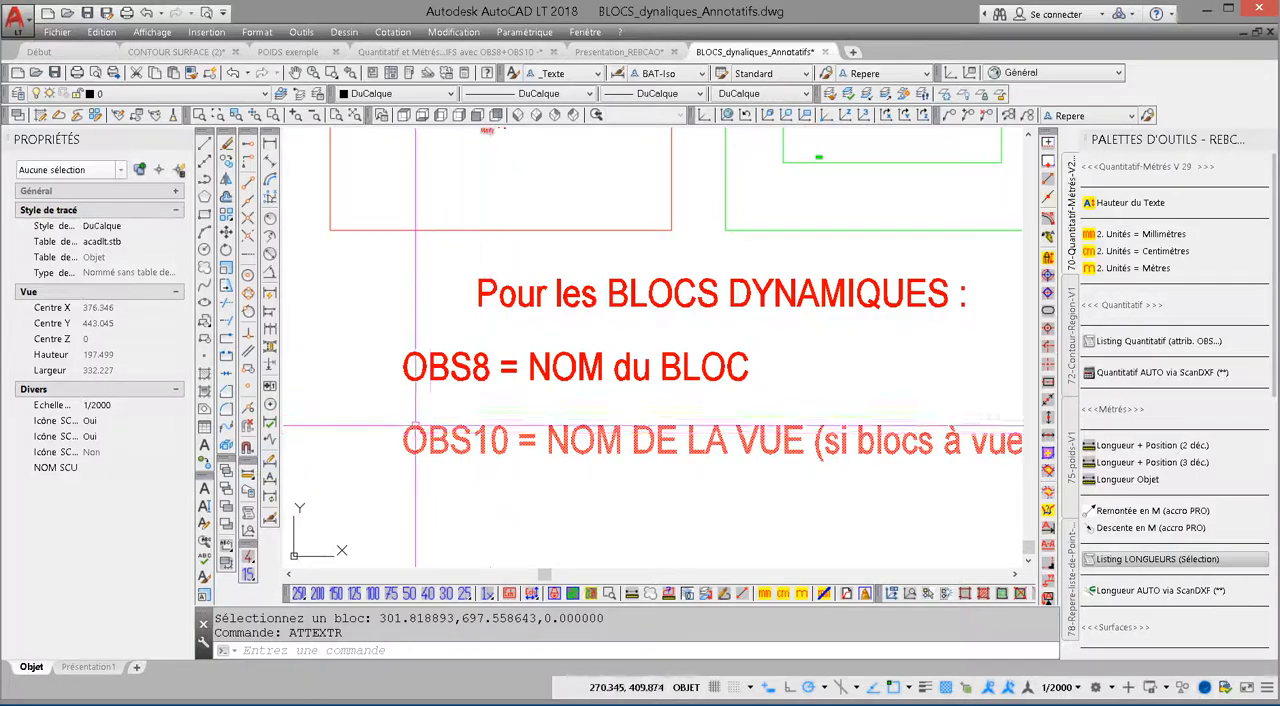
{"action": "scroll", "coordinate": [663, 477], "scroll_direction": "down", "scroll_amount": 3}
Step: Select the upper-left triangle among the multi-view dynamic blocks and display its list of visibility states
{"action": "middle_click_drag", "start_coordinate": [845, 397], "coordinate": [562, 478]}
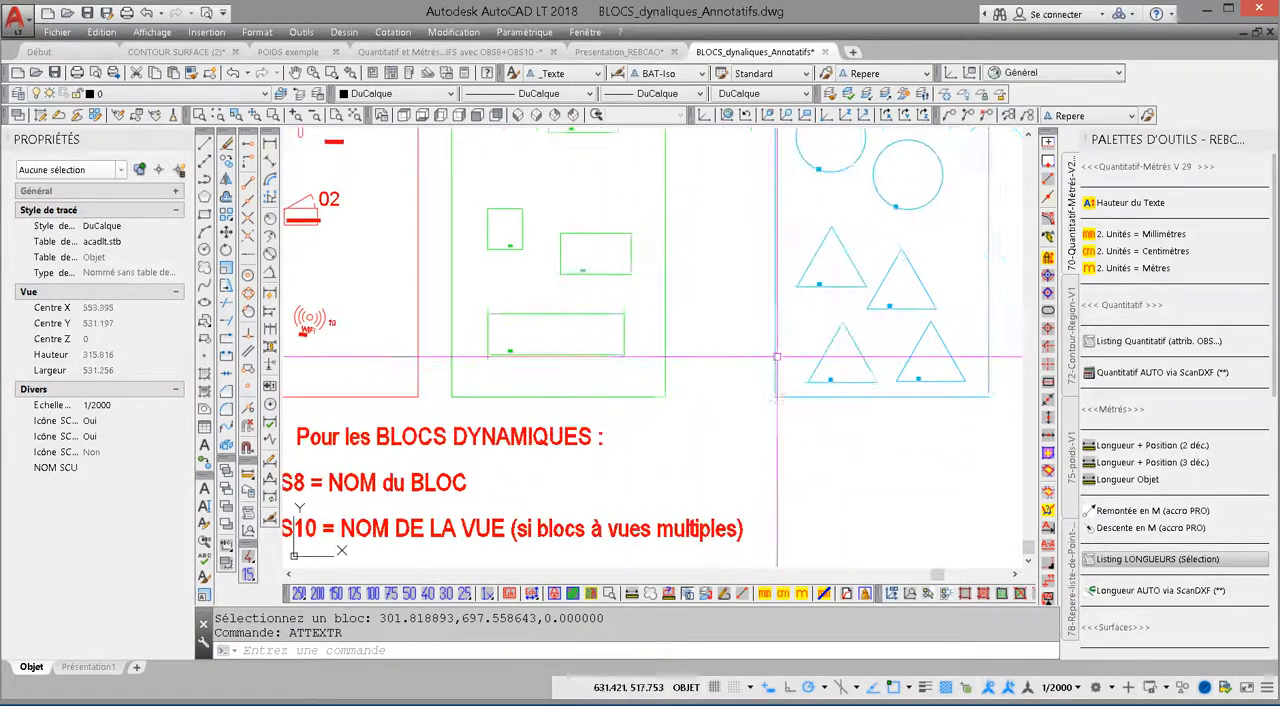
{"action": "middle_click_drag", "start_coordinate": [777, 357], "coordinate": [629, 491]}
{"action": "left_click", "coordinate": [668, 387]}
{"action": "scroll", "coordinate": [668, 387], "scroll_direction": "up", "scroll_amount": 5}
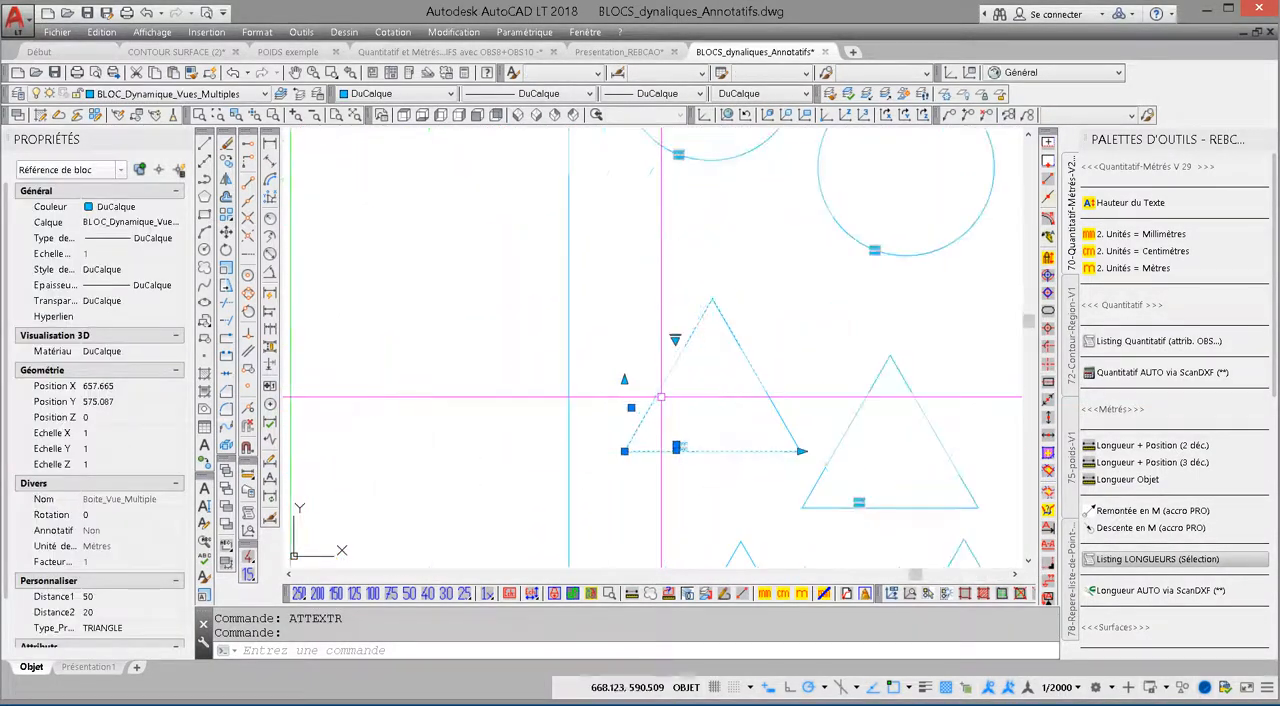
{"action": "left_click", "coordinate": [682, 306]}
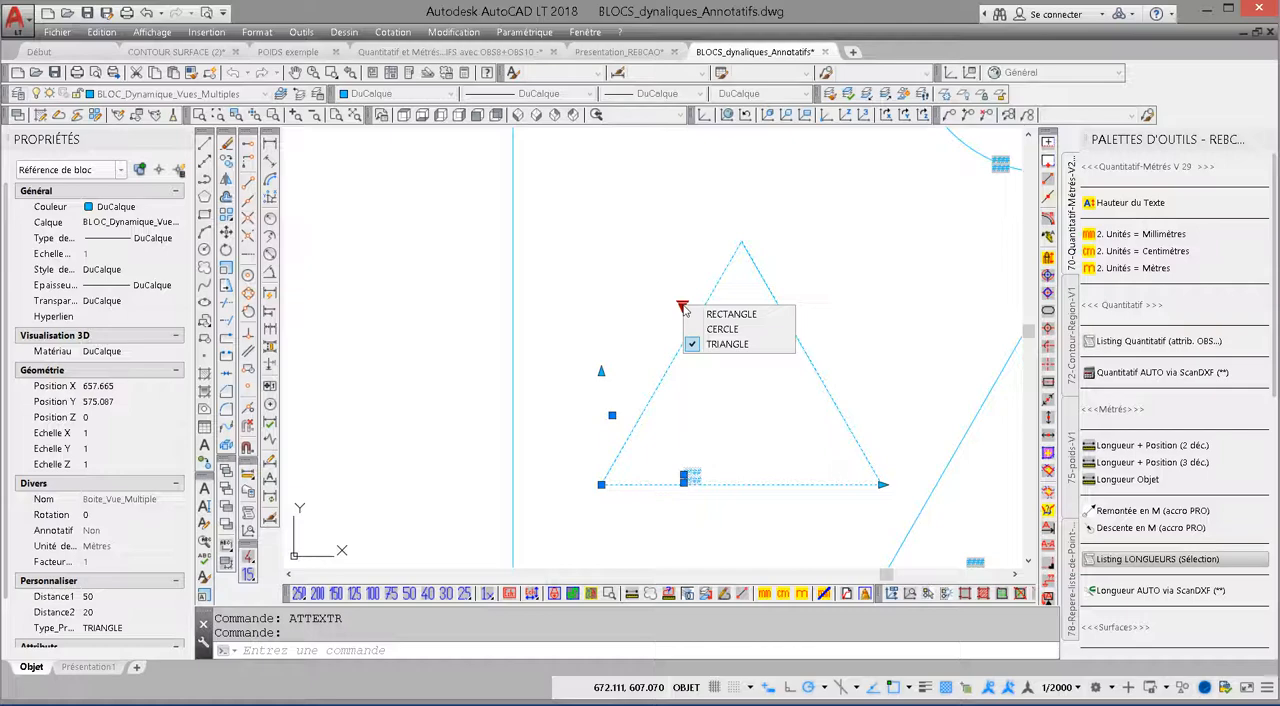
{"action": "scroll", "coordinate": [684, 310], "scroll_direction": "down", "scroll_amount": 6}
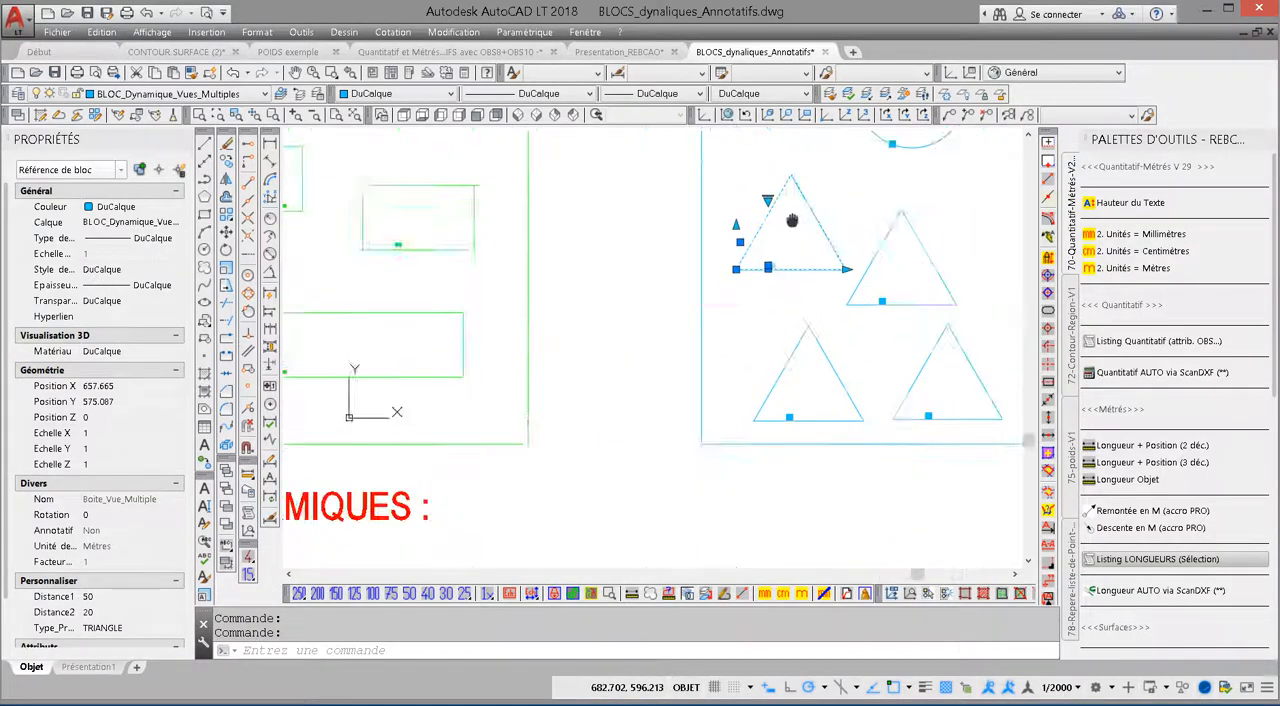
Step: Open the standard pylon block Pylone_01_HT_7m in the block editor
{"action": "middle_click_drag", "start_coordinate": [657, 401], "coordinate": [897, 275]}
{"action": "middle_click_drag", "start_coordinate": [535, 400], "coordinate": [602, 409]}
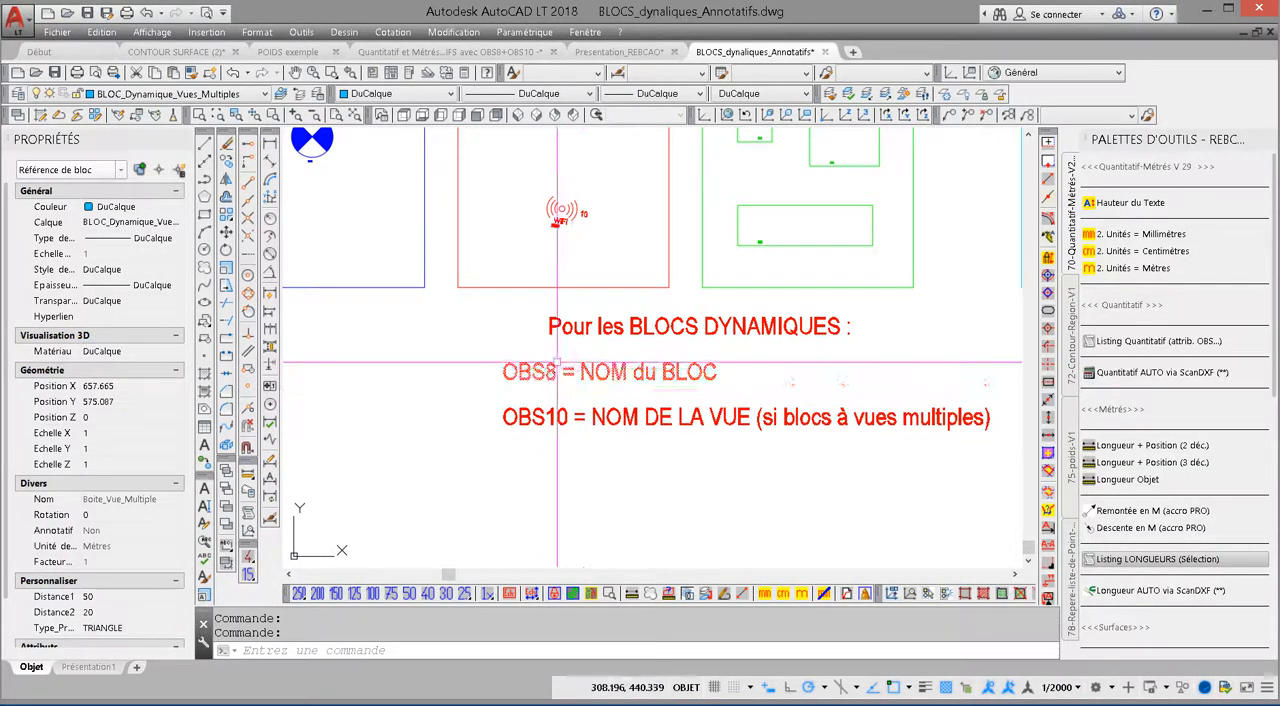
{"action": "scroll", "coordinate": [663, 350], "scroll_direction": "up", "scroll_amount": 5}
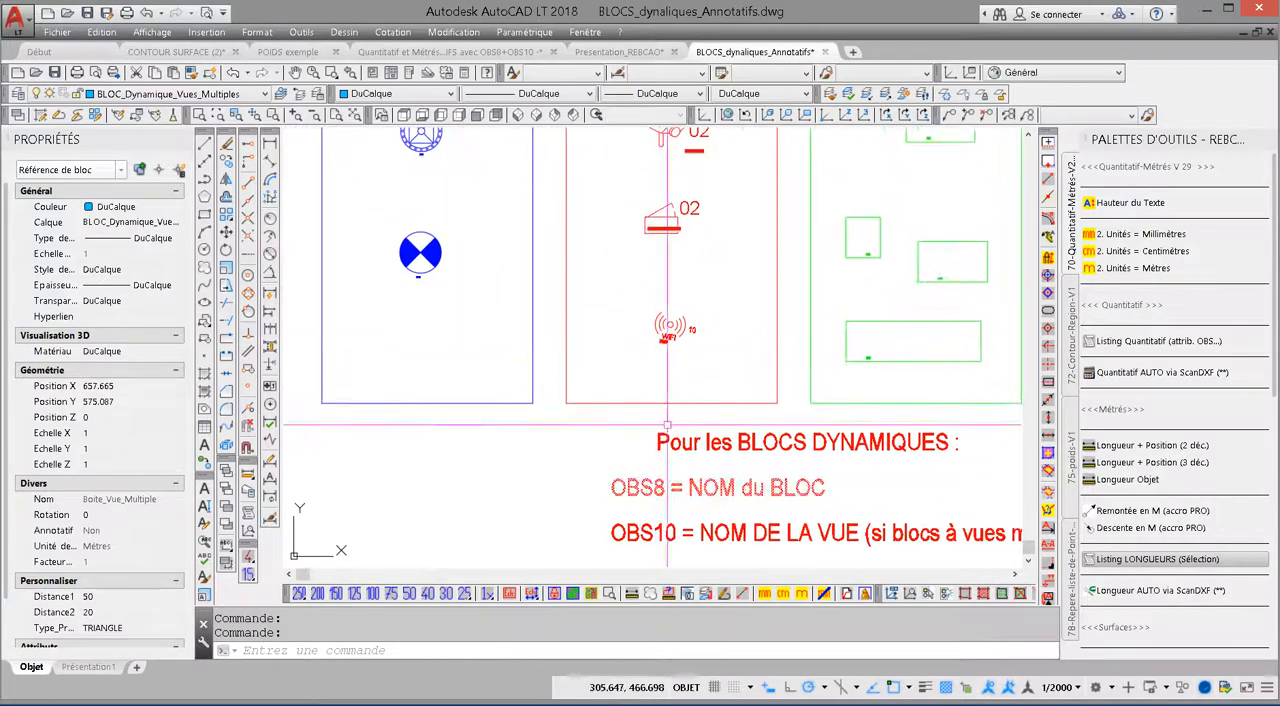
{"action": "scroll", "coordinate": [678, 355], "scroll_direction": "down", "scroll_amount": 5}
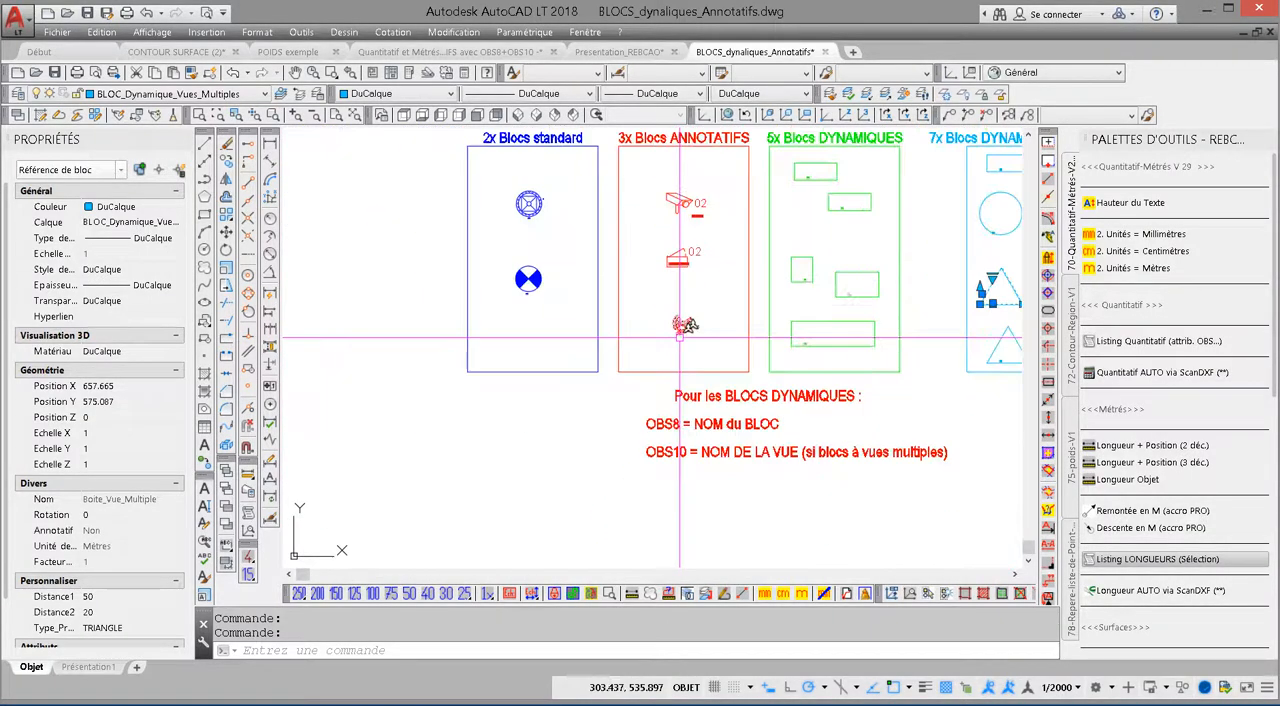
{"action": "scroll", "coordinate": [591, 285], "scroll_direction": "up", "scroll_amount": 3}
{"action": "left_click", "coordinate": [541, 233]}
{"action": "right_click", "coordinate": [570, 245]}
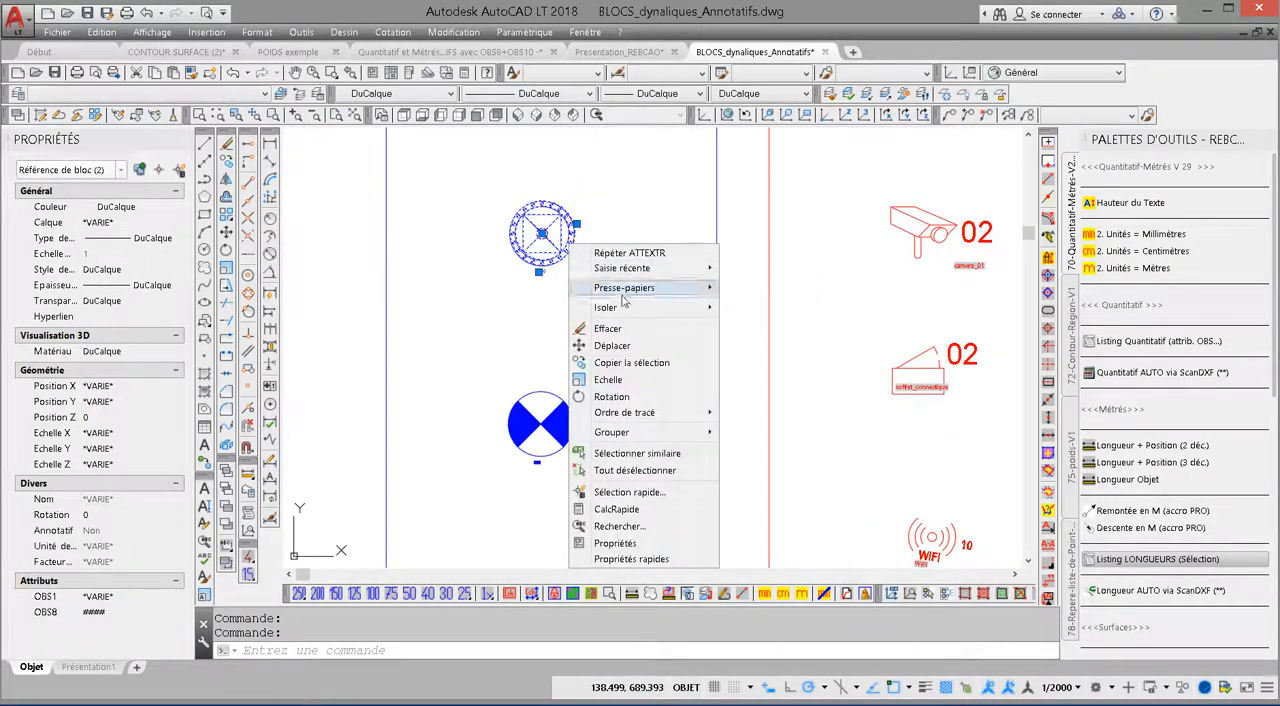
{"action": "key", "text": "Escape"}
{"action": "left_click", "coordinate": [572, 238]}
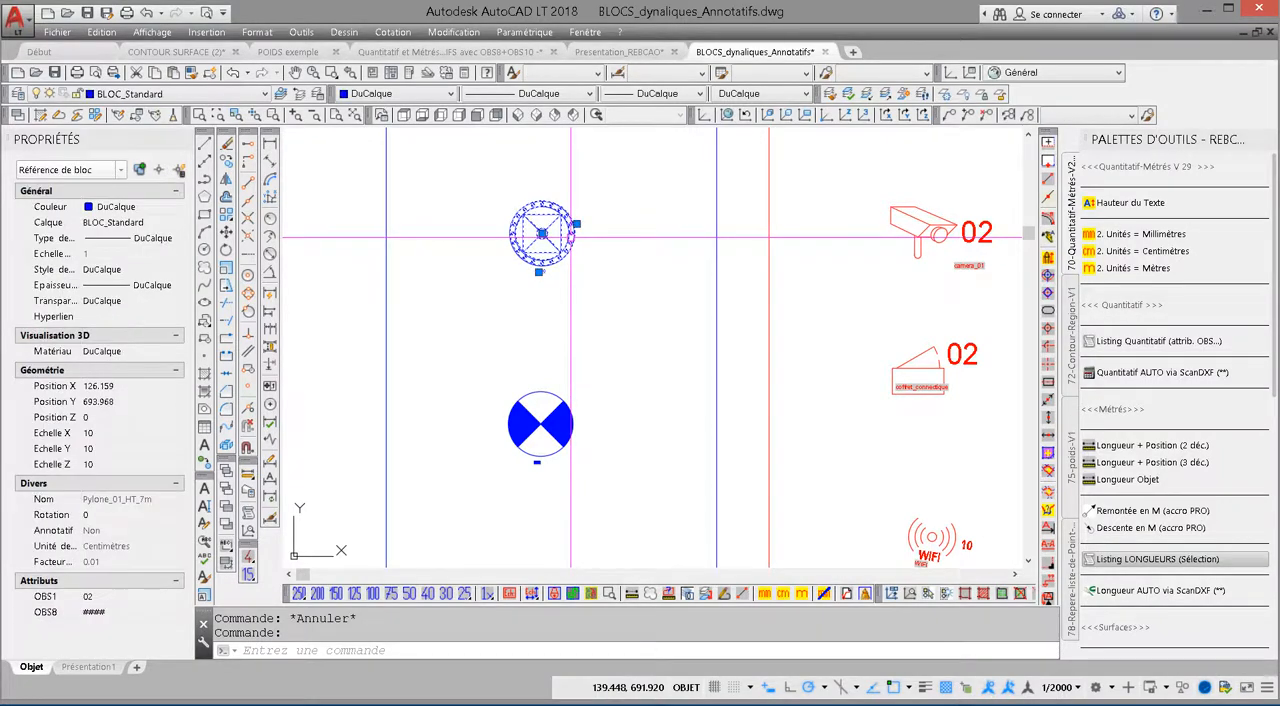
{"action": "right_click", "coordinate": [573, 238]}
{"action": "left_click", "coordinate": [613, 300]}
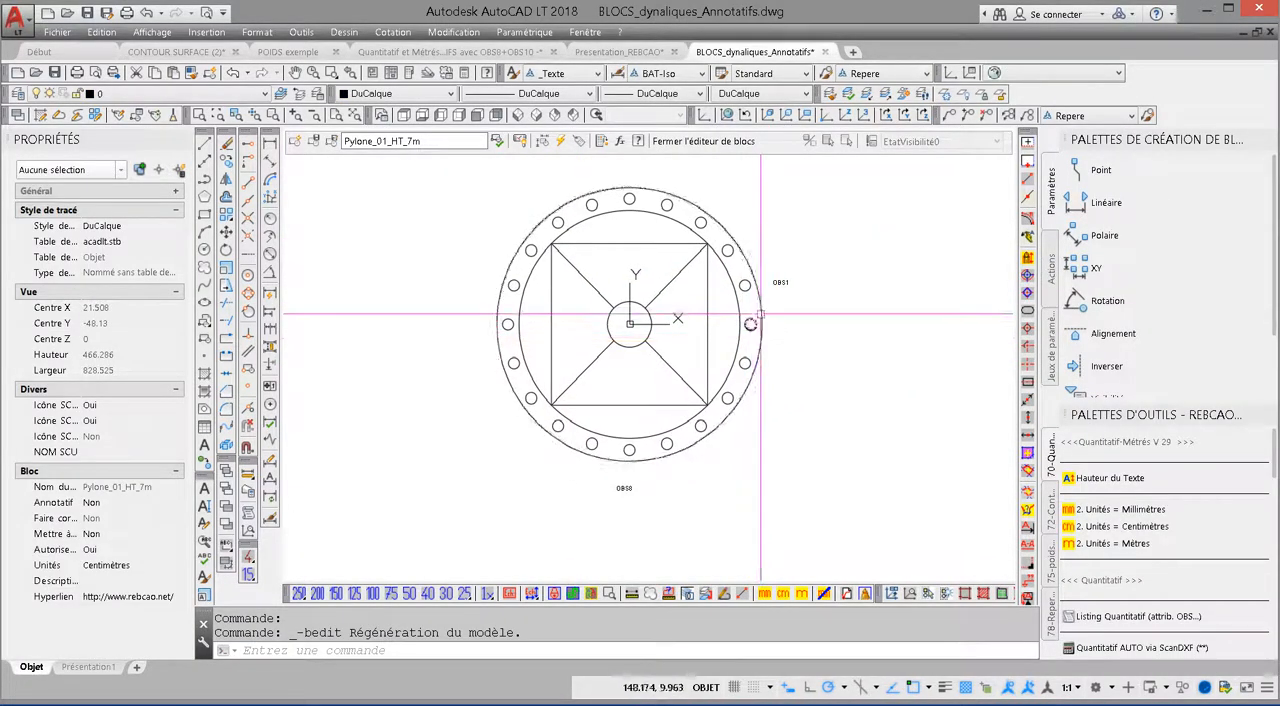
Step: Examine the OBS1 attribute definition beside the pylon, including its tag and prompt, and cancel the editing without changes
{"action": "left_click", "coordinate": [778, 284]}
{"action": "key", "text": "Escape"}
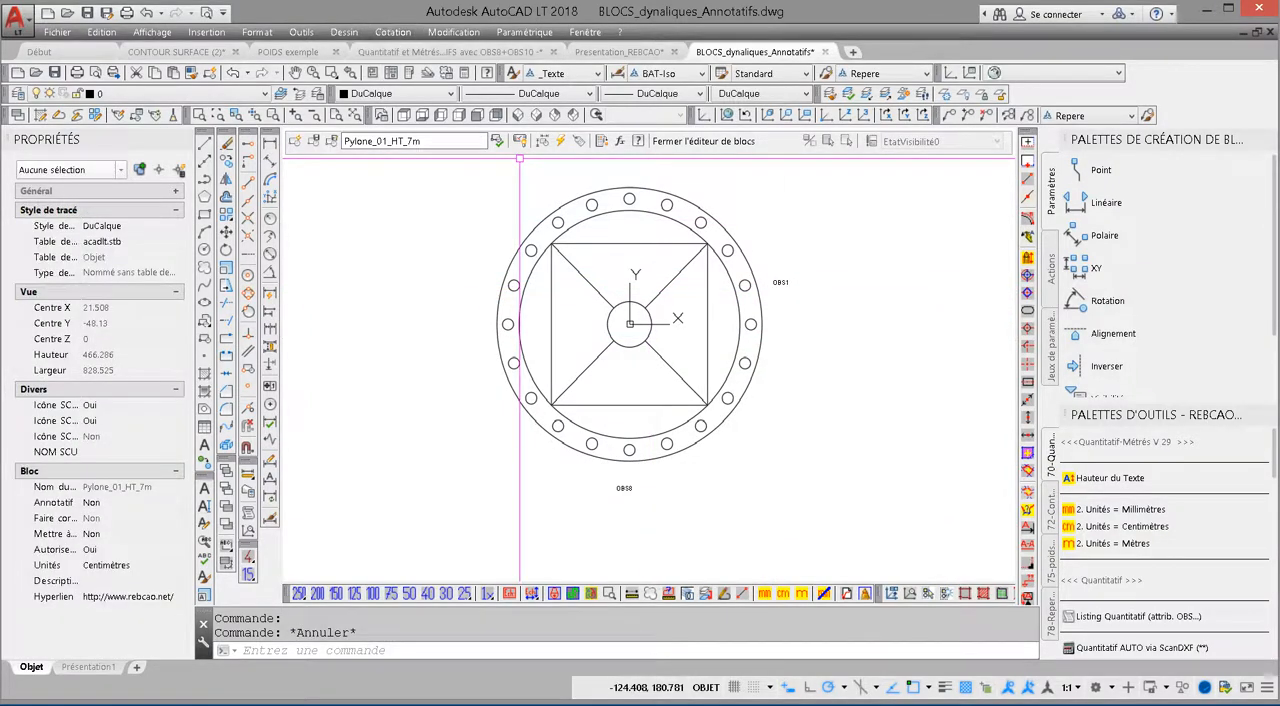
{"action": "scroll", "coordinate": [767, 299], "scroll_direction": "up", "scroll_amount": 8}
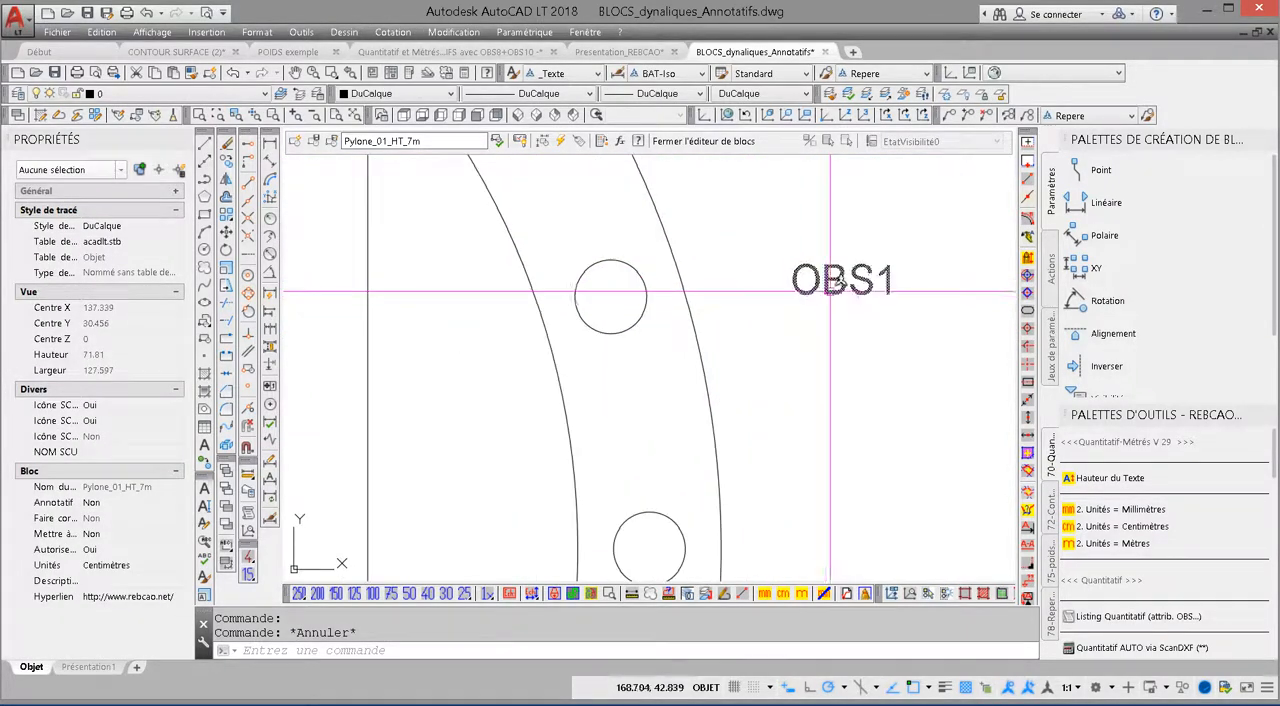
{"action": "mouse_move", "coordinate": [828, 270]}
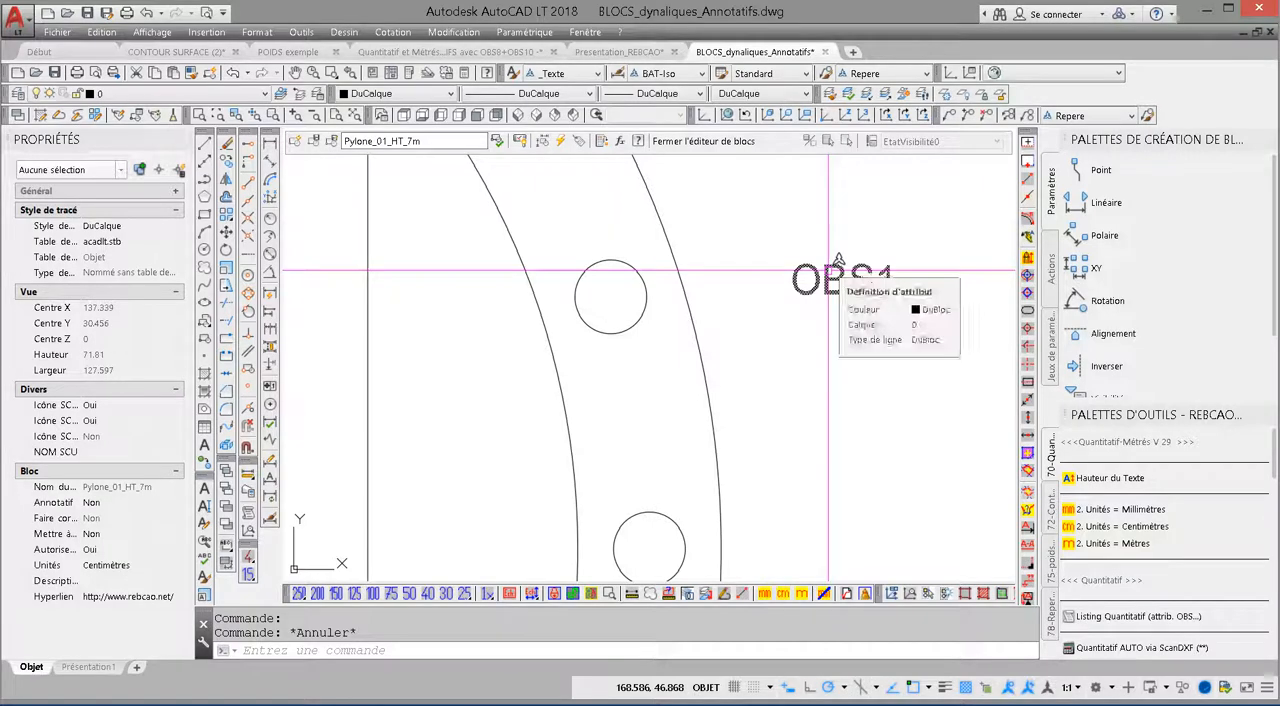
{"action": "left_click", "coordinate": [828, 270]}
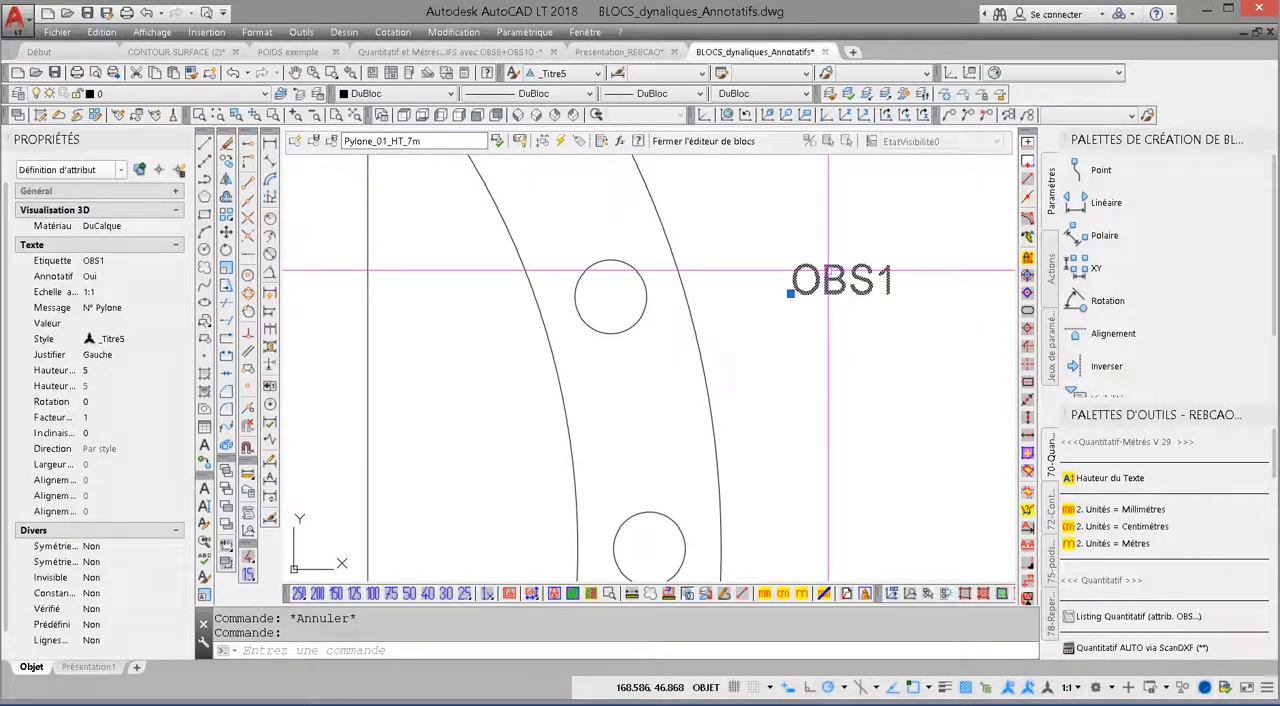
{"action": "double_click", "coordinate": [828, 270]}
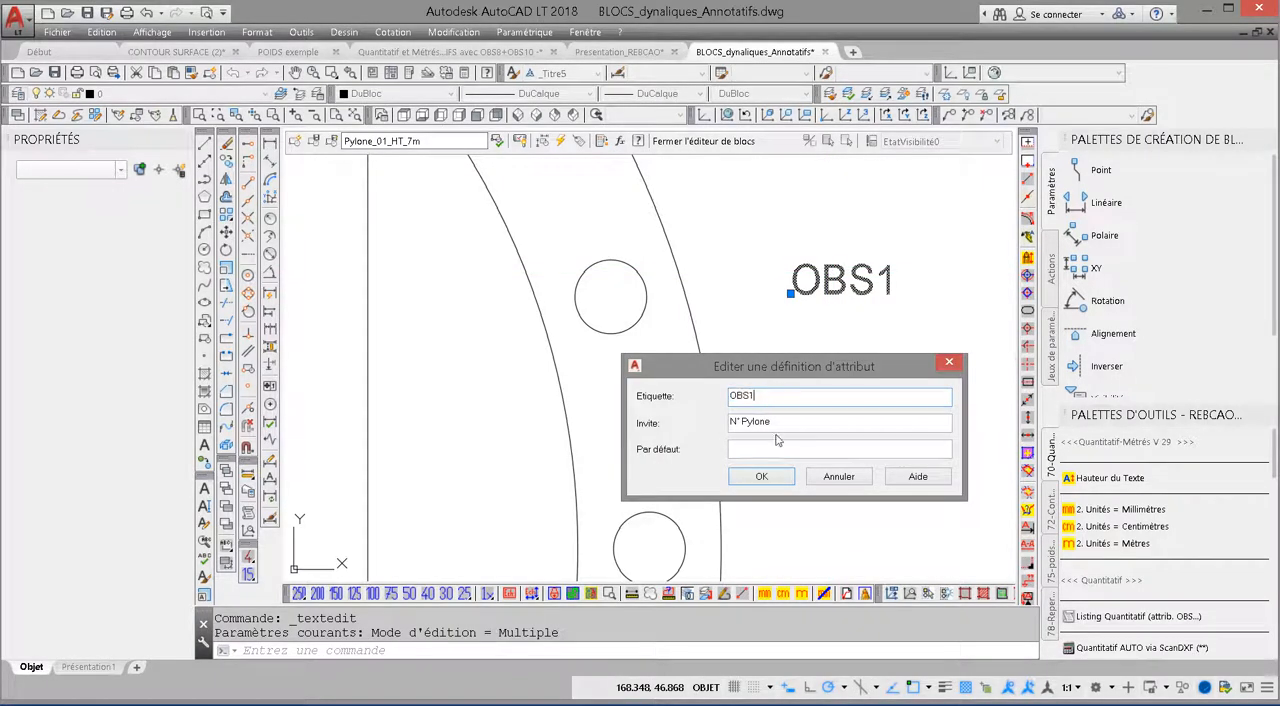
{"action": "left_click", "coordinate": [779, 424]}
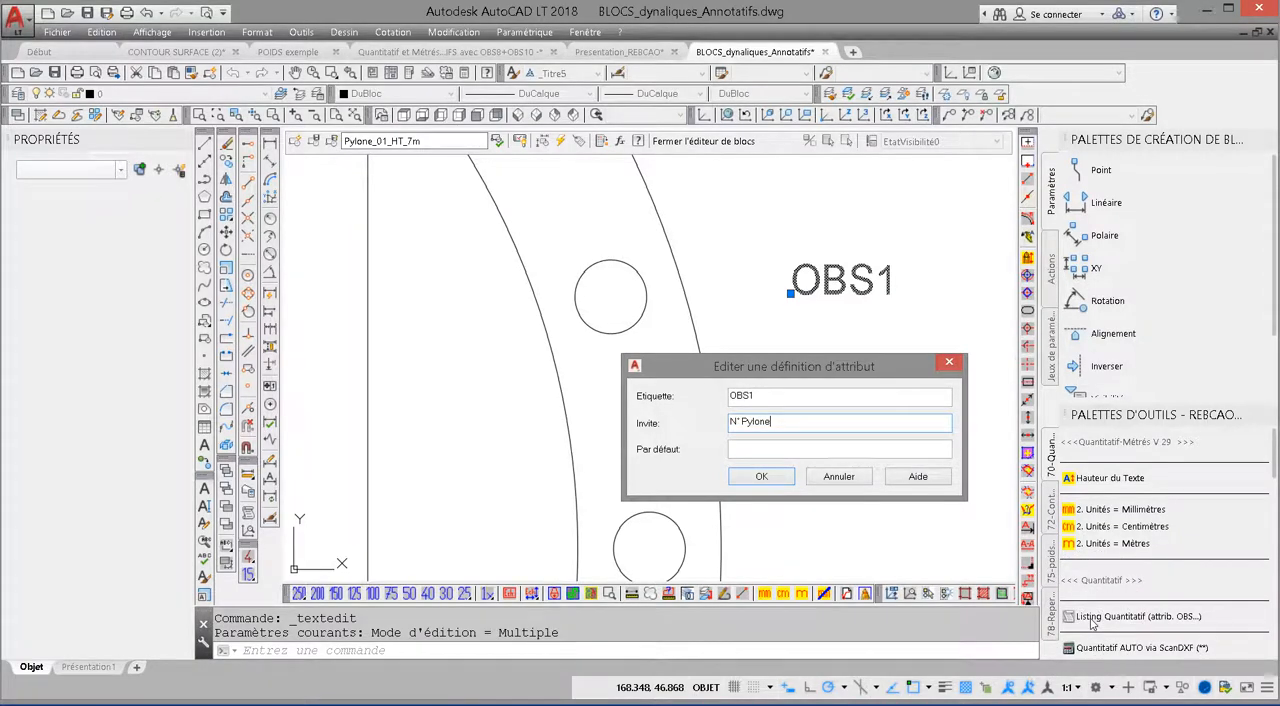
{"action": "left_click", "coordinate": [836, 478]}
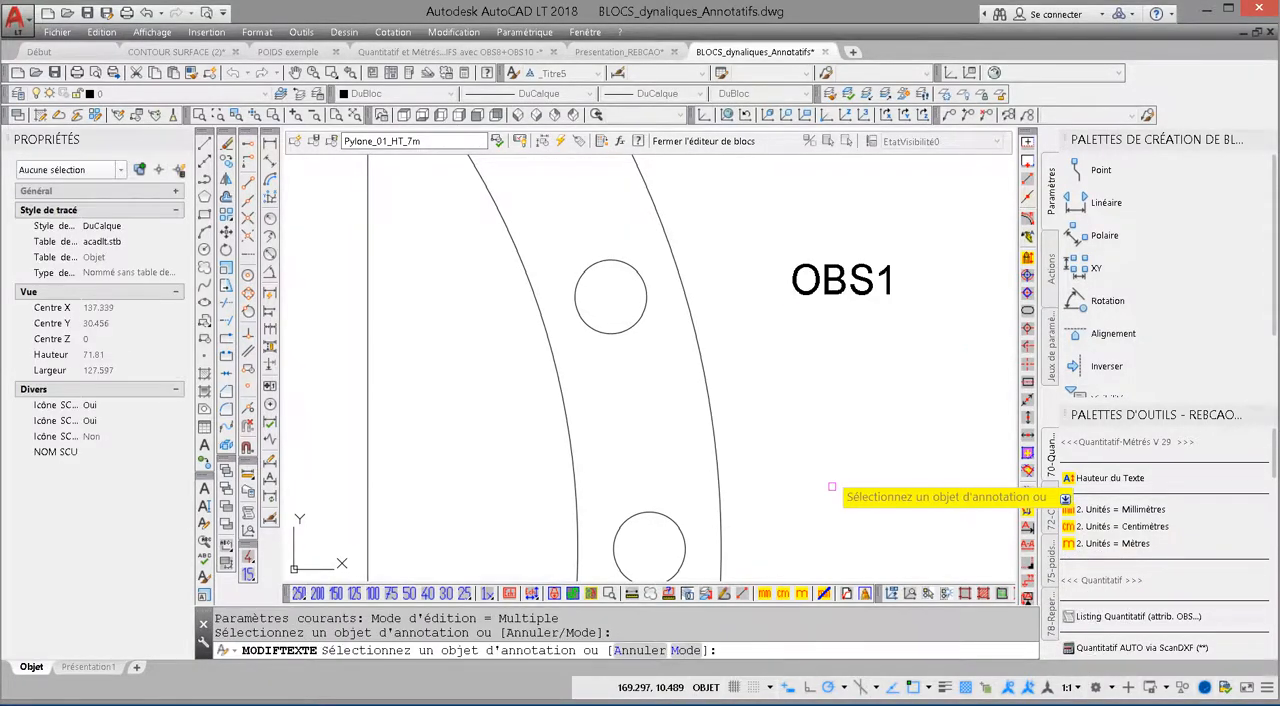
{"action": "key", "text": "Escape"}
{"action": "left_click", "coordinate": [795, 283]}
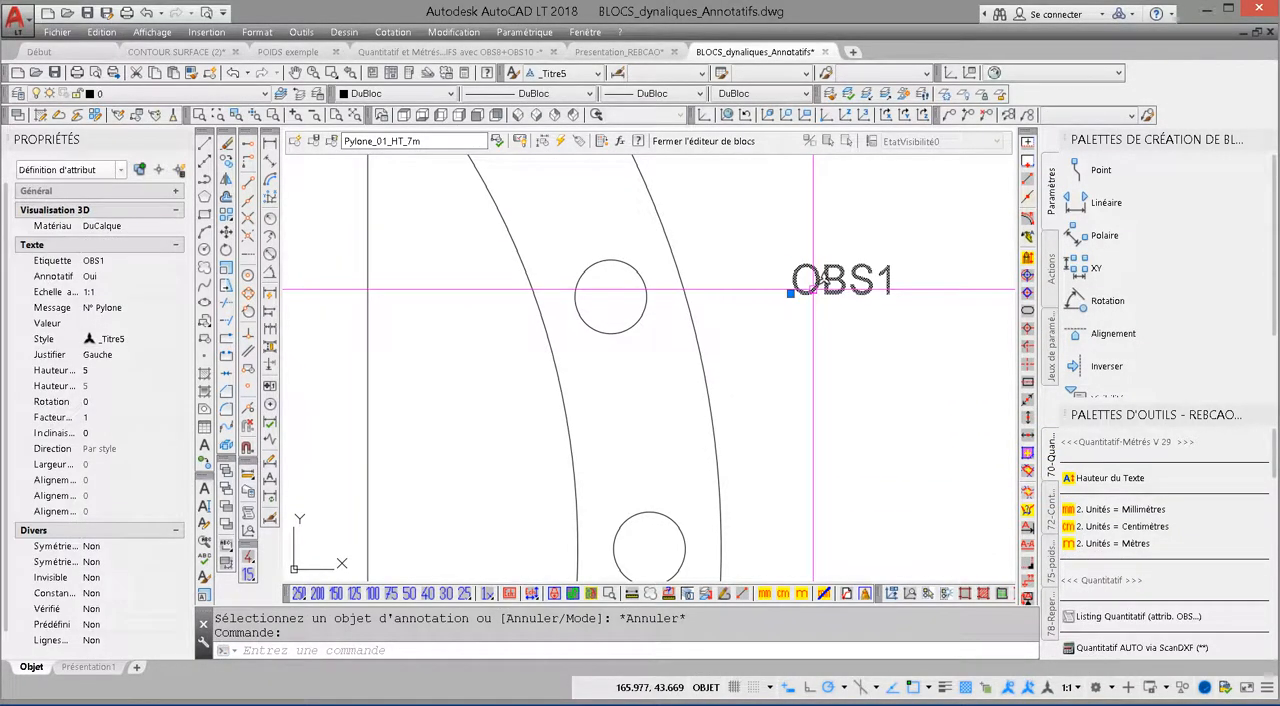
{"action": "key", "text": "Escape"}
Step: Try defining a new attribute with the tag obs2 and a prompt, and cancel the definition without placing it
{"action": "left_click", "coordinate": [344, 32]}
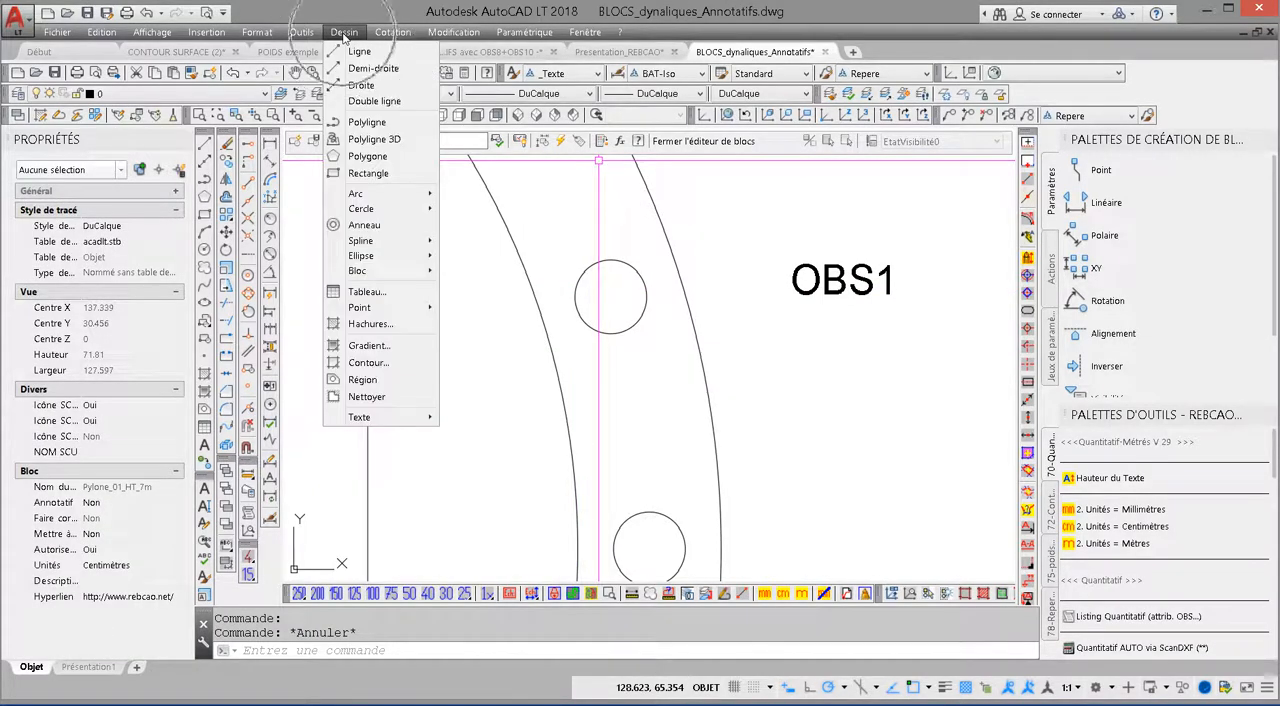
{"action": "mouse_move", "coordinate": [360, 271]}
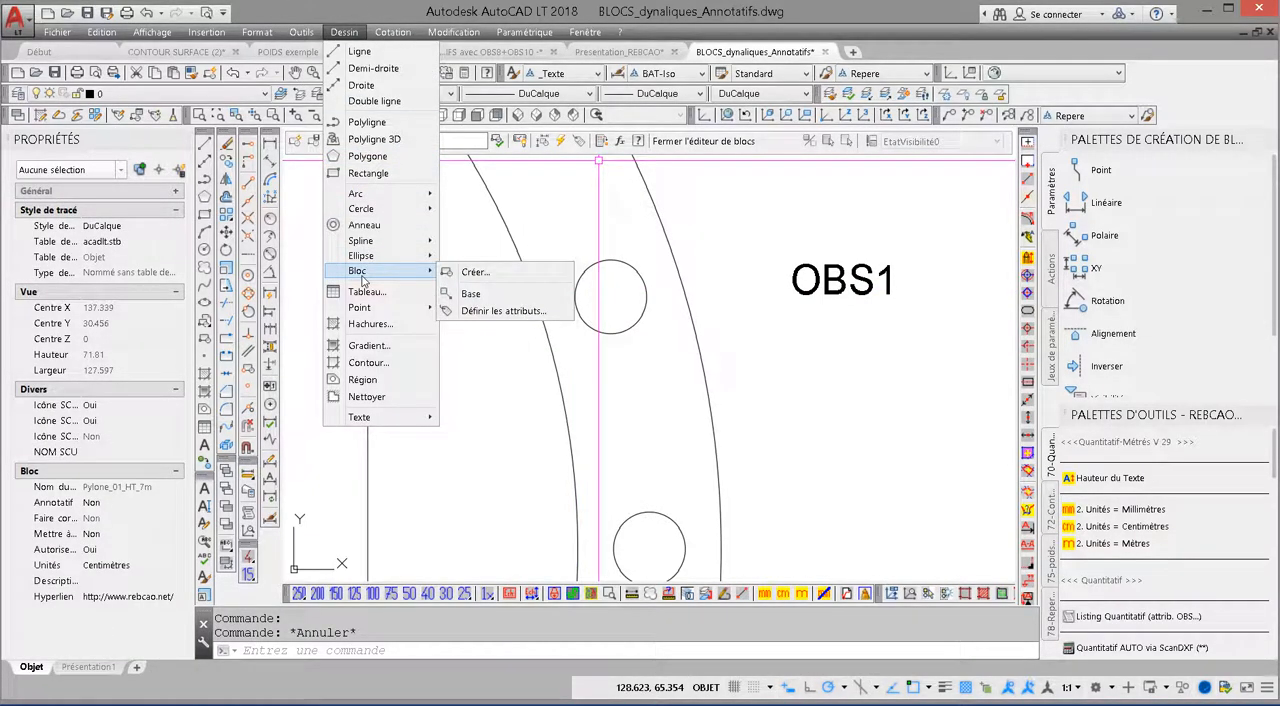
{"action": "left_click", "coordinate": [484, 314]}
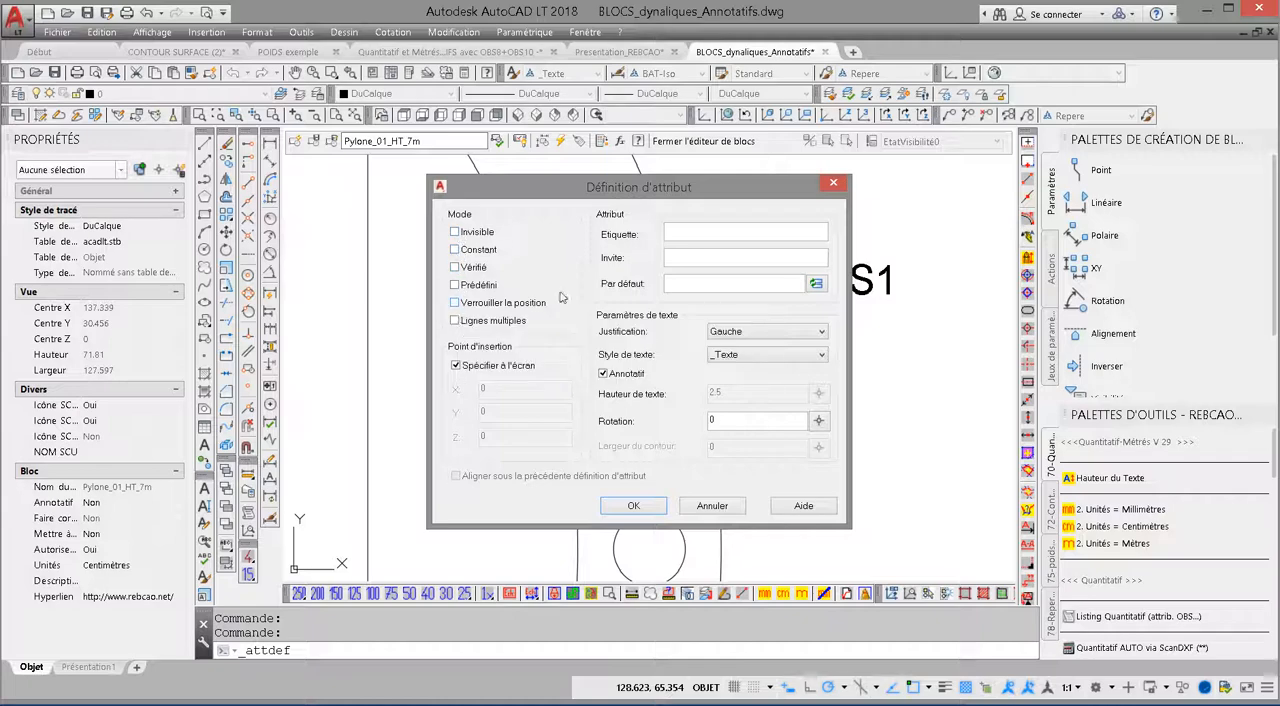
{"action": "left_click", "coordinate": [678, 232]}
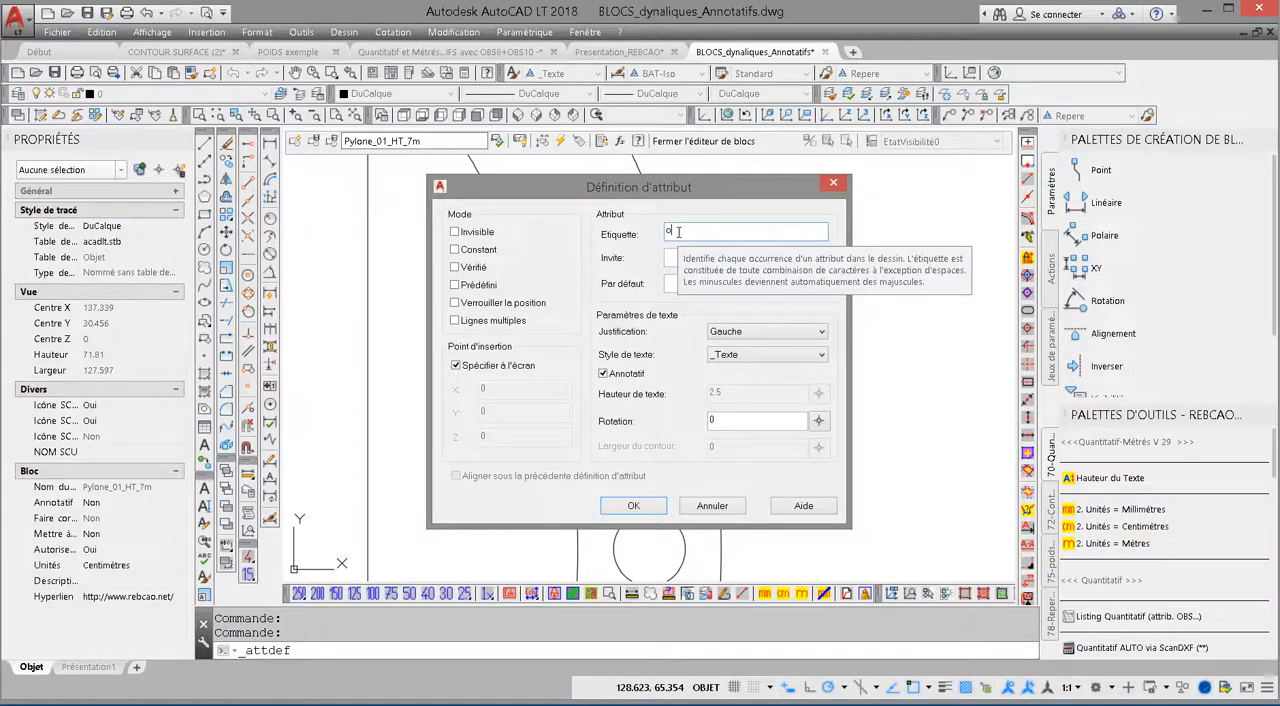
{"action": "type", "text": "obs2"}
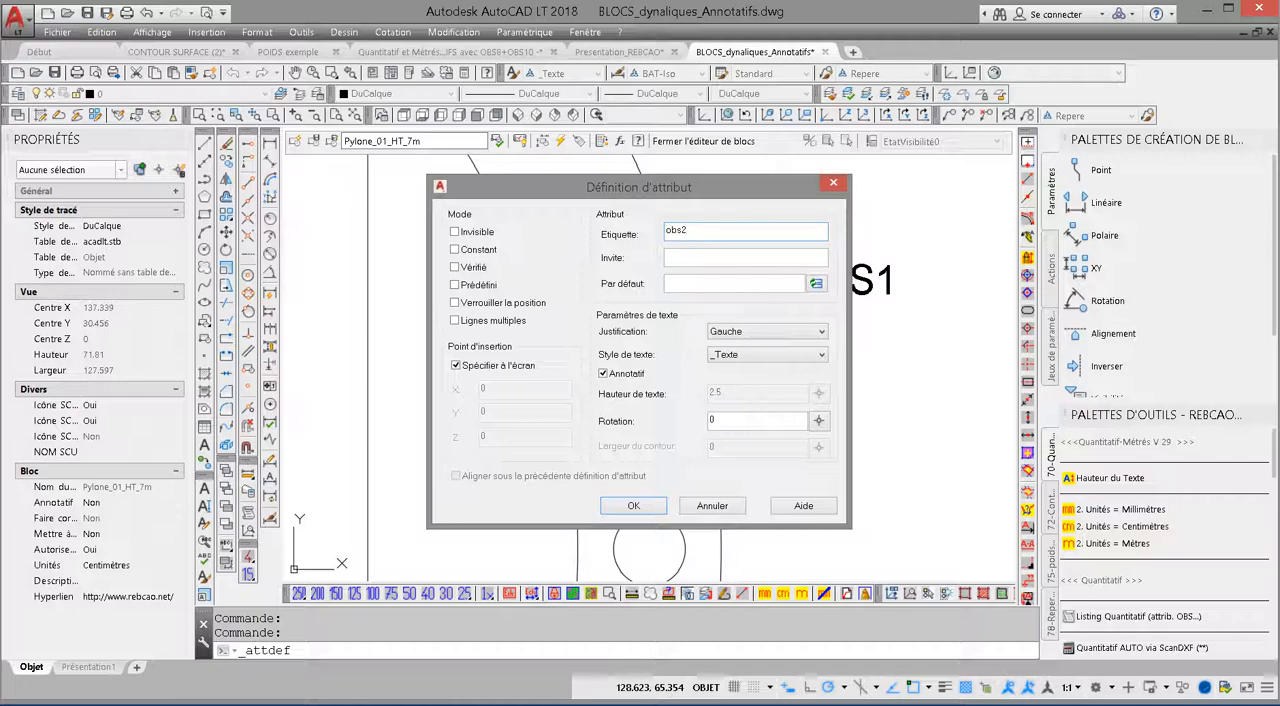
{"action": "left_click", "coordinate": [669, 258]}
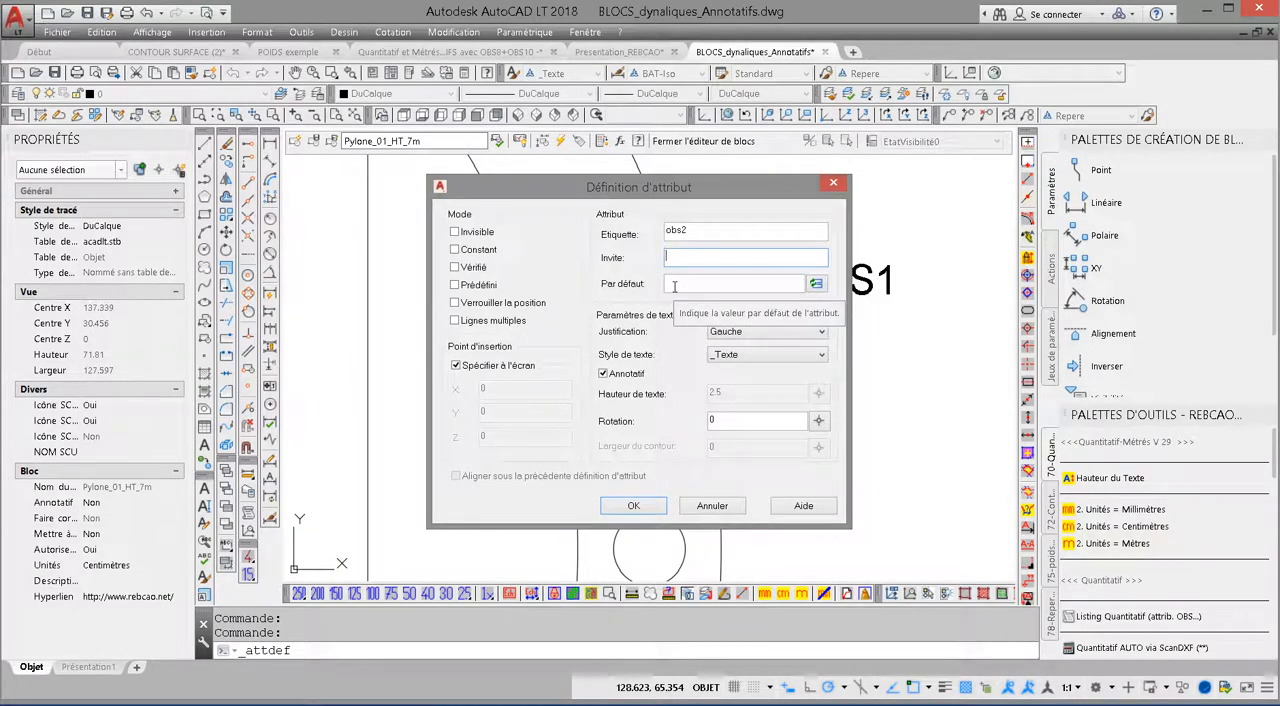
{"action": "left_click", "coordinate": [693, 230]}
{"action": "left_click", "coordinate": [692, 257]}
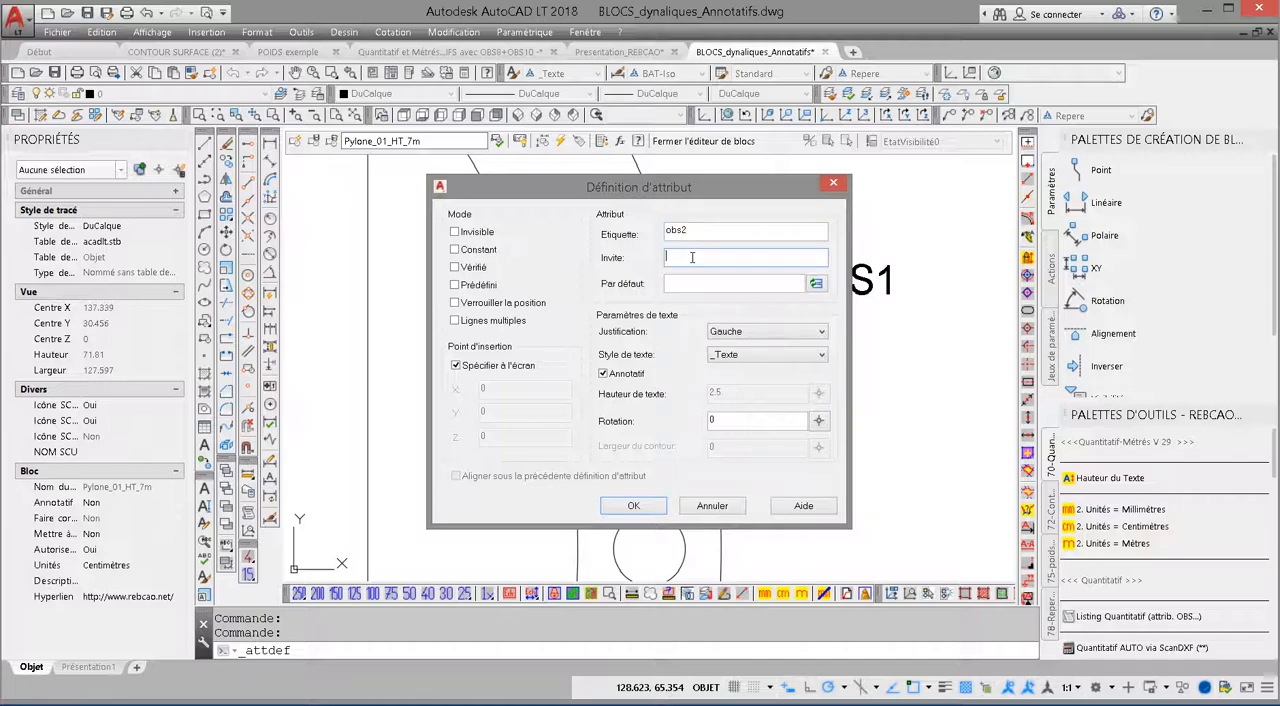
{"action": "type", "text": "MARQUE"}
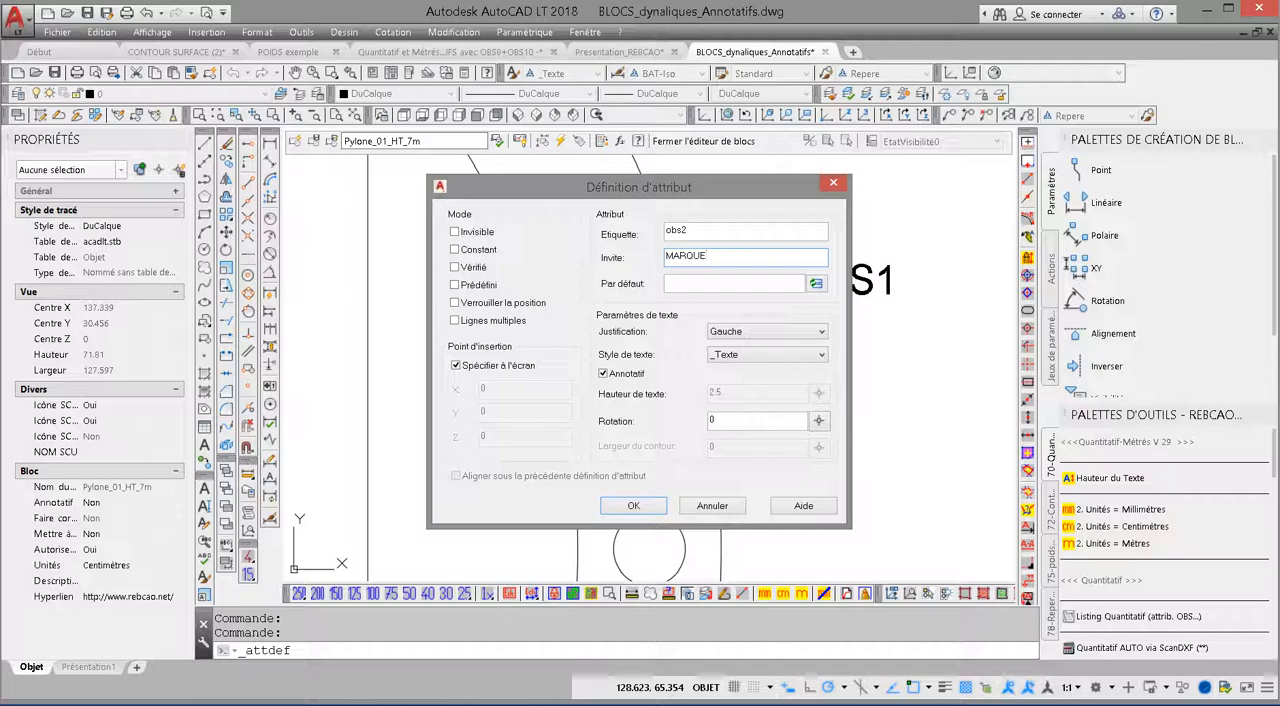
{"action": "left_click", "coordinate": [713, 505]}
Step: Open the definition of the OBS8 attribute below the pylon and select its default value
{"action": "scroll", "coordinate": [716, 517], "scroll_direction": "down", "scroll_amount": 6}
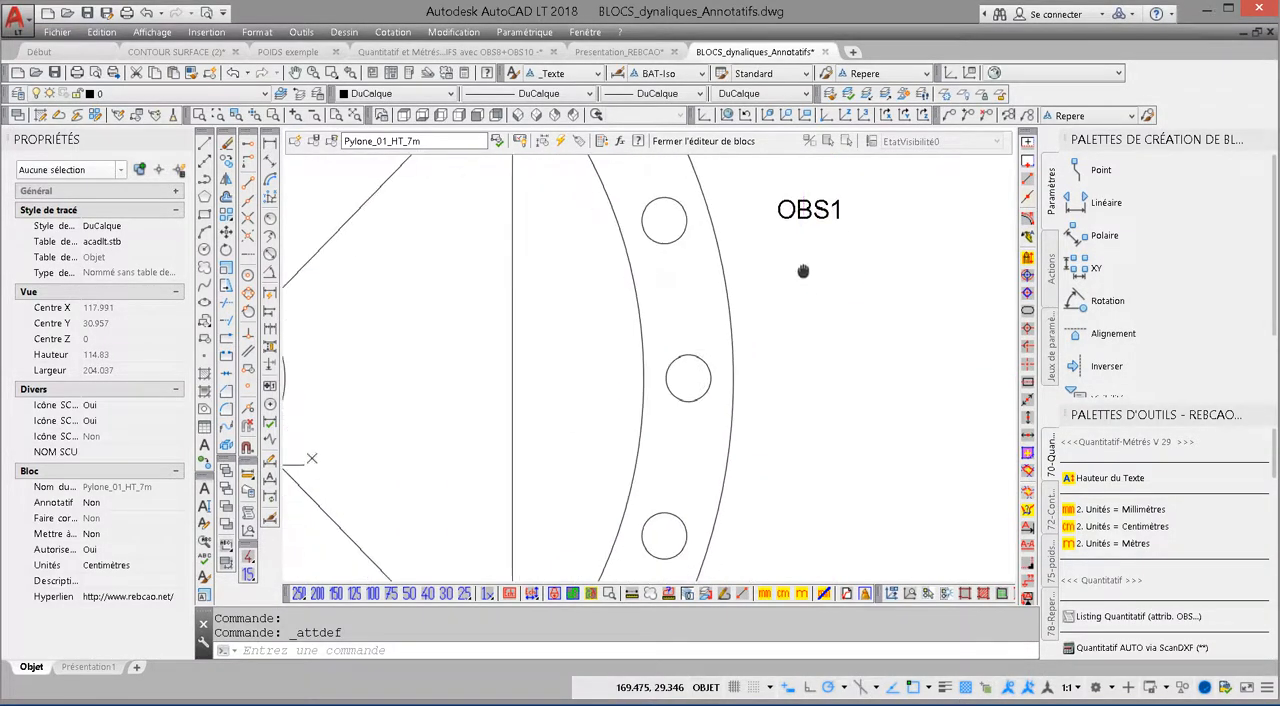
{"action": "middle_click_drag", "start_coordinate": [755, 358], "coordinate": [784, 243]}
{"action": "middle_click_drag", "start_coordinate": [630, 436], "coordinate": [618, 494]}
{"action": "middle_click_drag", "start_coordinate": [705, 449], "coordinate": [706, 376]}
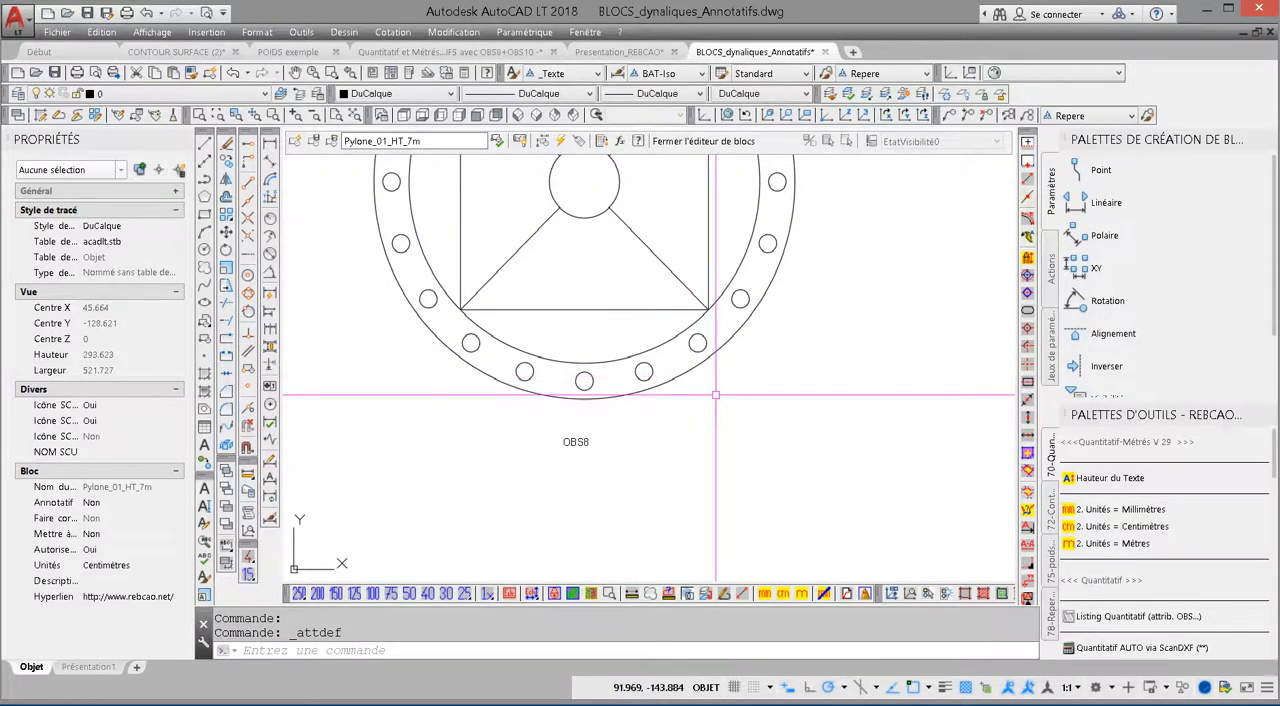
{"action": "middle_click_drag", "start_coordinate": [584, 446], "coordinate": [660, 440]}
{"action": "double_click", "coordinate": [661, 441]}
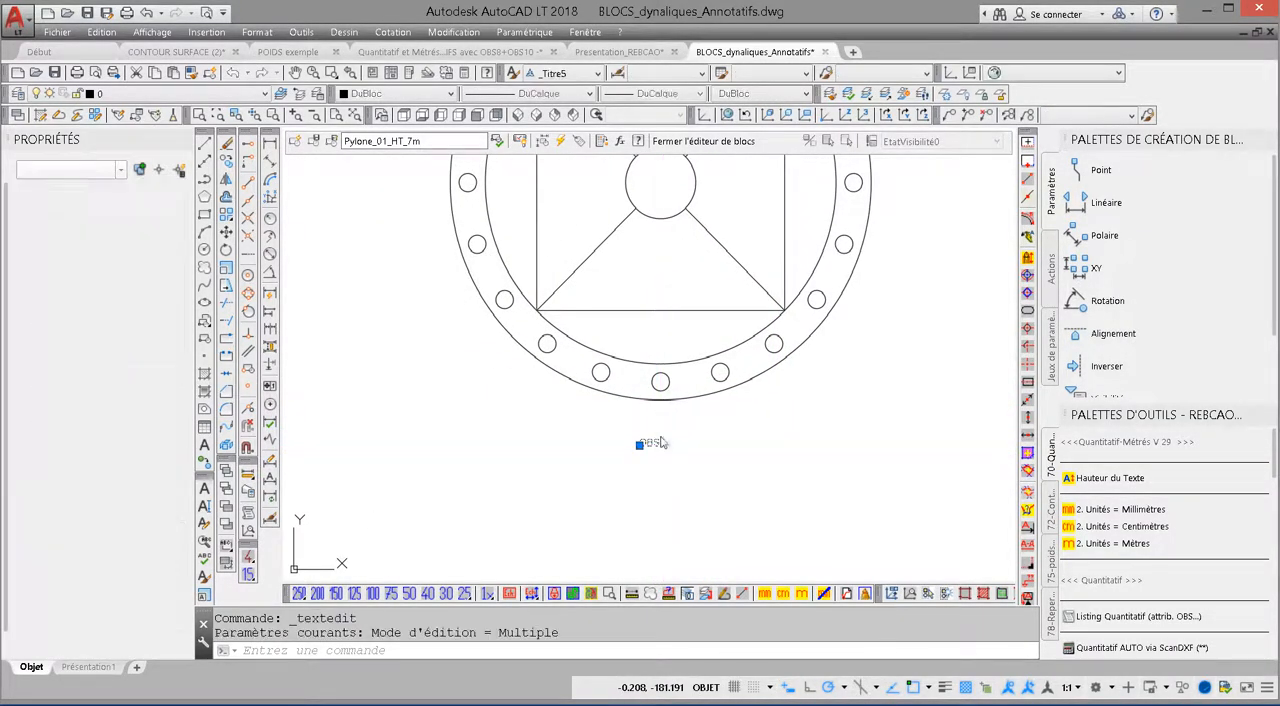
{"action": "double_click", "coordinate": [770, 452]}
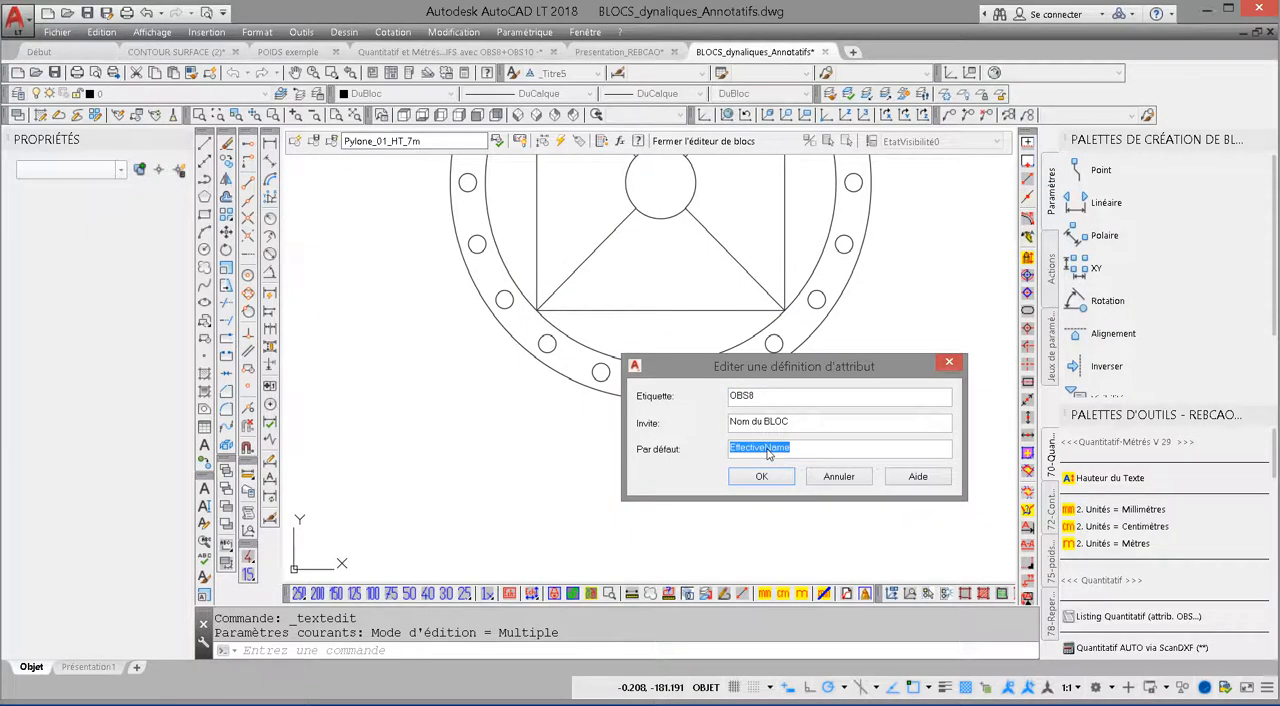
Step: Examine the field behind the OBS8 default value, based on the block placeholder's Nom property, and confirm the field and attribute definition
{"action": "right_click", "coordinate": [768, 454]}
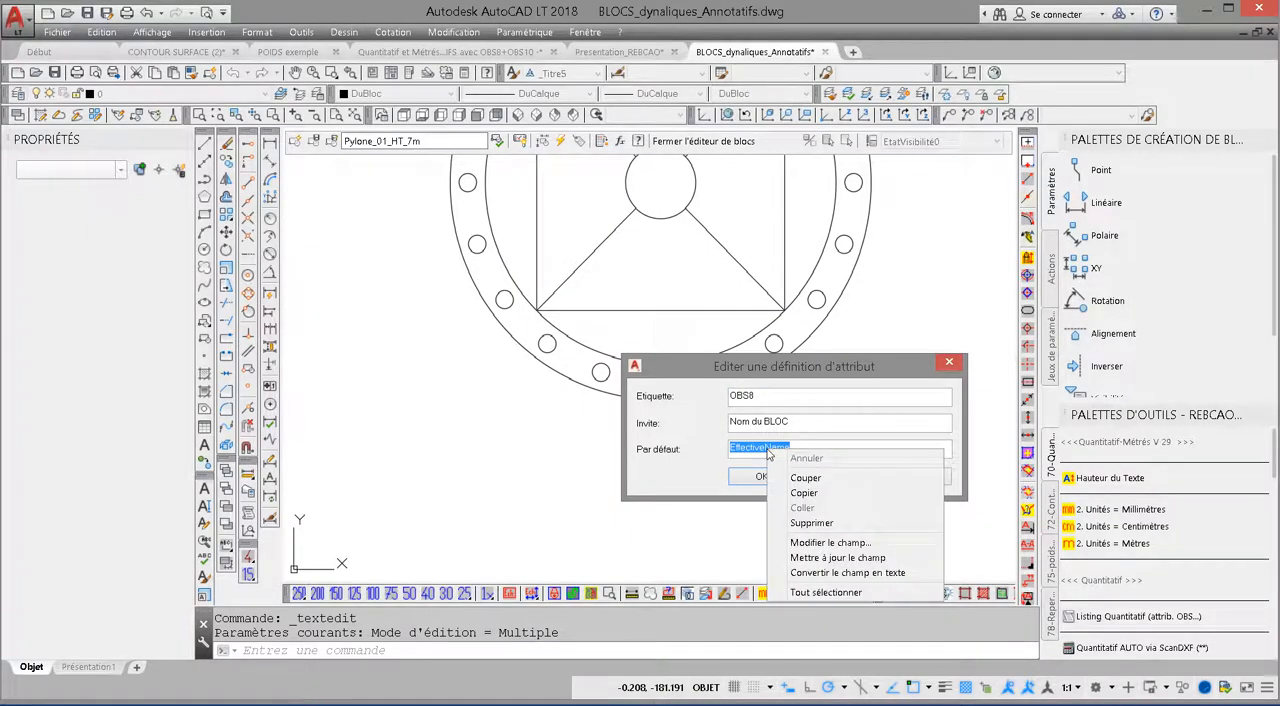
{"action": "left_click", "coordinate": [830, 542]}
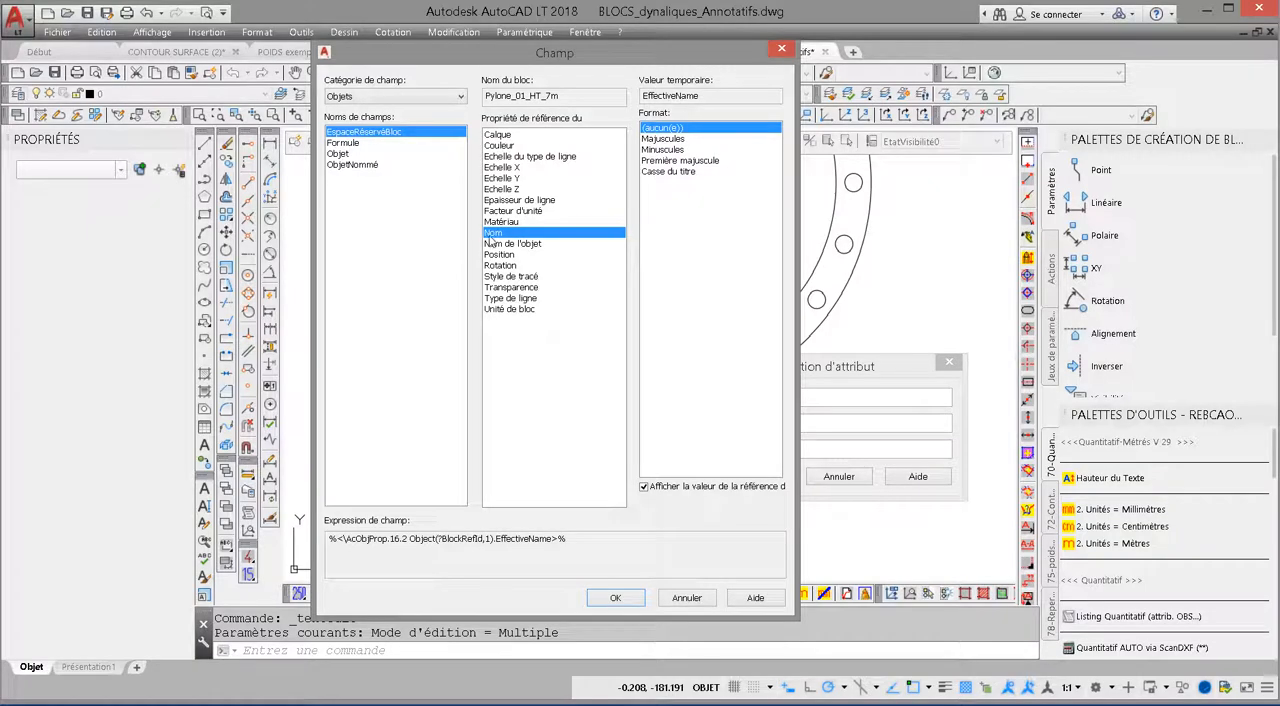
{"action": "key", "text": "ctrl"}
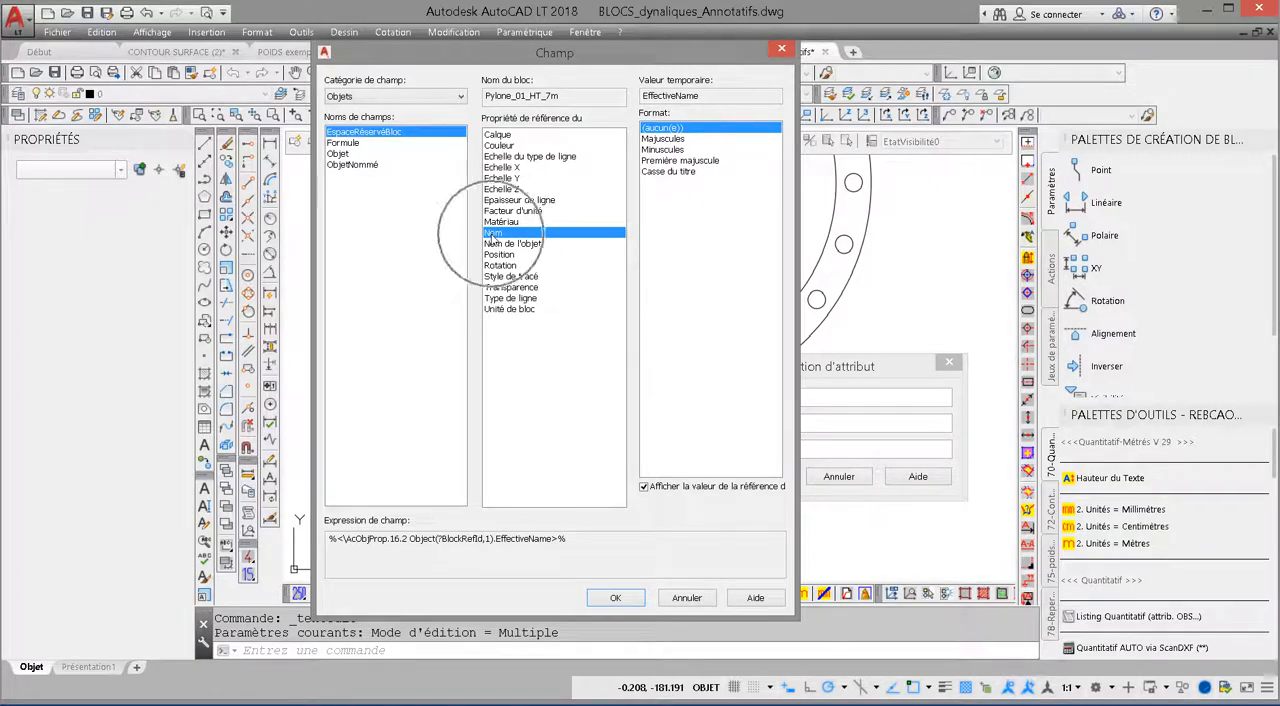
{"action": "key", "text": "ctrl"}
{"action": "key", "text": "ctrl"}
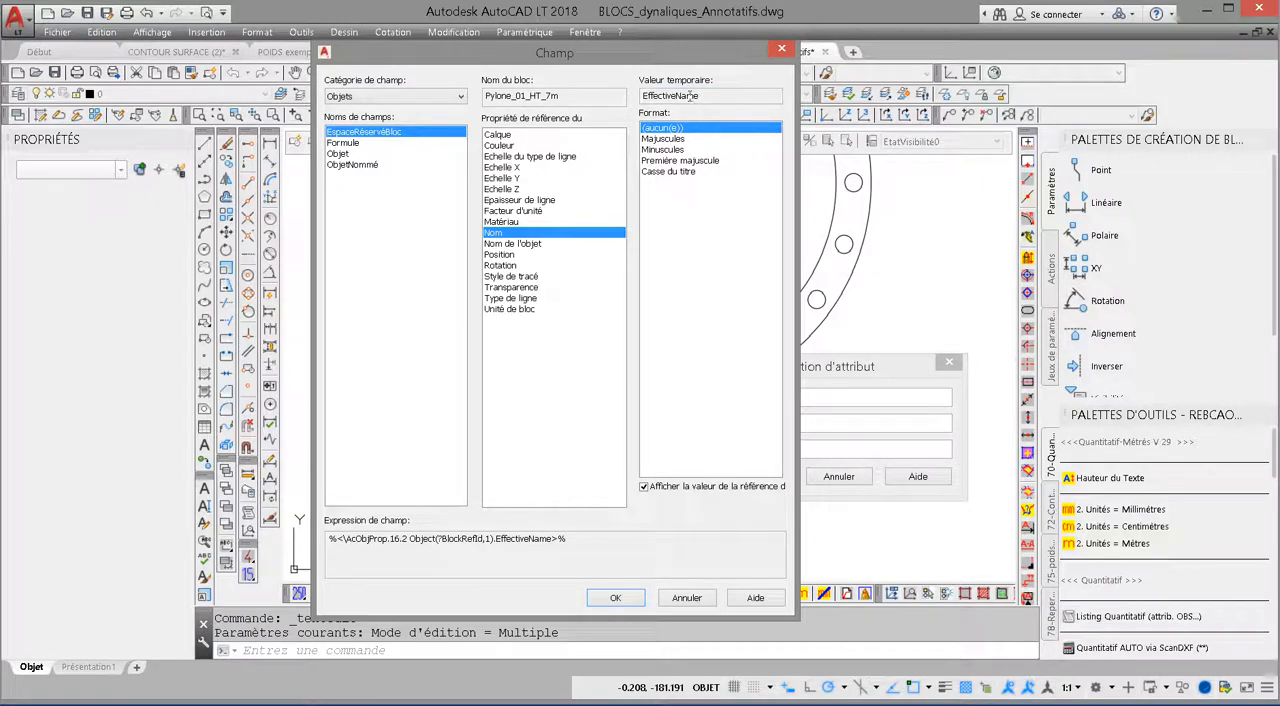
{"action": "left_click", "coordinate": [615, 597]}
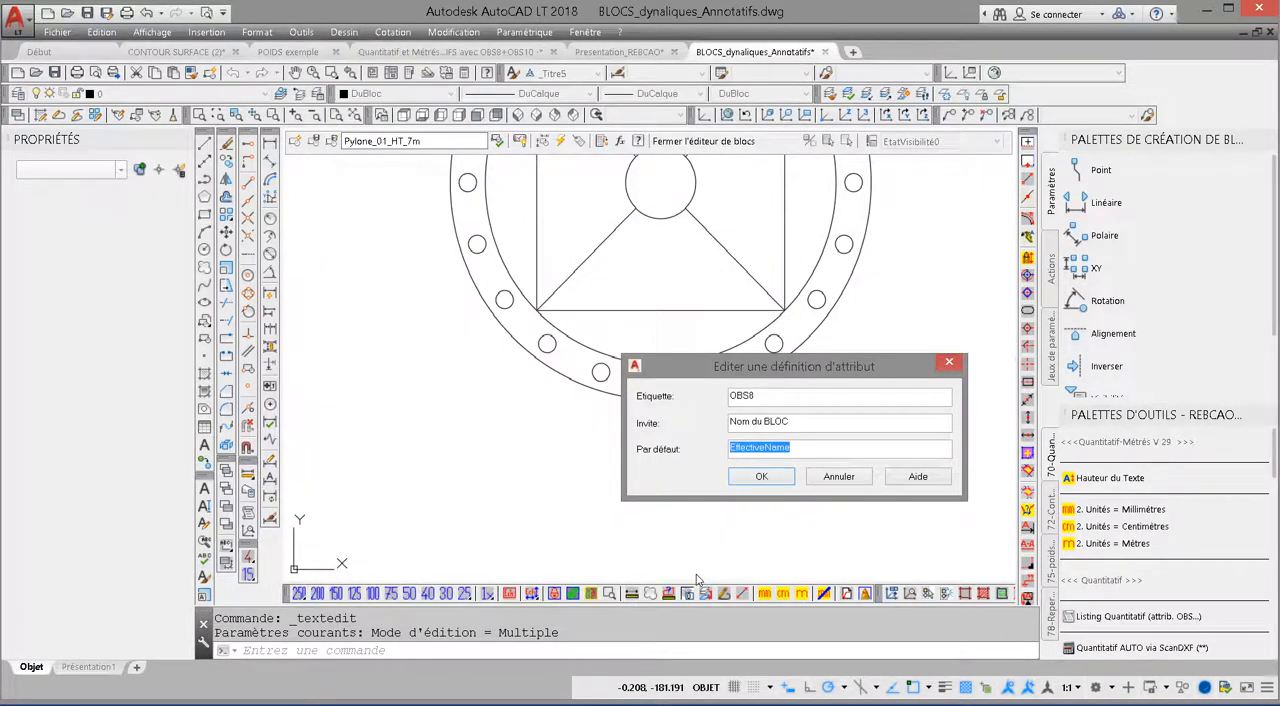
{"action": "left_click", "coordinate": [763, 477]}
{"action": "key", "text": "Escape"}
Step: Close the block editor and save the changes to Pylone_01_HT_7m
{"action": "scroll", "coordinate": [738, 433], "scroll_direction": "down", "scroll_amount": 3}
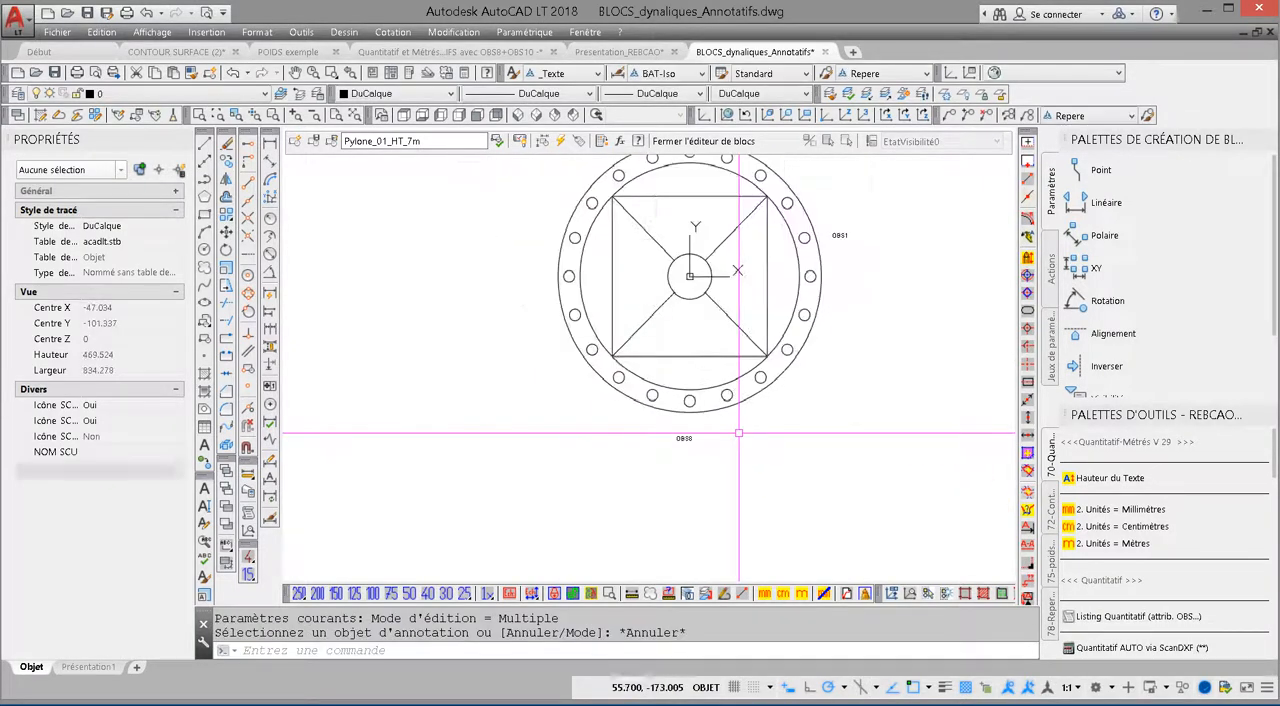
{"action": "middle_click_drag", "start_coordinate": [738, 433], "coordinate": [701, 488]}
{"action": "left_click", "coordinate": [703, 141]}
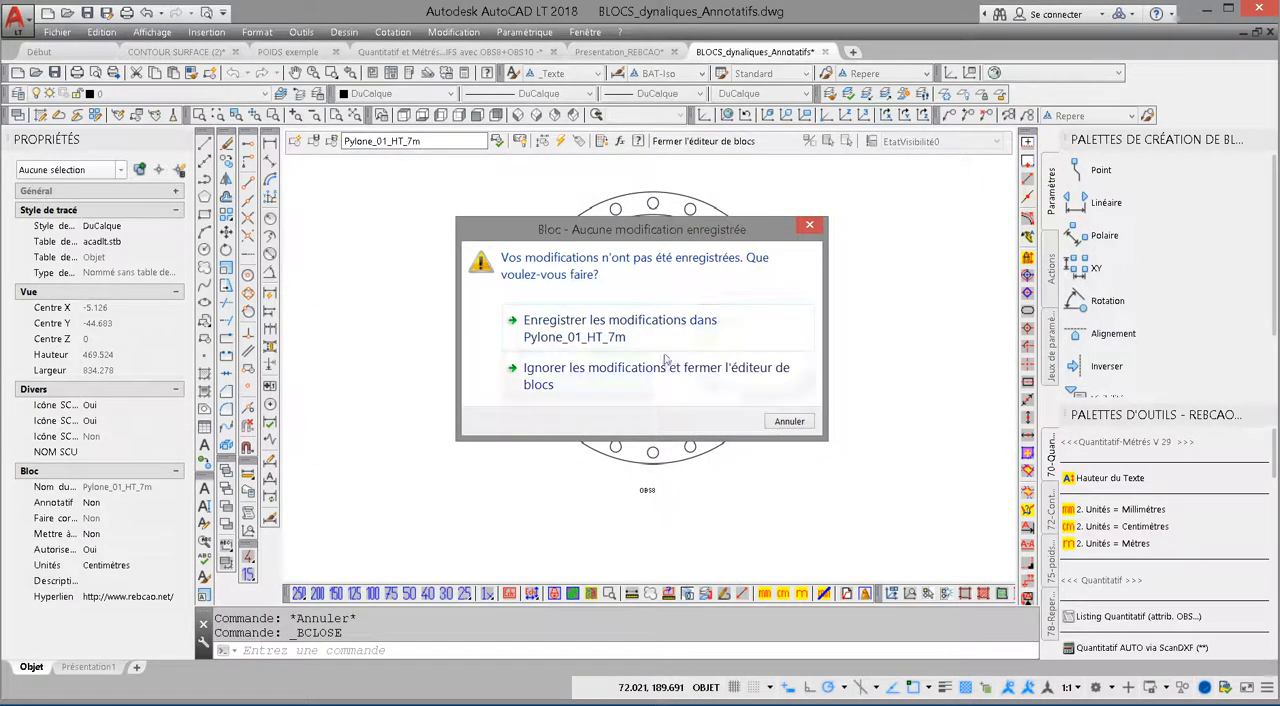
{"action": "left_click", "coordinate": [665, 333]}
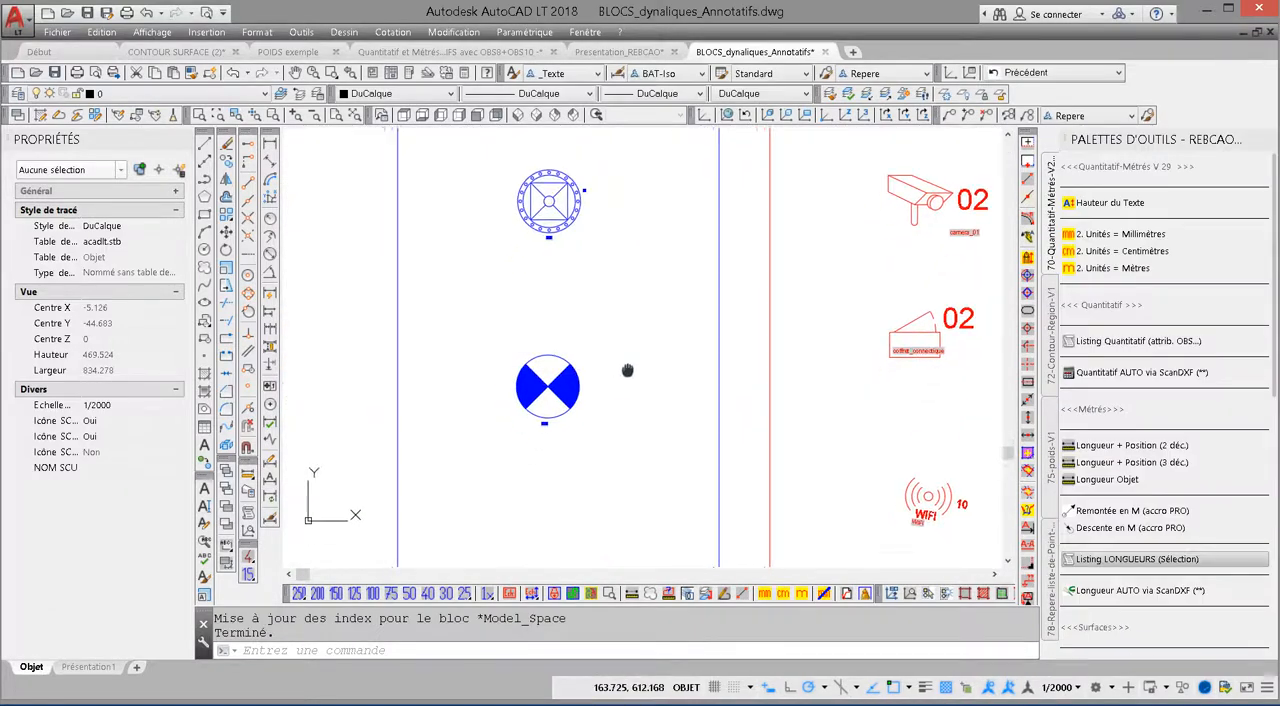
Step: Open the annotative connection box block coffret_connectique in the block editor
{"action": "middle_click_drag", "start_coordinate": [627, 371], "coordinate": [443, 423]}
{"action": "scroll", "coordinate": [563, 330], "scroll_direction": "up", "scroll_amount": 6}
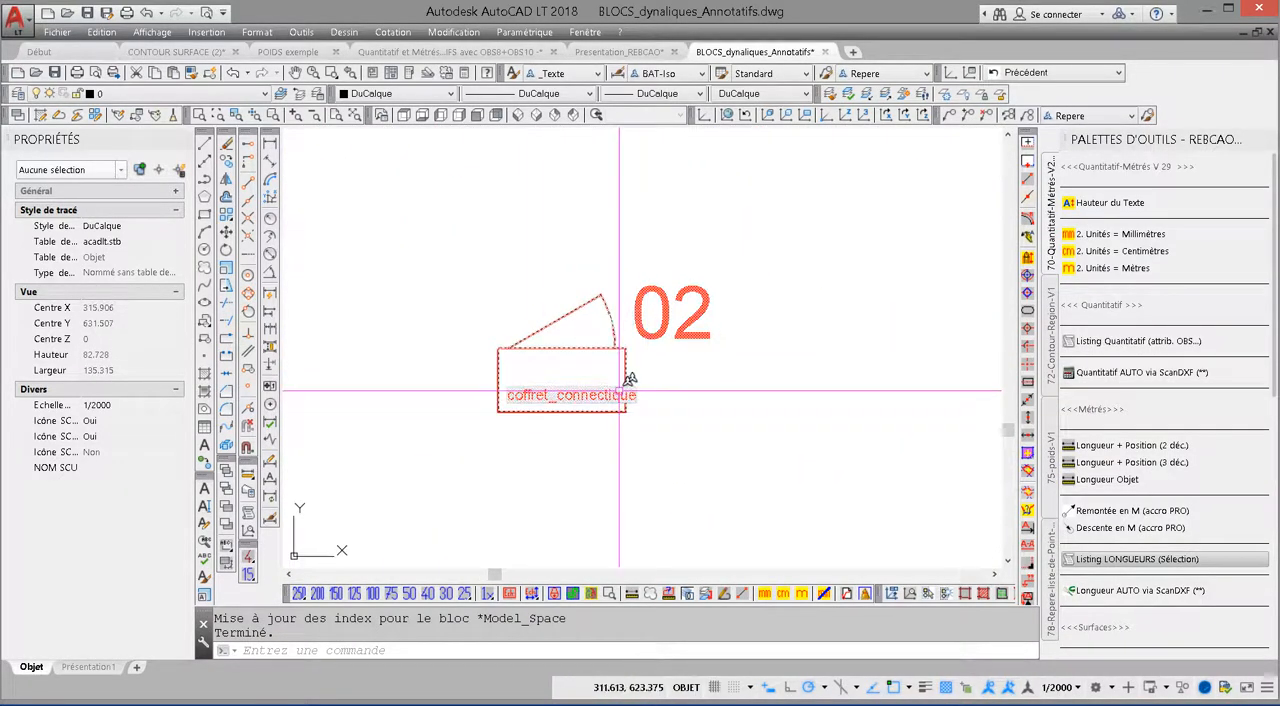
{"action": "left_click", "coordinate": [630, 379]}
{"action": "right_click", "coordinate": [618, 381]}
{"action": "left_click", "coordinate": [665, 309]}
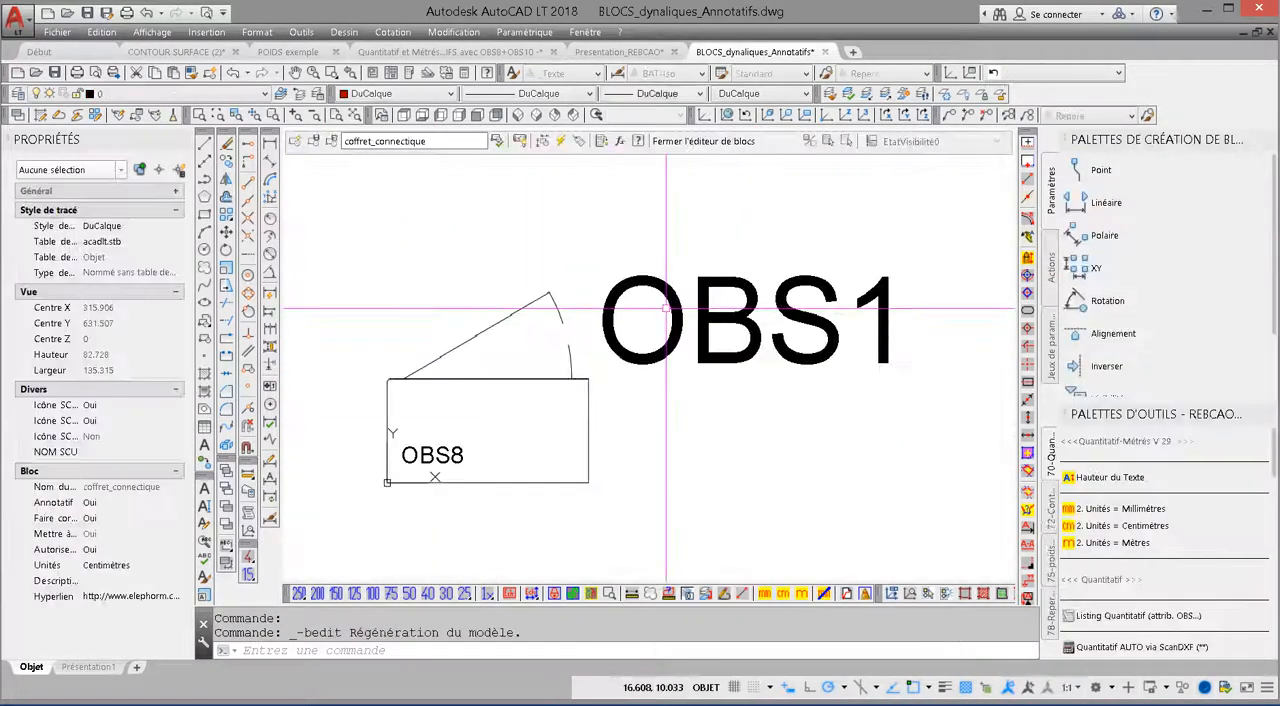
Step: Review the tag, prompt and default value of the connection box's OBS8 attribute, and cancel the editing
{"action": "double_click", "coordinate": [449, 450]}
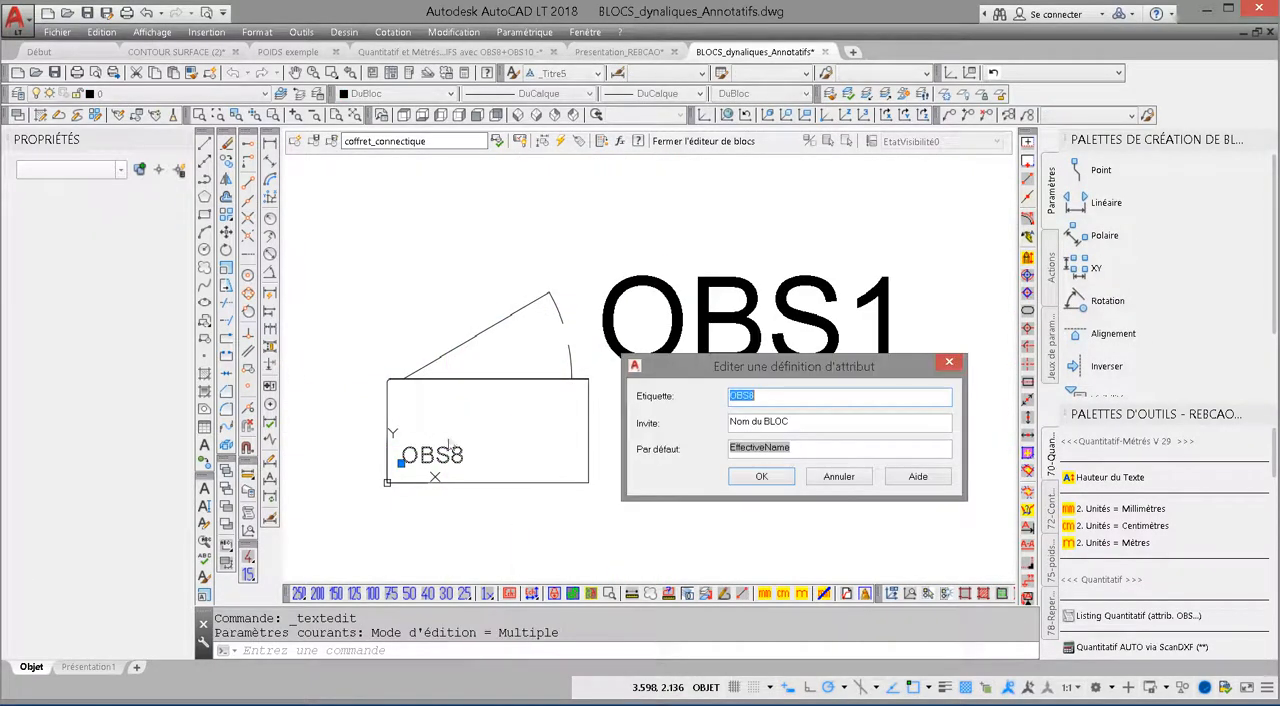
{"action": "left_click", "coordinate": [839, 477]}
{"action": "key", "text": "Escape"}
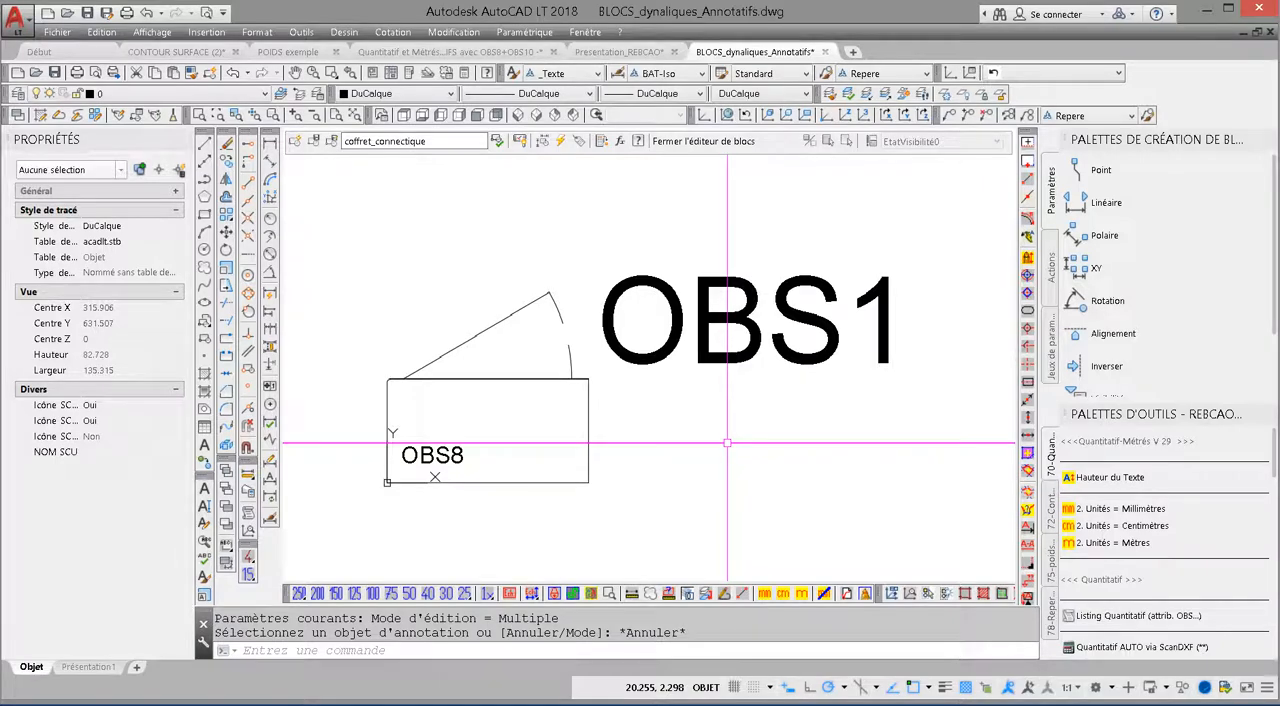
Step: Copy the OBS8 attribute definition to the clipboard and clear the selection
{"action": "left_click", "coordinate": [457, 454]}
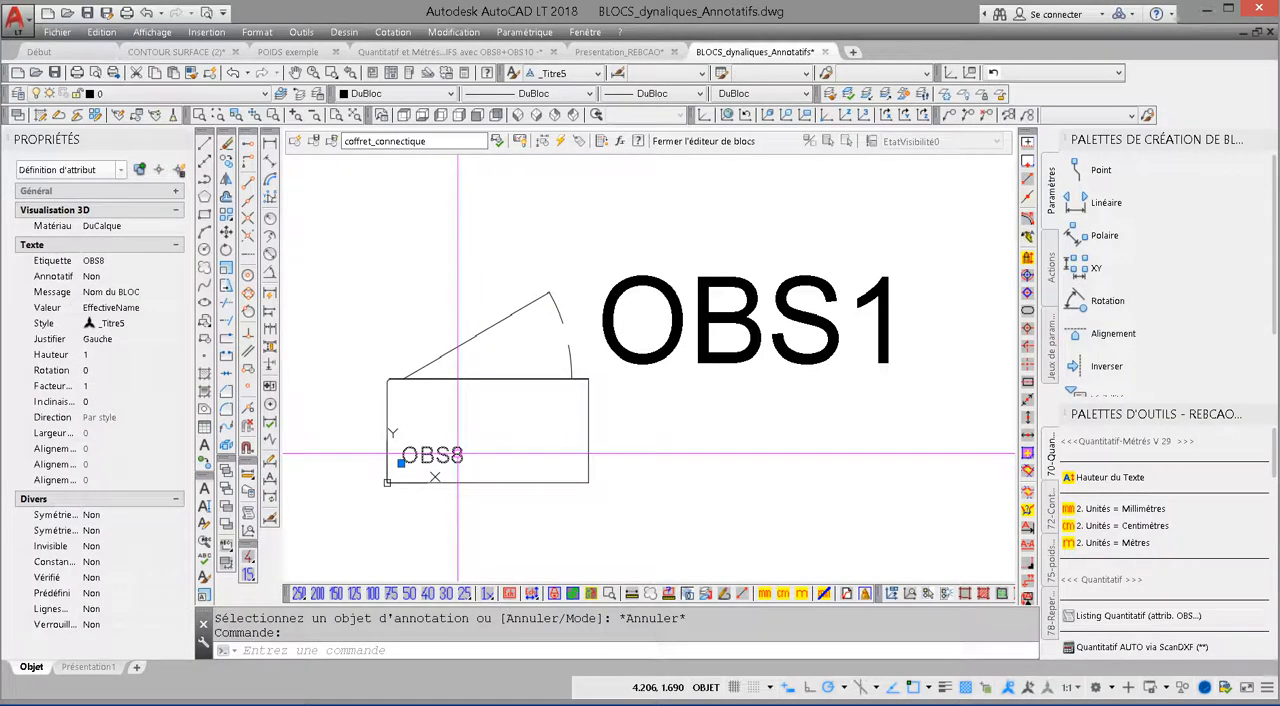
{"action": "right_click", "coordinate": [458, 446]}
{"action": "mouse_move", "coordinate": [500, 150]}
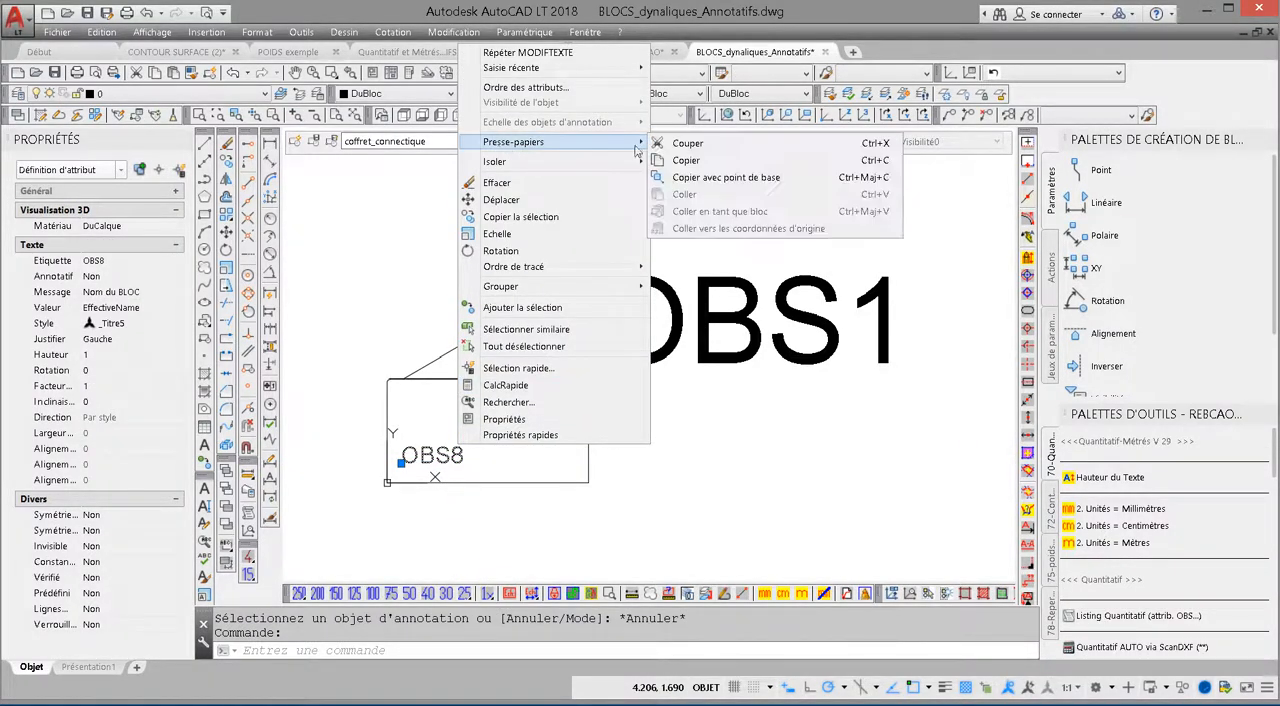
{"action": "left_click", "coordinate": [715, 167]}
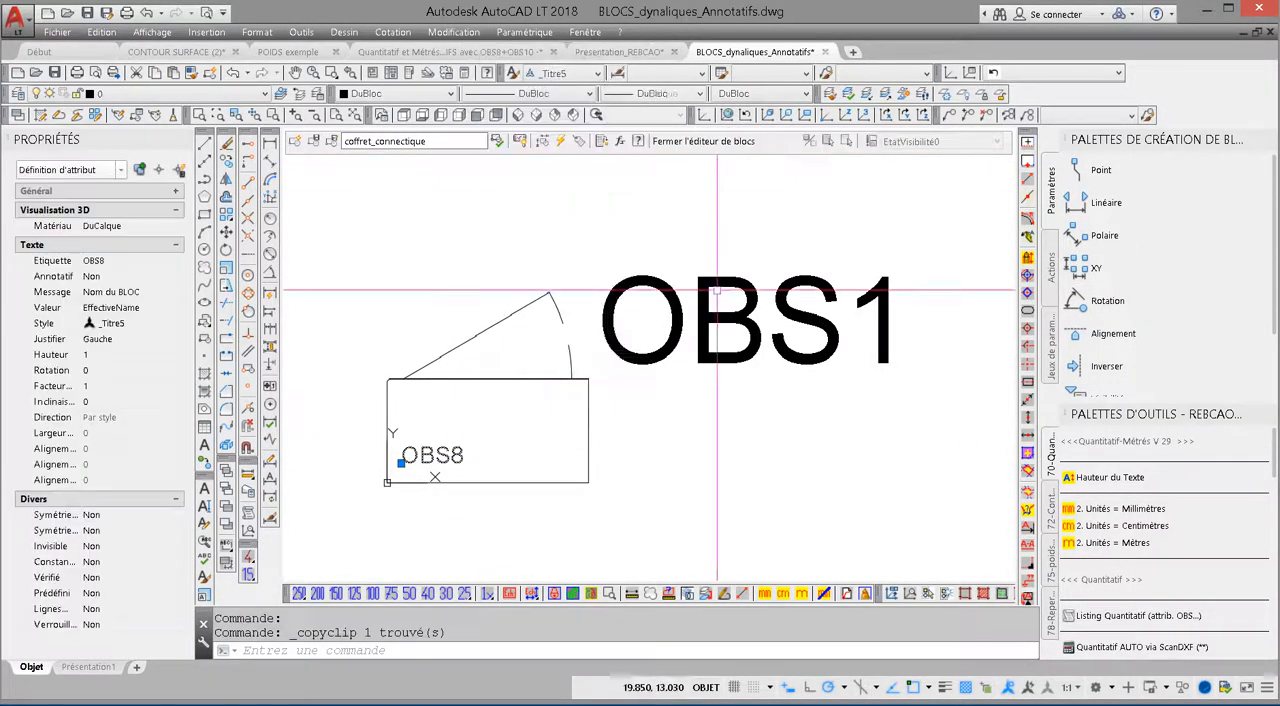
{"action": "key", "text": "Escape"}
Step: Check the tag and prompt of the OBS8 attribute definition in coffret_connectique again, and cancel the editing
{"action": "double_click", "coordinate": [432, 455]}
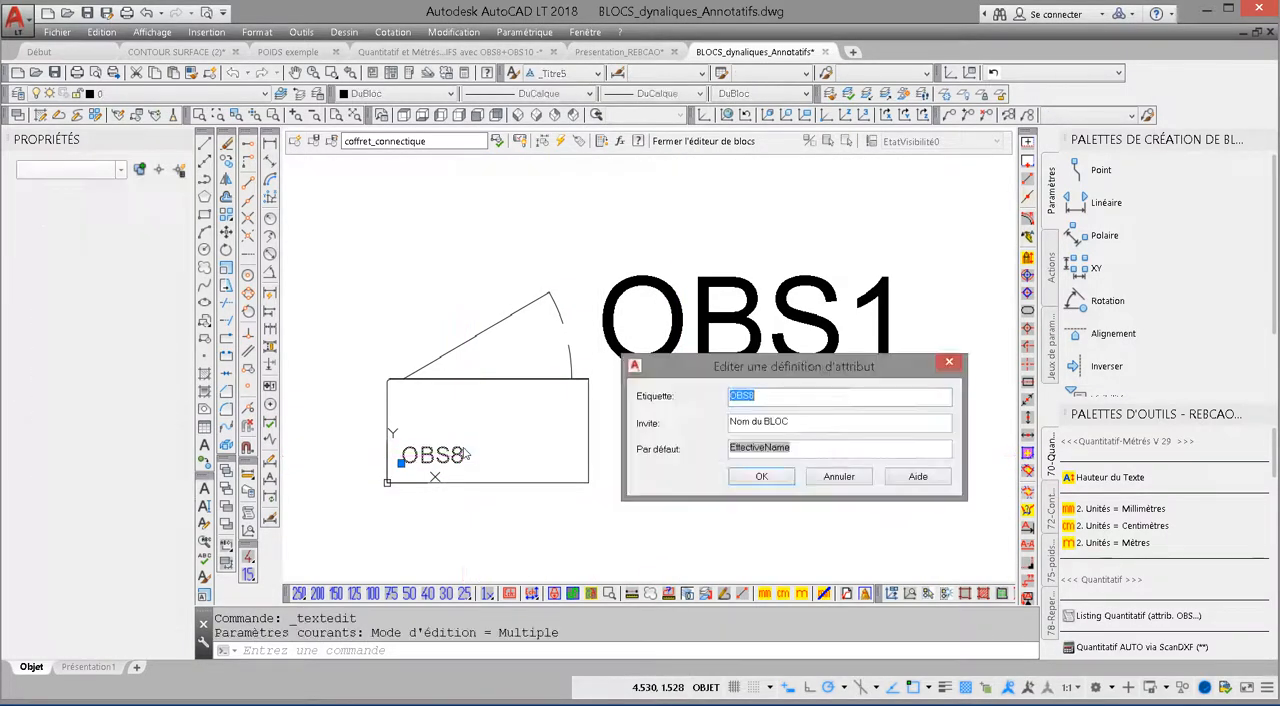
{"action": "left_click", "coordinate": [757, 394]}
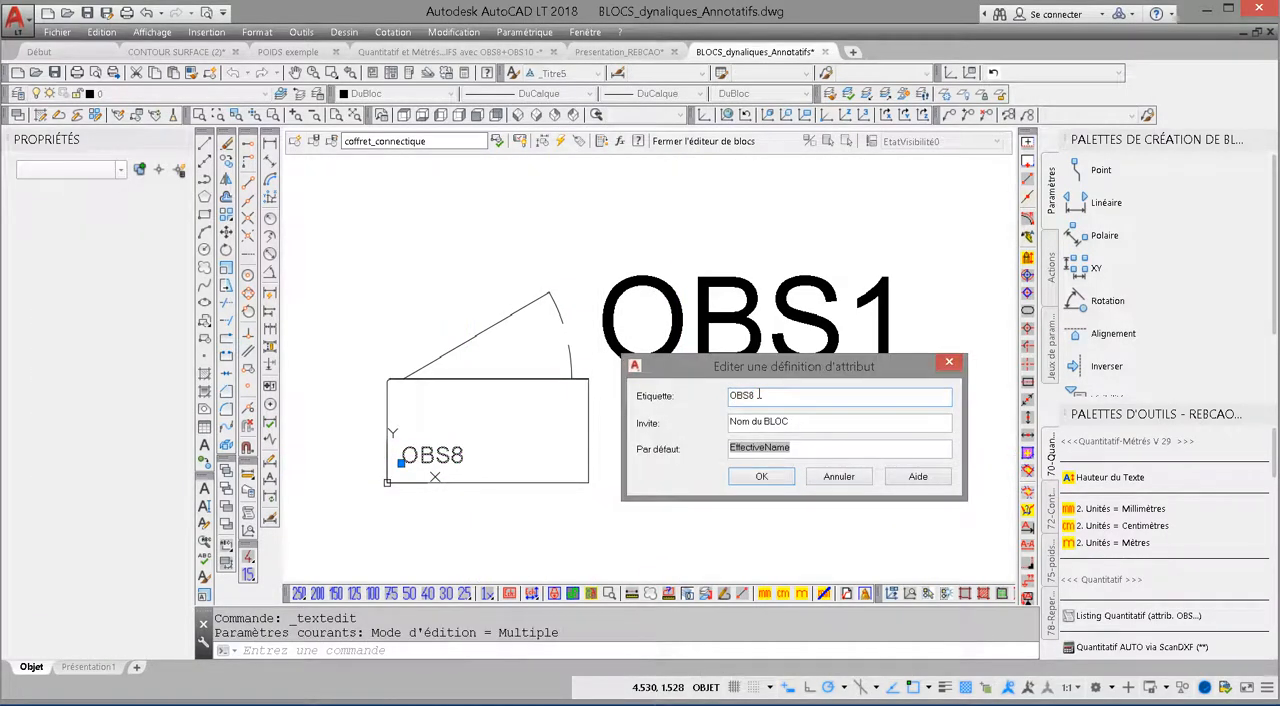
{"action": "left_click_drag", "start_coordinate": [808, 423], "coordinate": [704, 425]}
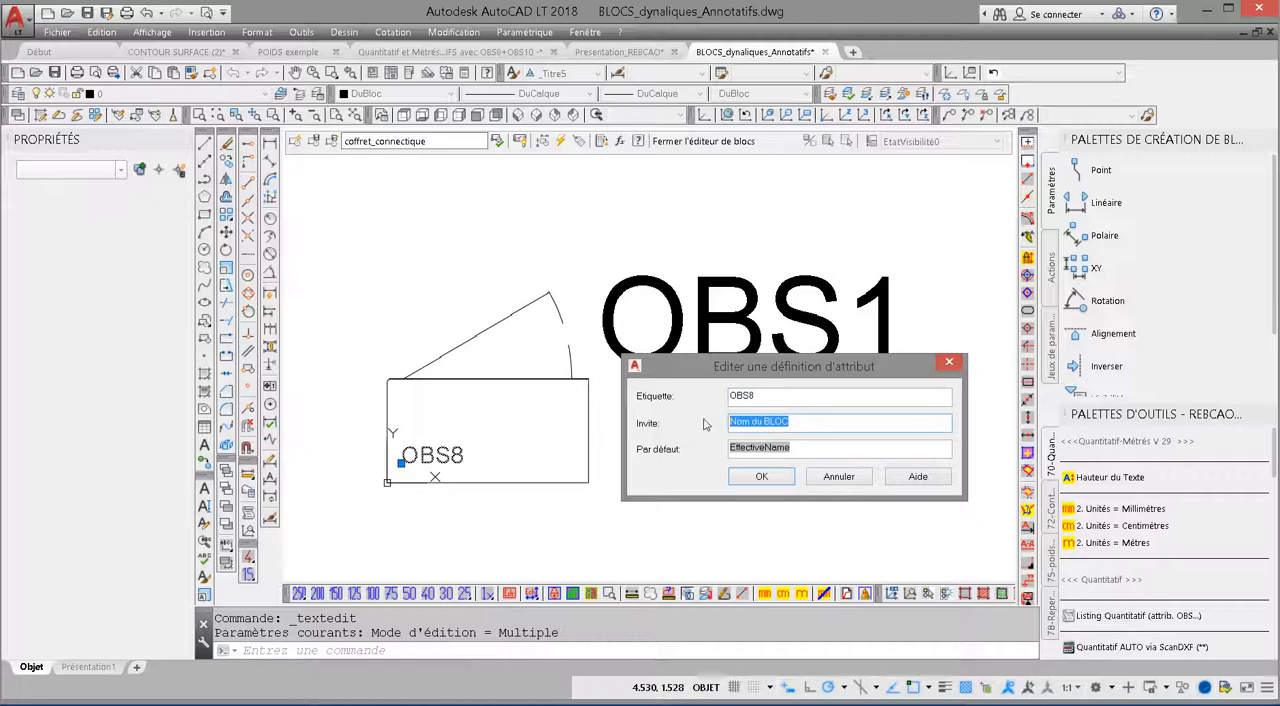
{"action": "left_click", "coordinate": [838, 478]}
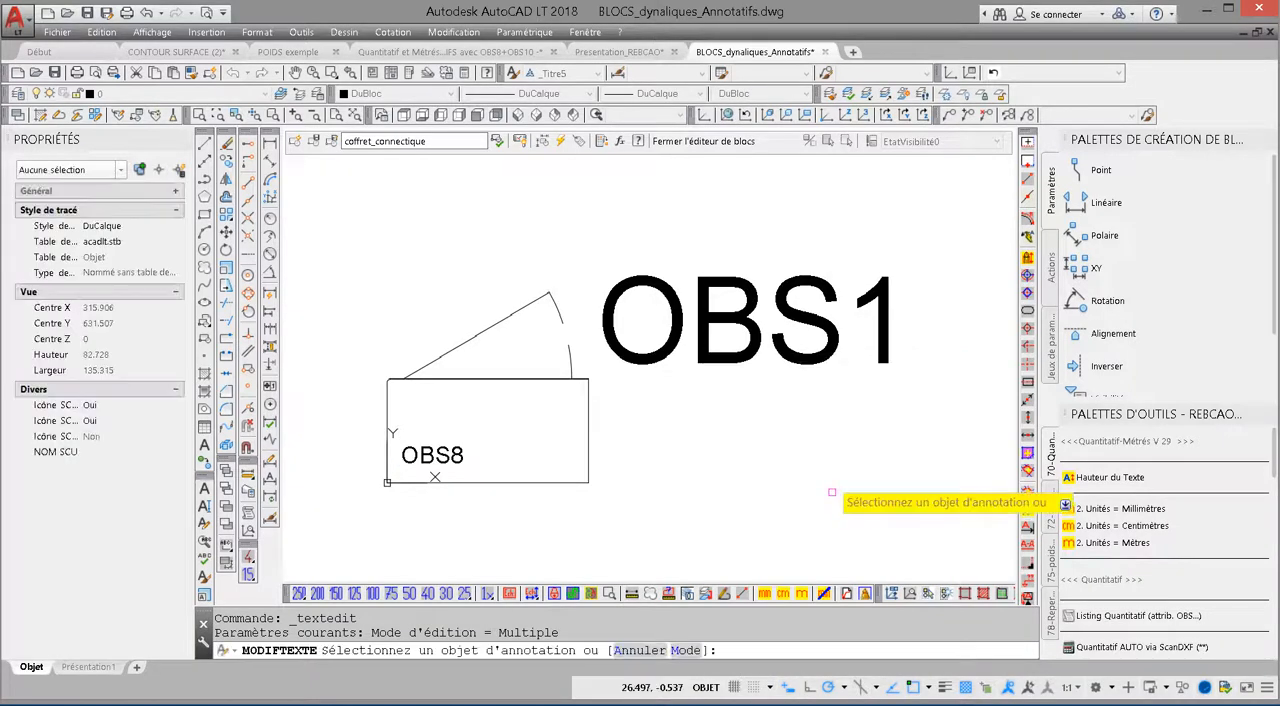
{"action": "key", "text": "Escape"}
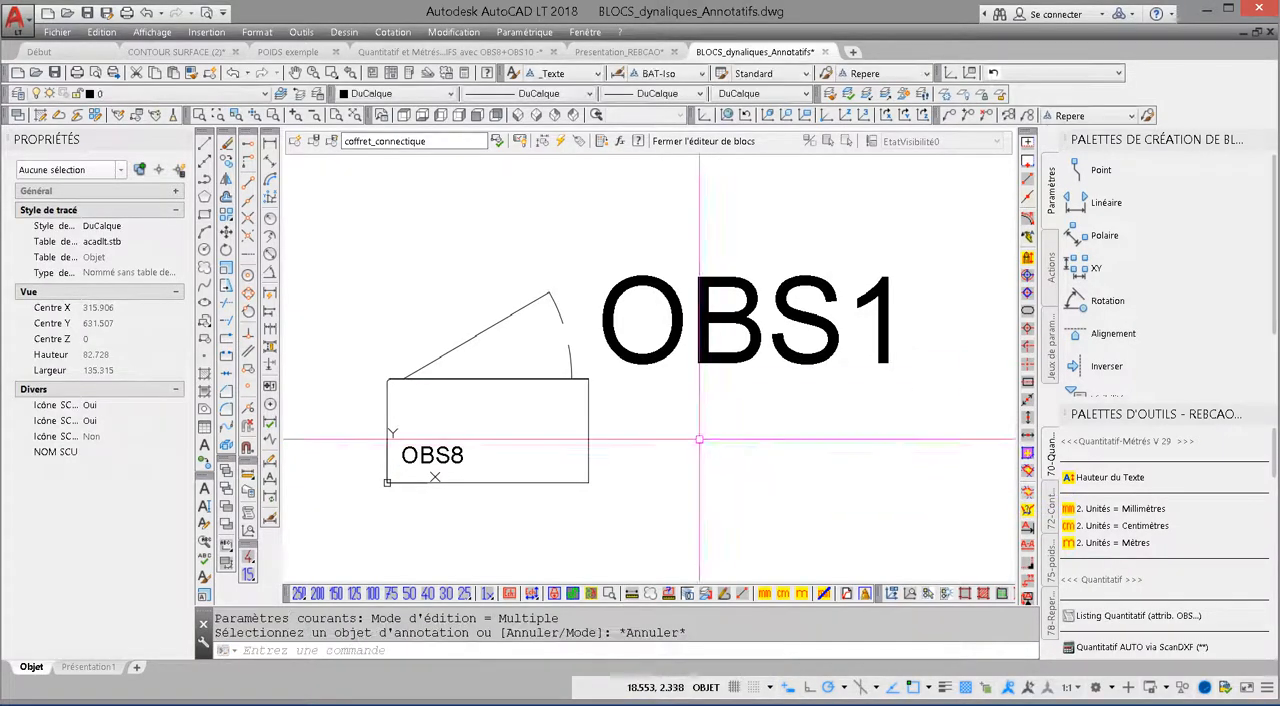
Step: Close the block editor and discard the changes to coffret_connectique
{"action": "left_click", "coordinate": [702, 144]}
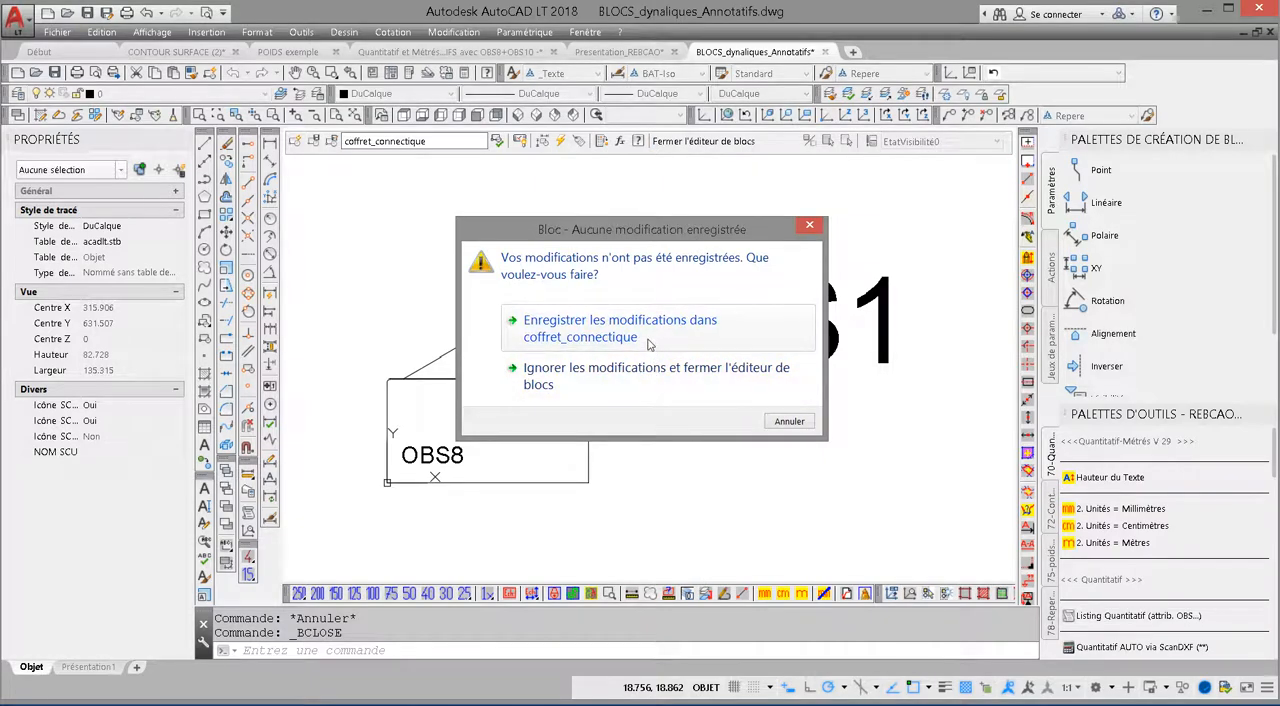
{"action": "key", "text": "Escape"}
{"action": "left_click", "coordinate": [681, 143]}
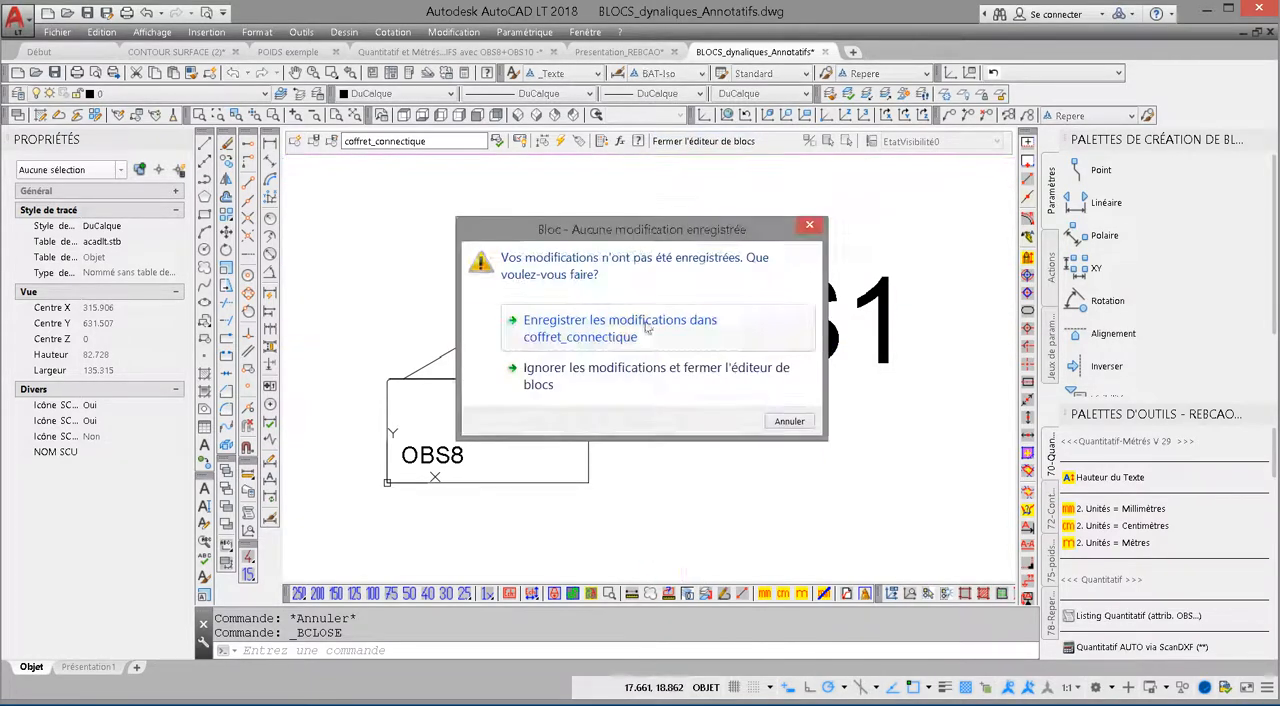
{"action": "left_click", "coordinate": [617, 381]}
Step: Open the dynamic block coffret from the dynamic blocks frame in the block editor
{"action": "scroll", "coordinate": [698, 442], "scroll_direction": "down", "scroll_amount": 4}
{"action": "middle_click_drag", "start_coordinate": [698, 442], "coordinate": [539, 391]}
{"action": "left_click", "coordinate": [645, 435]}
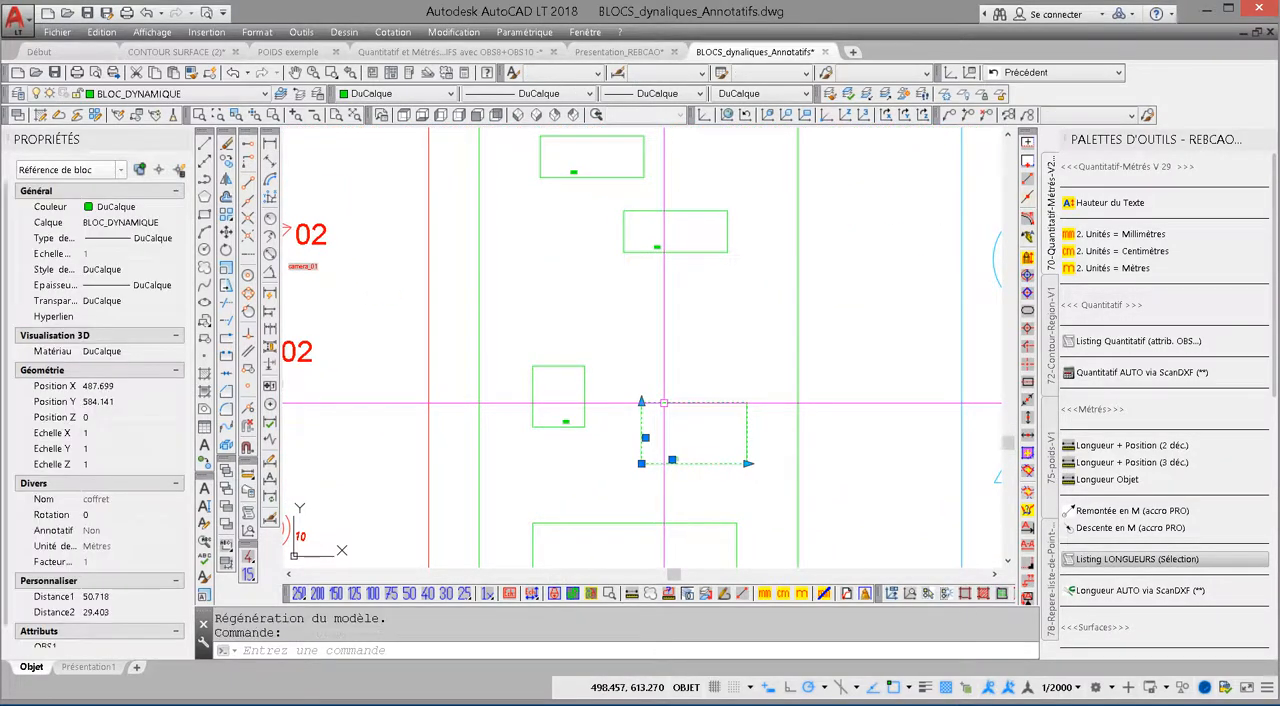
{"action": "scroll", "coordinate": [647, 437], "scroll_direction": "up", "scroll_amount": 8}
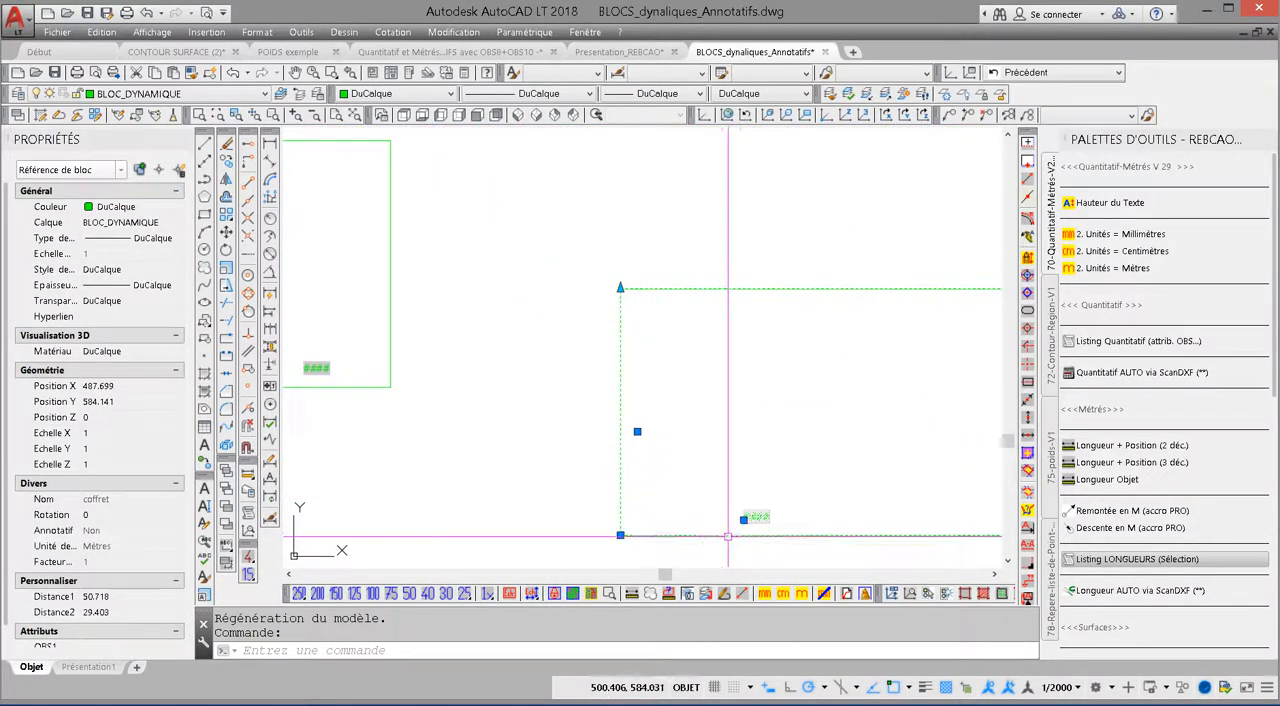
{"action": "scroll", "coordinate": [782, 527], "scroll_direction": "down", "scroll_amount": 10}
{"action": "middle_click_drag", "start_coordinate": [797, 489], "coordinate": [464, 357]}
{"action": "middle_click_drag", "start_coordinate": [769, 317], "coordinate": [594, 353]}
{"action": "scroll", "coordinate": [735, 346], "scroll_direction": "up", "scroll_amount": 2}
{"action": "scroll", "coordinate": [735, 346], "scroll_direction": "down", "scroll_amount": 5}
{"action": "middle_click_drag", "start_coordinate": [450, 380], "coordinate": [625, 395]}
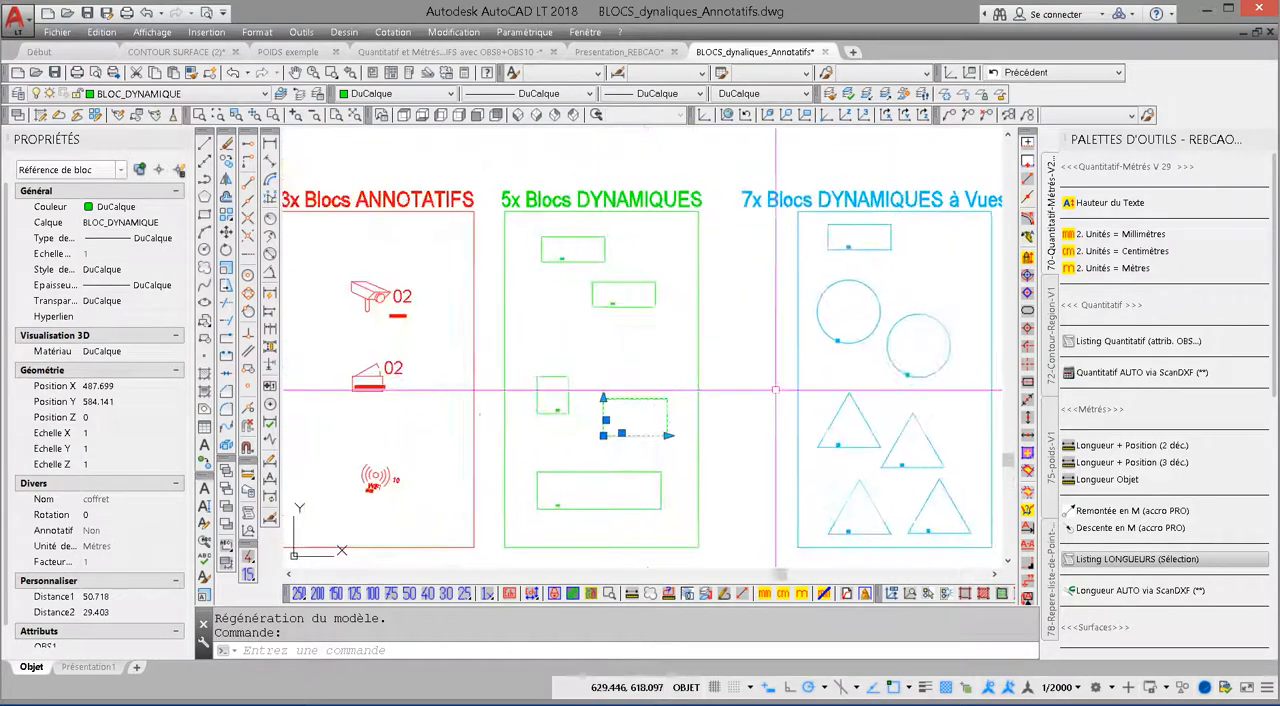
{"action": "right_click", "coordinate": [638, 408]}
{"action": "left_click", "coordinate": [697, 338]}
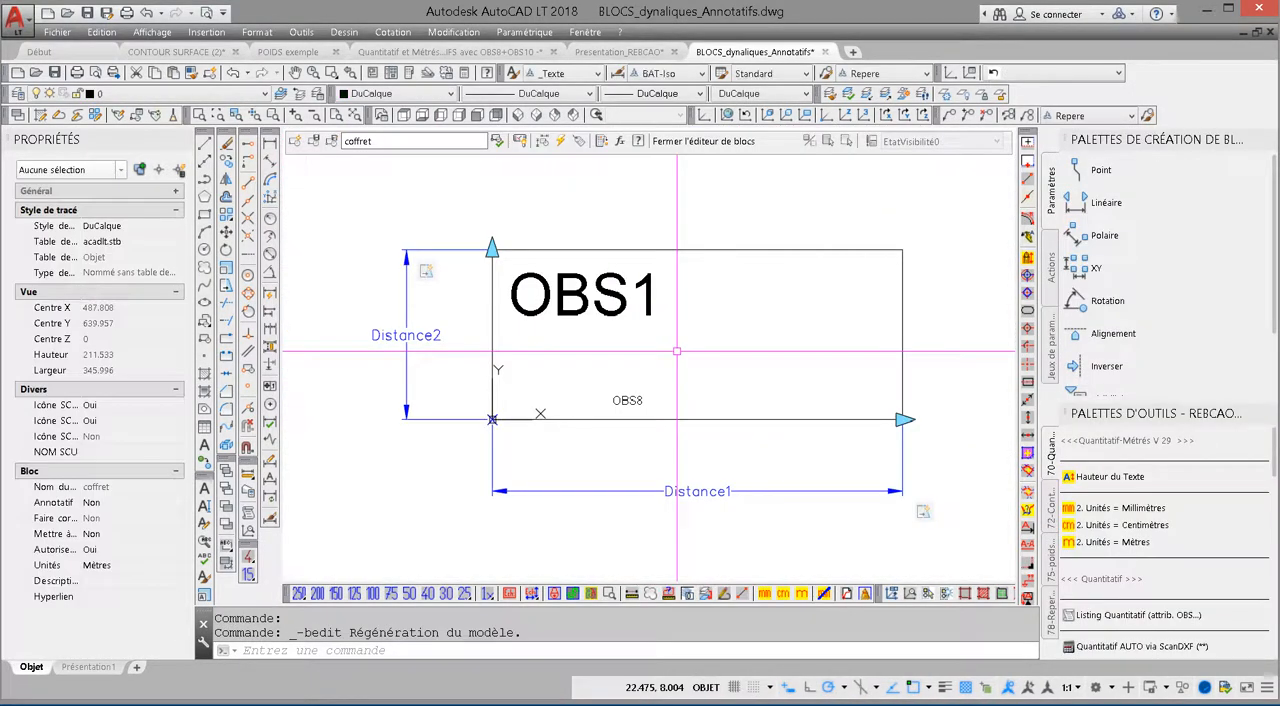
Step: Review the tag, prompt and default value of the OBS8 attribute in the coffret block, and cancel the editing
{"action": "double_click", "coordinate": [640, 403]}
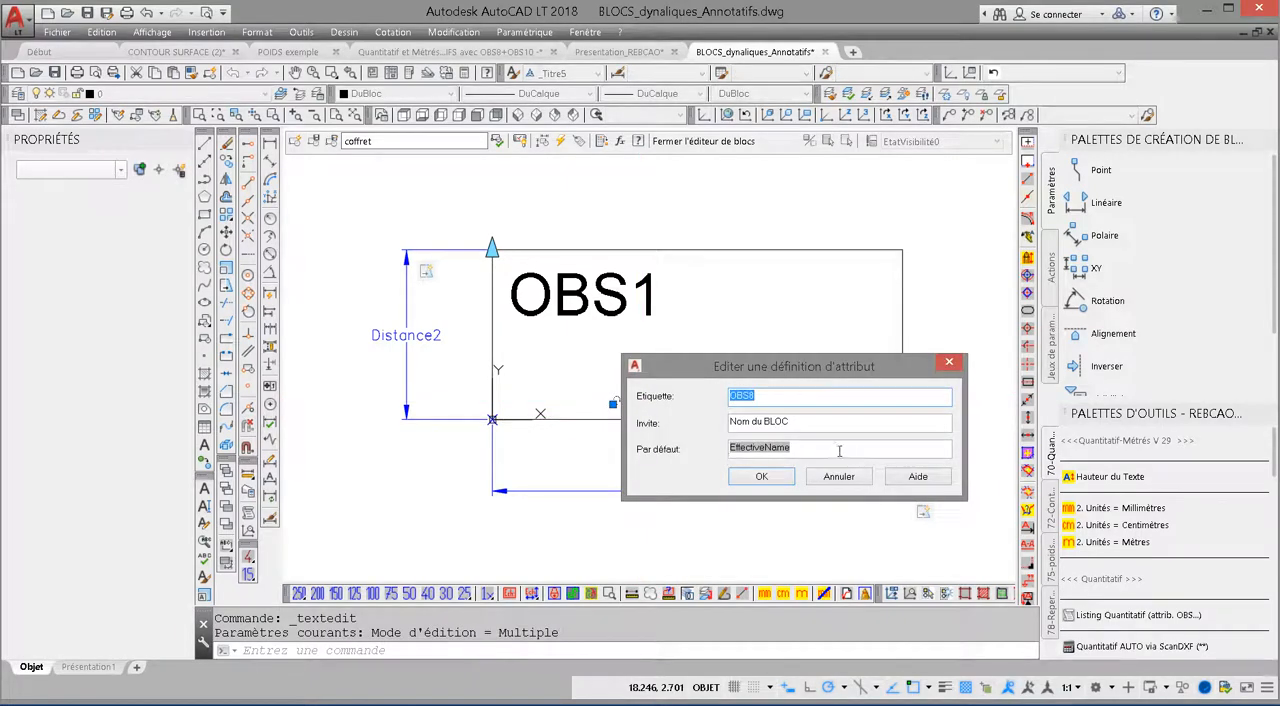
{"action": "left_click", "coordinate": [847, 479]}
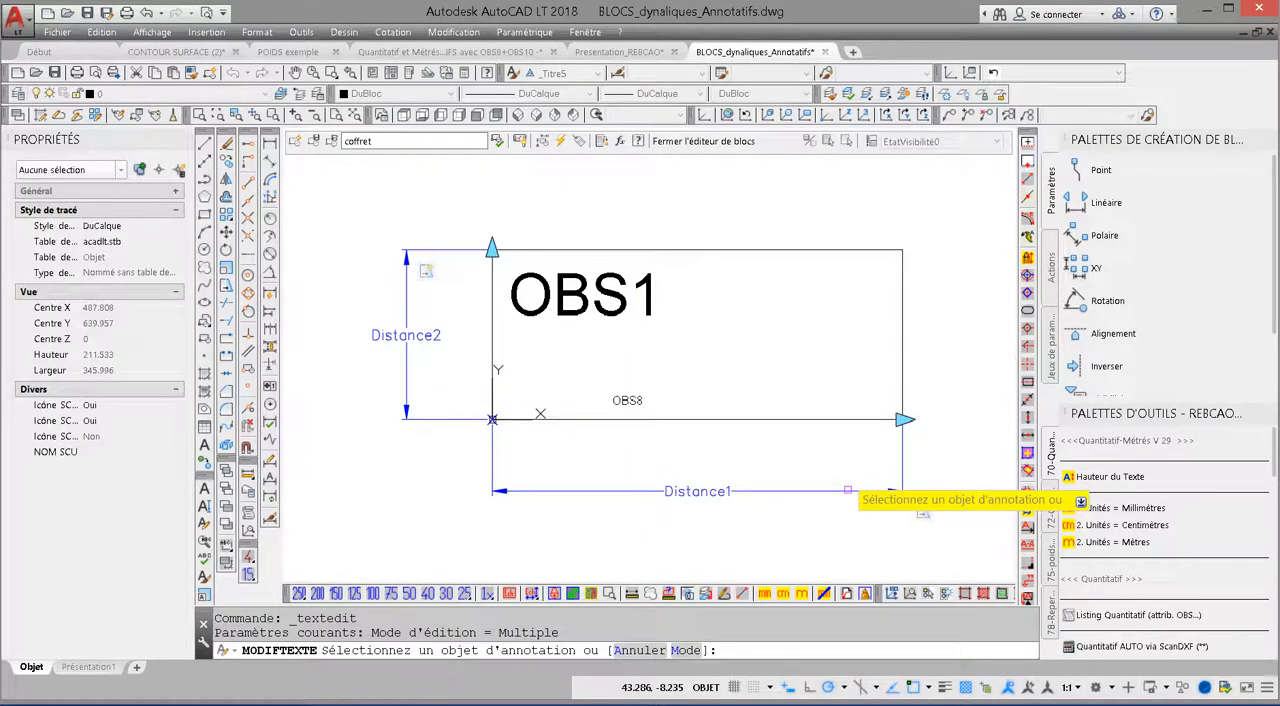
{"action": "key", "text": "Escape"}
{"action": "key", "text": "Escape"}
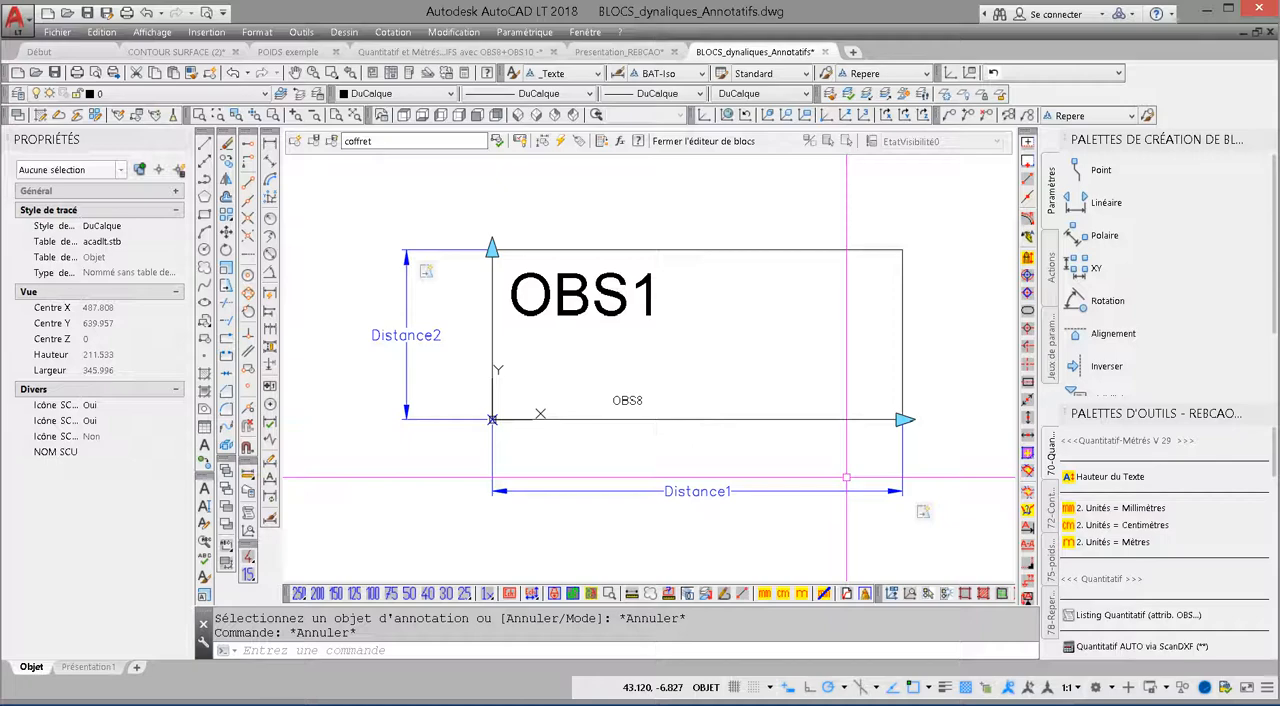
Step: Close the block editor of coffret and return to the overview of all block groups
{"action": "left_click", "coordinate": [704, 141]}
{"action": "scroll", "coordinate": [748, 291], "scroll_direction": "down", "scroll_amount": 5}
{"action": "key", "text": "Escape"}
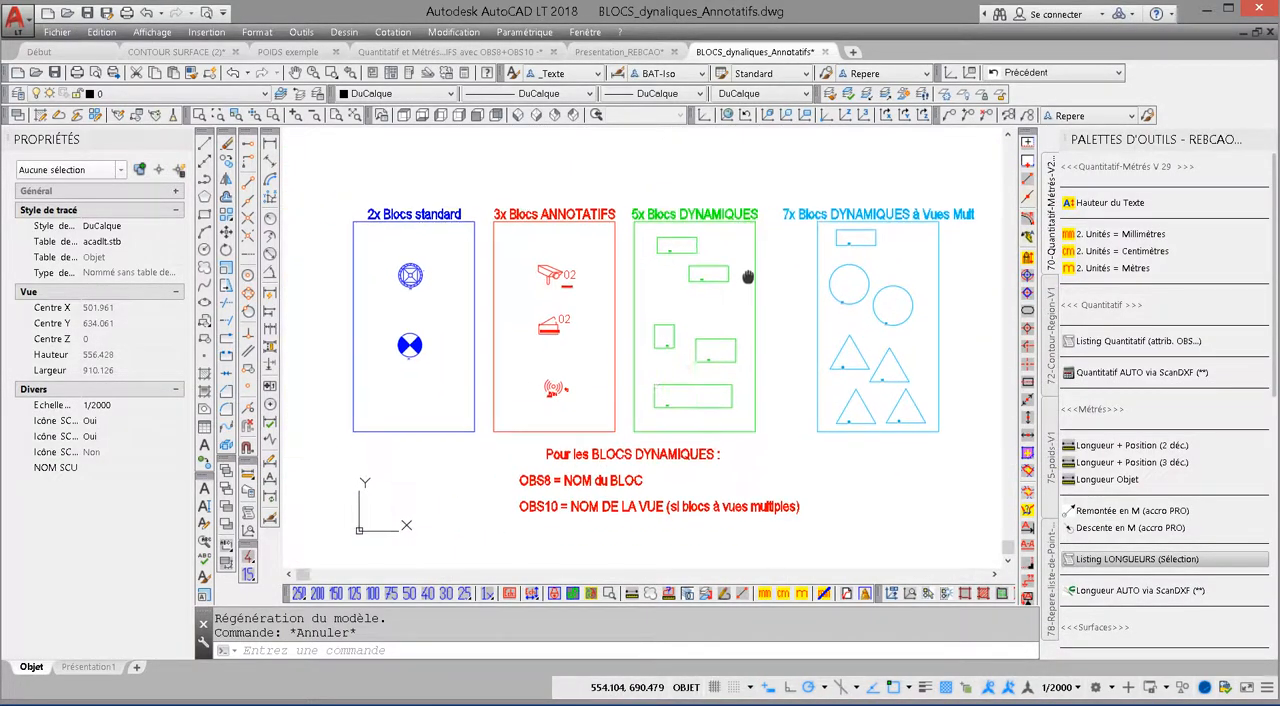
Step: Create a new tool palette after the 78-Repere-liste-de-Point-V1 palette and name it 20-Composants-V1
{"action": "left_click", "coordinate": [1051, 612]}
{"action": "right_click", "coordinate": [1051, 608]}
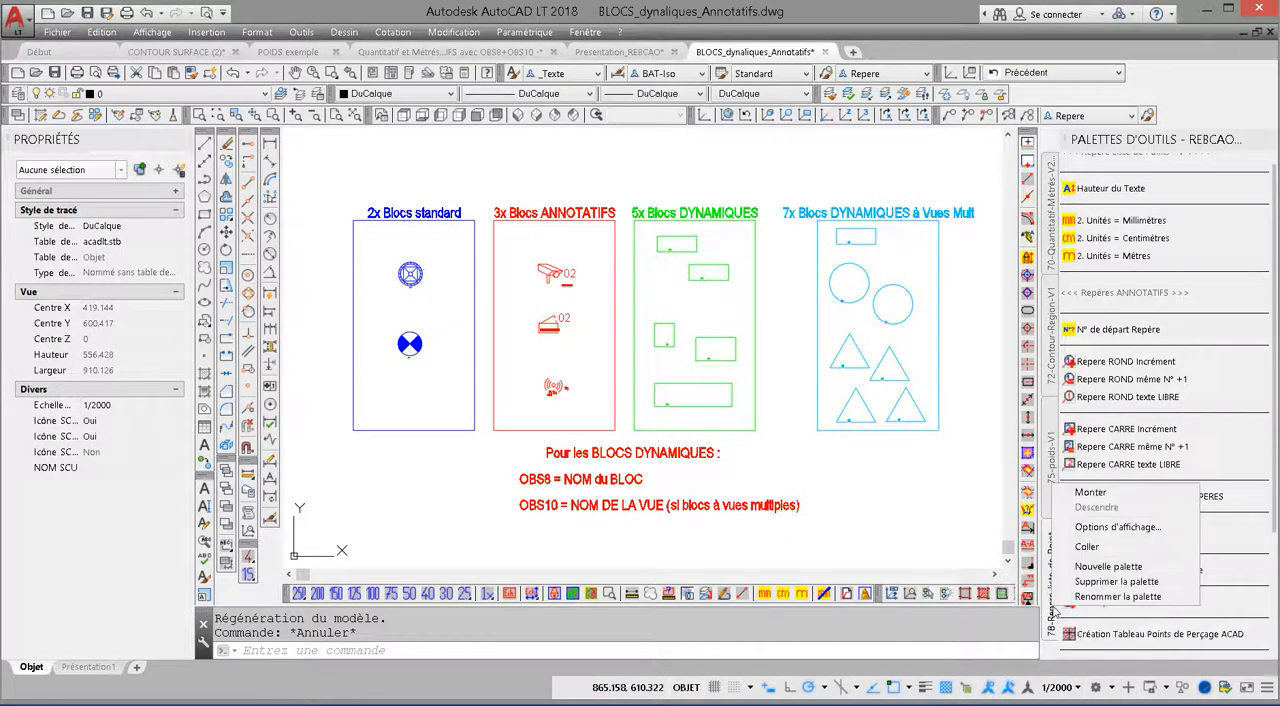
{"action": "left_click", "coordinate": [1113, 567]}
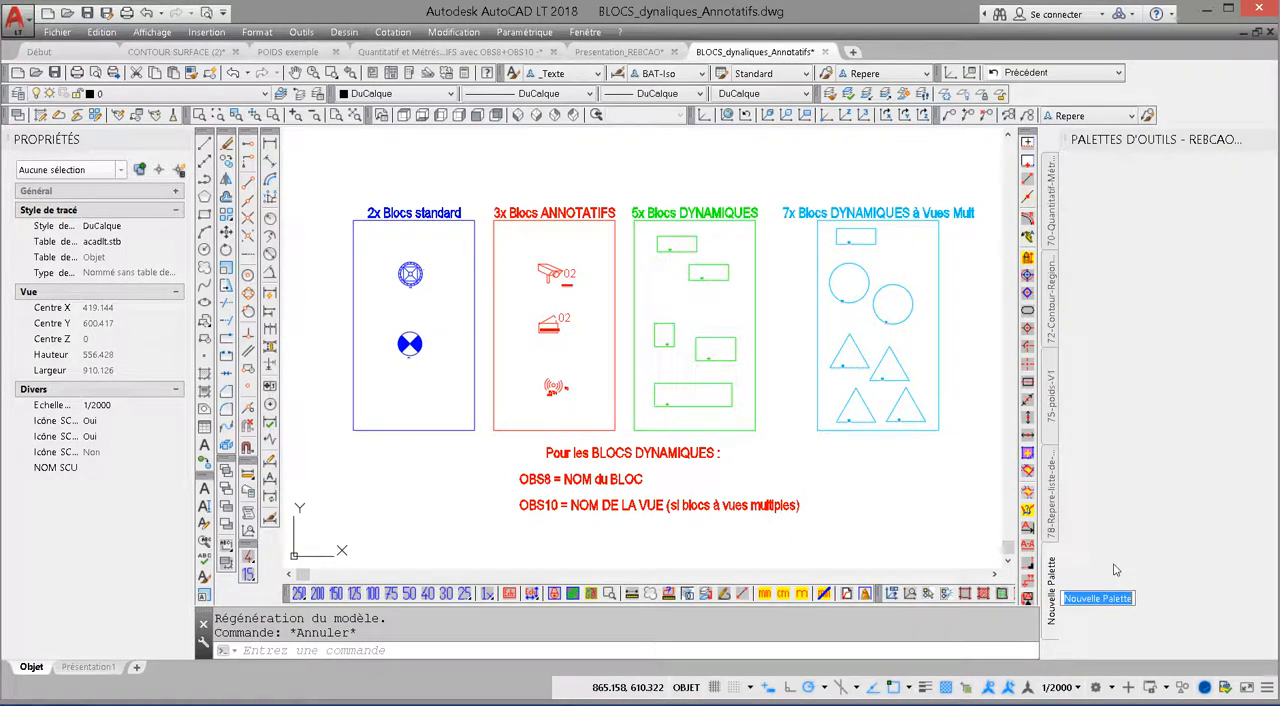
{"action": "type", "text": "20-COmp"}
{"action": "key", "text": "Left"}
{"action": "key", "text": "Left"}
{"action": "key", "text": "Left"}
{"action": "key", "text": "Left"}
{"action": "key", "text": "Left"}
{"action": "key", "text": "Left"}
{"action": "key", "text": "Left"}
{"action": "key", "text": "Left"}
{"action": "key", "text": "Left"}
{"action": "key", "text": "Left"}
{"action": "key", "text": "Left"}
{"action": "key", "text": "Left"}
{"action": "key", "text": "Delete"}
{"action": "type", "text": "o"}
{"action": "key", "text": "Return"}
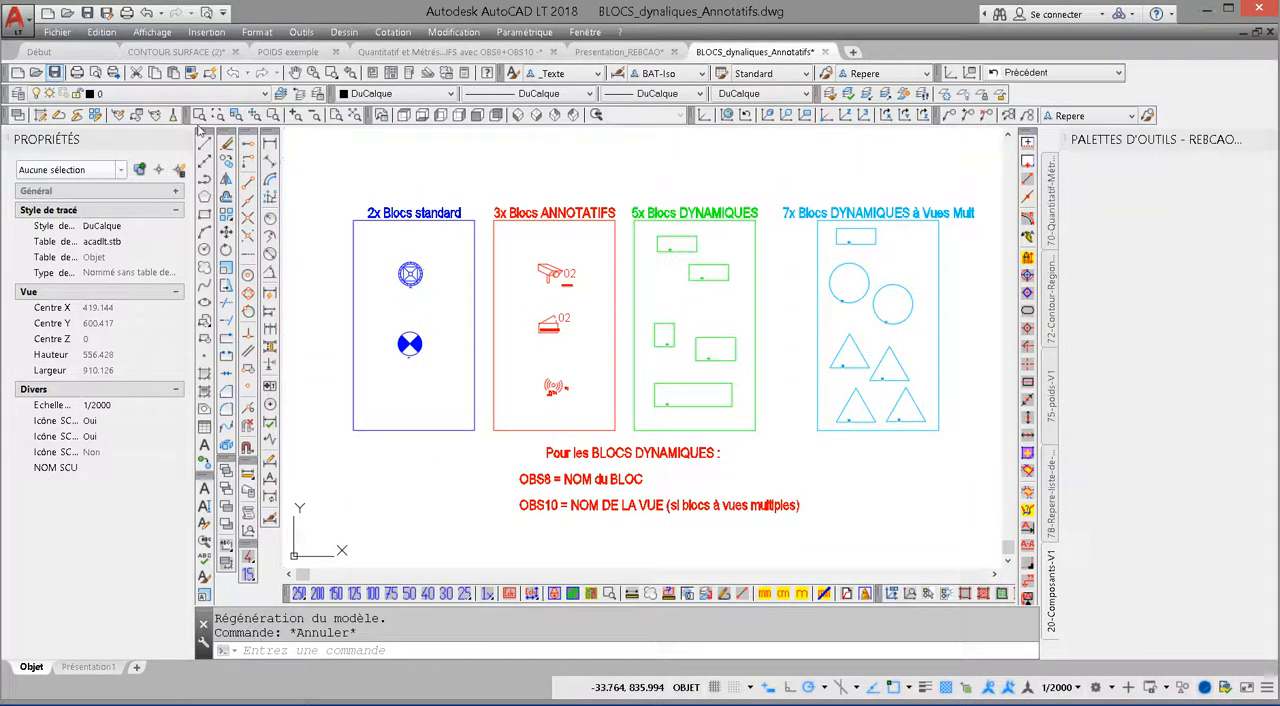
Step: Save the drawing and add the standard block Pylone_01_HT_7m to the 20-Composants-V1 palette
{"action": "key", "text": "ctrl+s"}
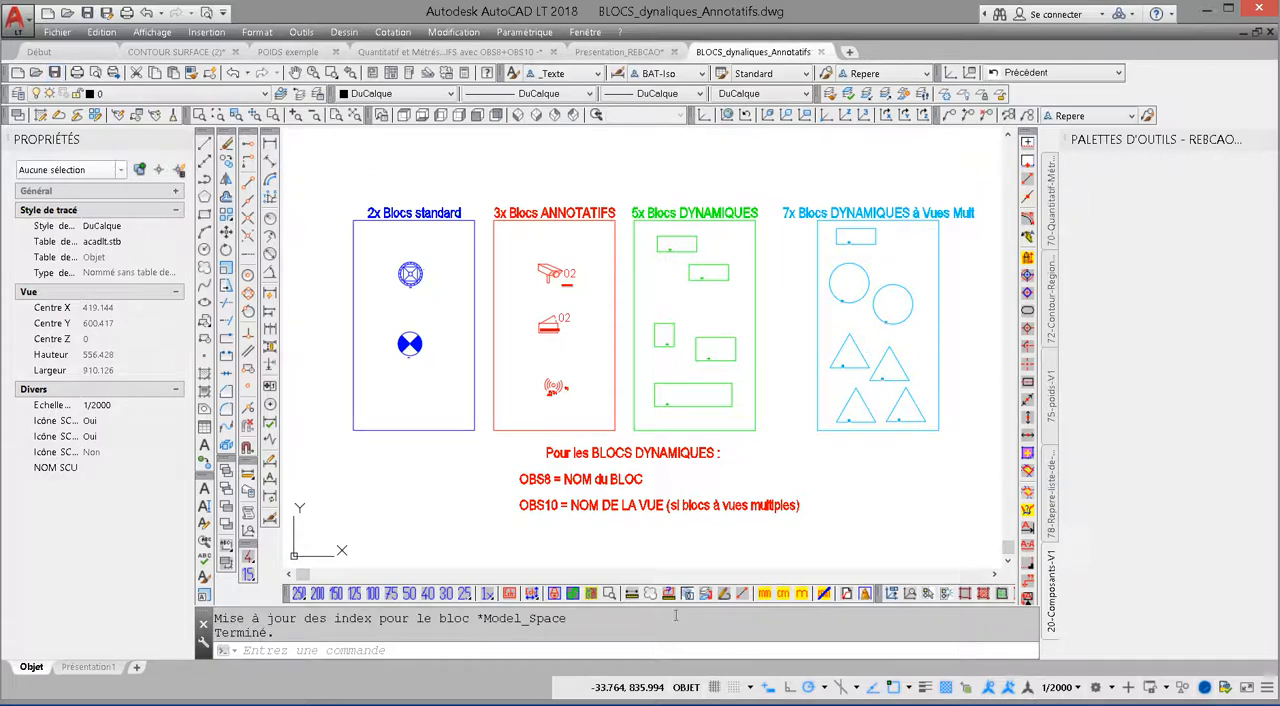
{"action": "left_click", "coordinate": [418, 279]}
{"action": "mouse_move", "coordinate": [418, 279]}
{"action": "left_mouse_down"}
{"action": "mouse_move", "coordinate": [931, 254]}
{"action": "mouse_move", "coordinate": [1171, 209]}
{"action": "left_mouse_up"}
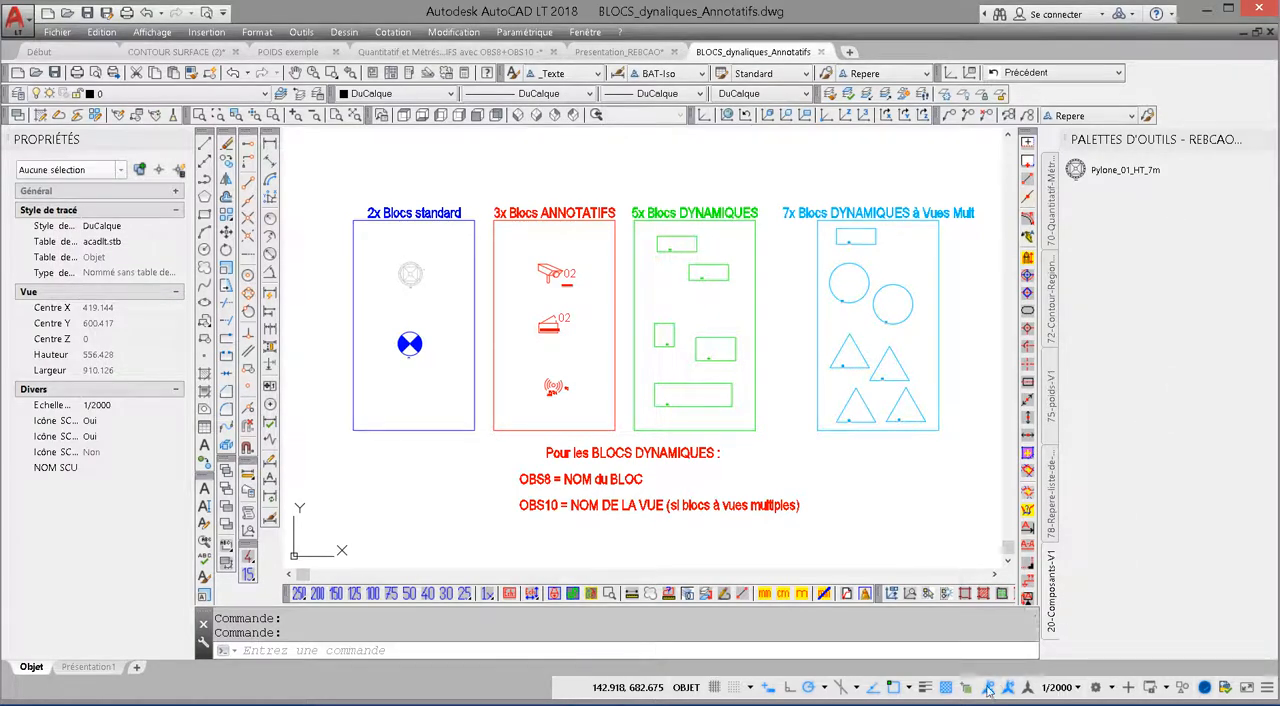
Step: Show annotative objects only at the current scale, and add the annotative blocks camera_01 and coffret_connectique to the palette
{"action": "left_click", "coordinate": [552, 273]}
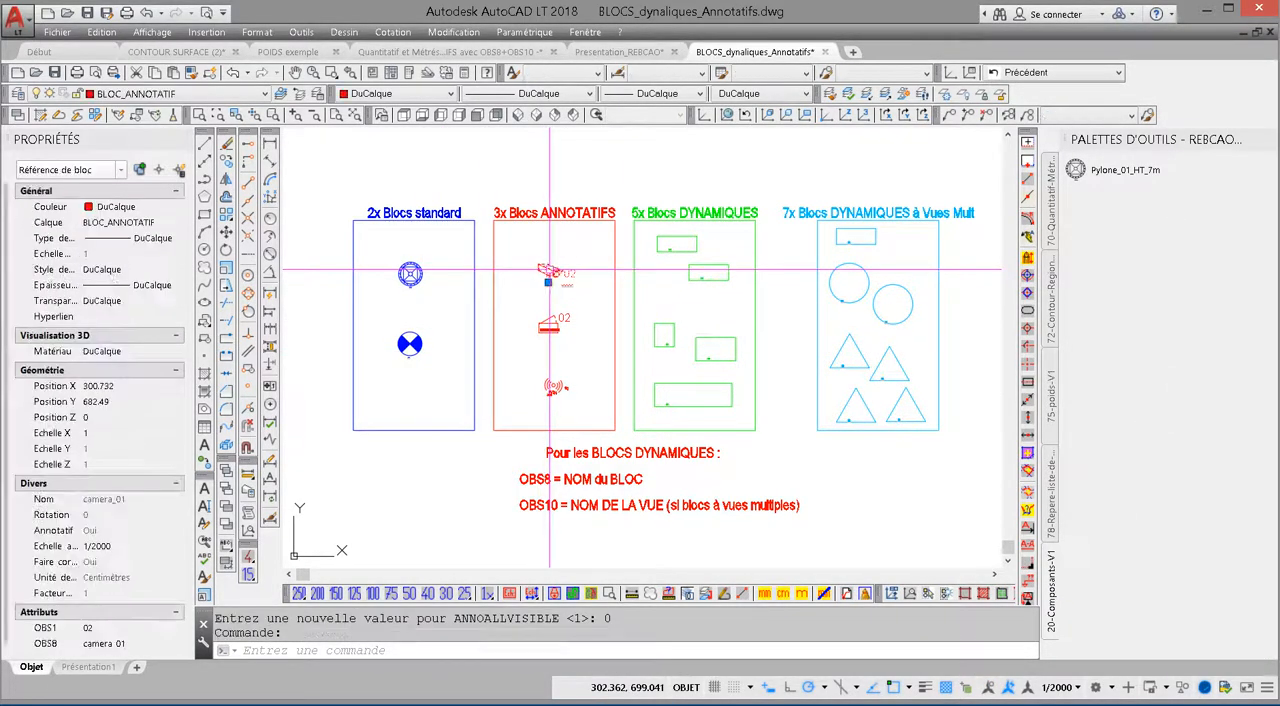
{"action": "mouse_move", "coordinate": [552, 273]}
{"action": "left_mouse_down"}
{"action": "mouse_move", "coordinate": [682, 290]}
{"action": "mouse_move", "coordinate": [1116, 233]}
{"action": "left_mouse_up"}
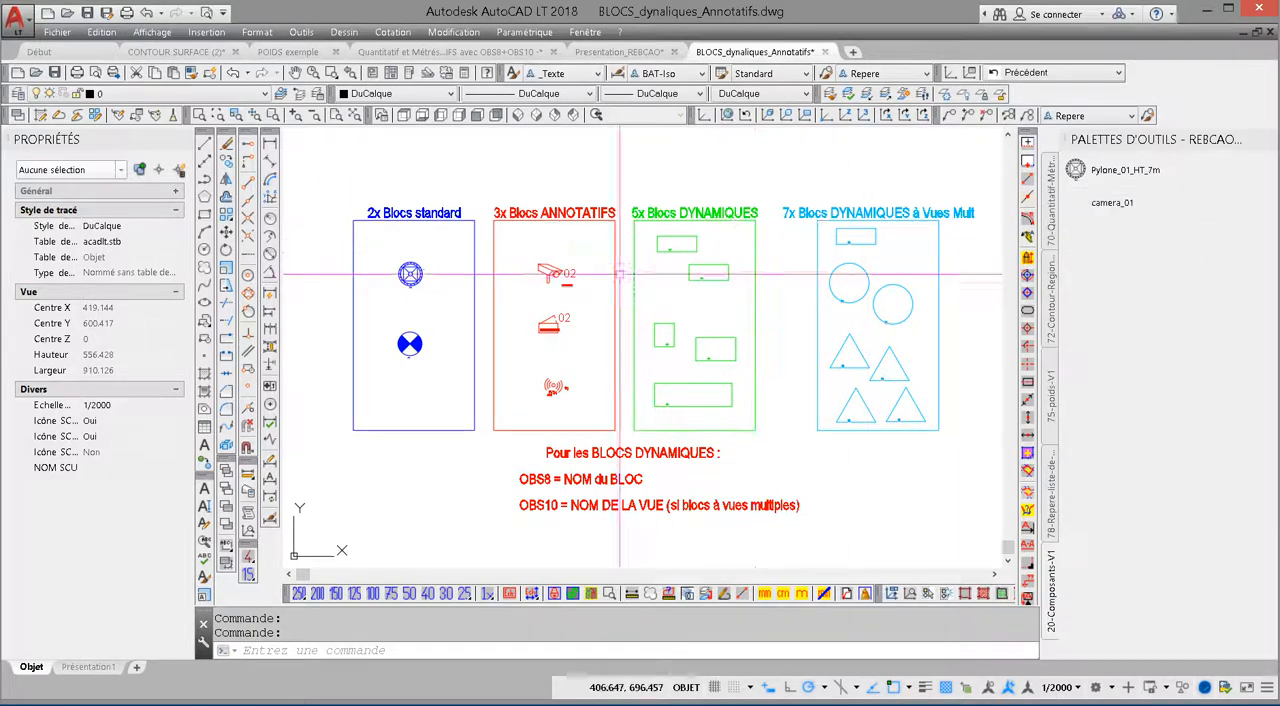
{"action": "left_click", "coordinate": [562, 316]}
{"action": "mouse_move", "coordinate": [564, 316]}
{"action": "left_mouse_down"}
{"action": "mouse_move", "coordinate": [867, 300]}
{"action": "mouse_move", "coordinate": [1075, 250]}
{"action": "left_mouse_up"}
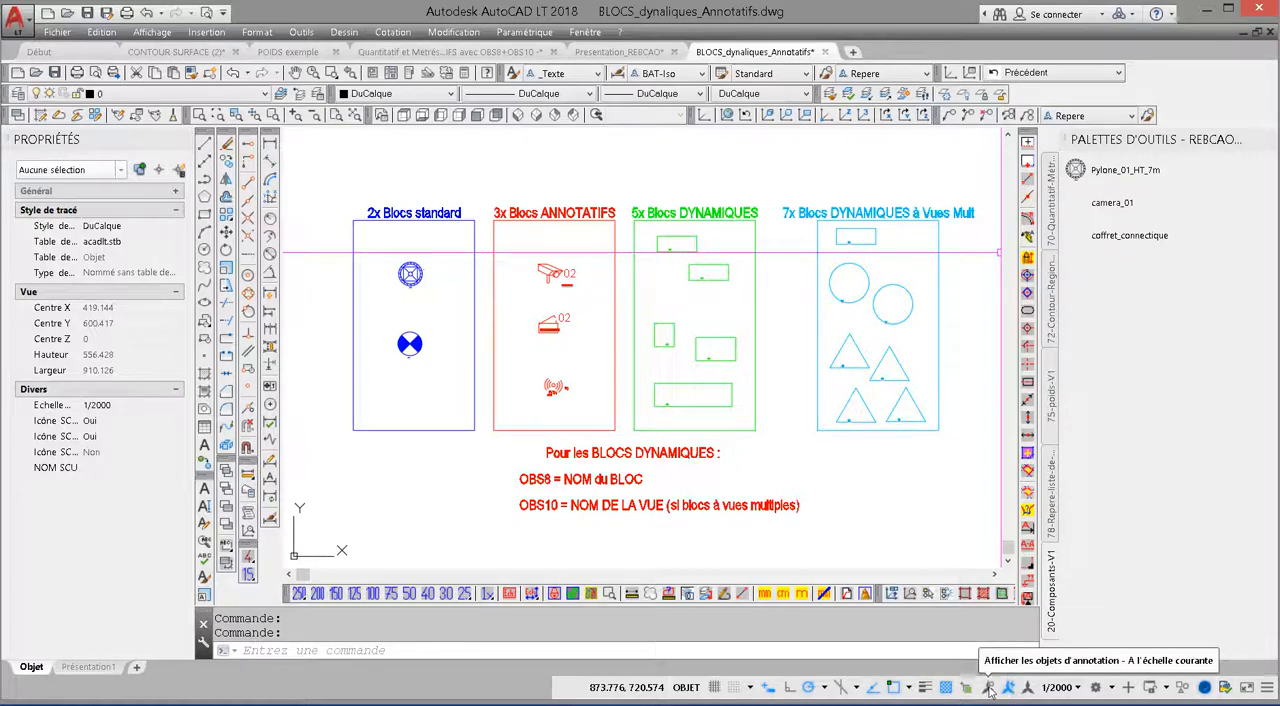
Step: Show annotative objects at all scales, and add the WIFI block and a second camera_01 tool to the palette
{"action": "left_click", "coordinate": [989, 688]}
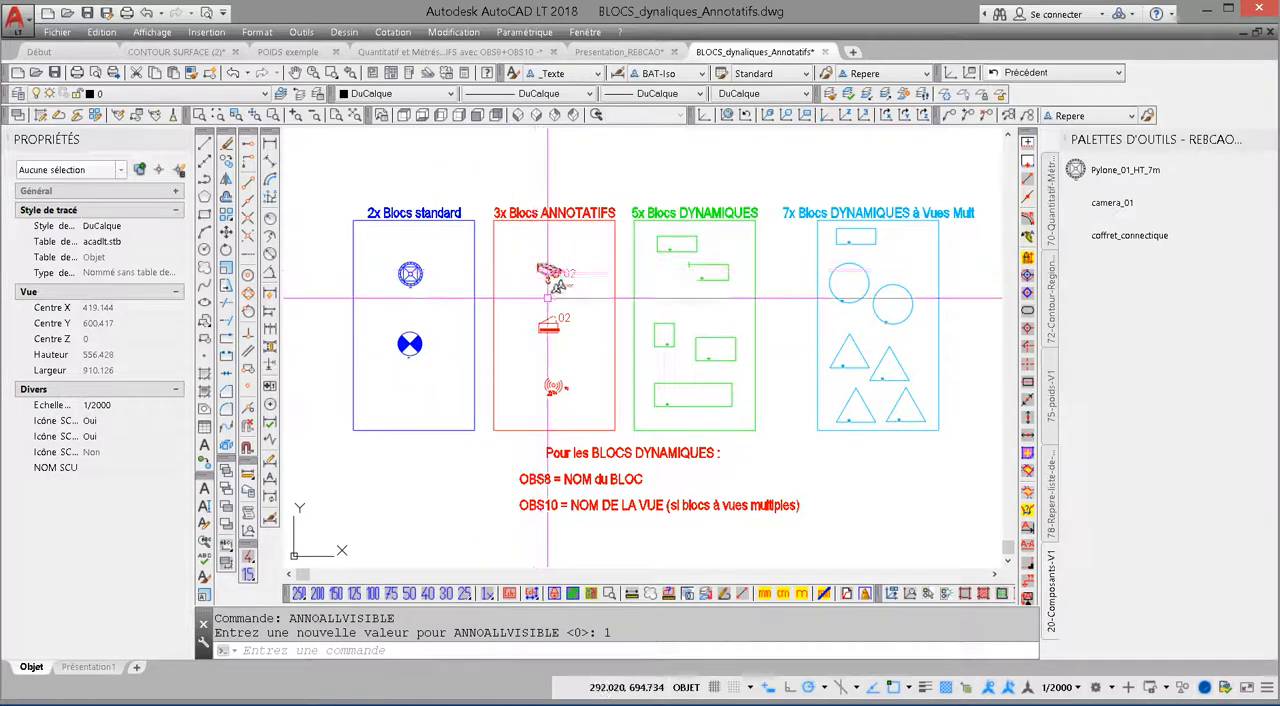
{"action": "left_click", "coordinate": [553, 385]}
{"action": "mouse_move", "coordinate": [558, 383]}
{"action": "left_mouse_down"}
{"action": "mouse_move", "coordinate": [937, 326]}
{"action": "mouse_move", "coordinate": [1108, 284]}
{"action": "left_mouse_up"}
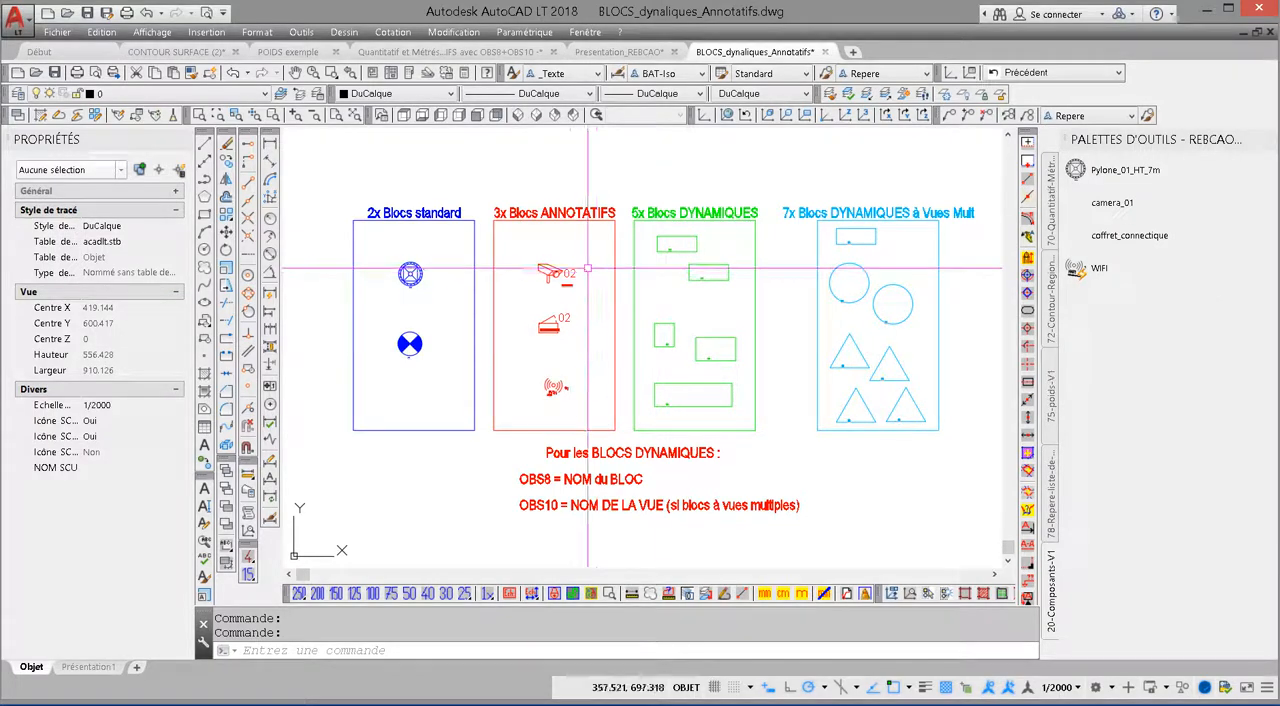
{"action": "left_click", "coordinate": [557, 270]}
{"action": "mouse_move", "coordinate": [557, 270]}
{"action": "left_mouse_down"}
{"action": "mouse_move", "coordinate": [966, 277]}
{"action": "mouse_move", "coordinate": [1123, 243]}
{"action": "mouse_move", "coordinate": [1121, 224]}
{"action": "left_mouse_up"}
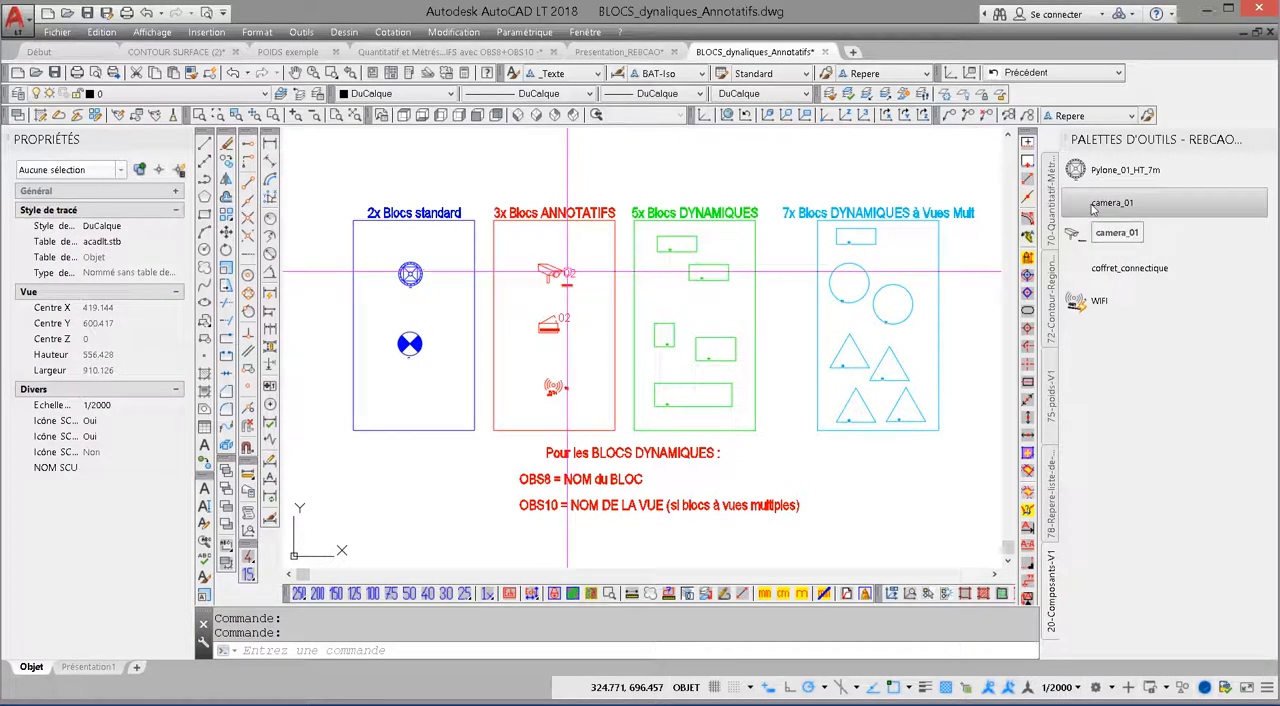
Step: Update the tool images of the first camera_01 and coffret_connectique tools, and show annotative objects only at the current scale
{"action": "right_click", "coordinate": [1102, 207]}
{"action": "left_click", "coordinate": [1098, 270]}
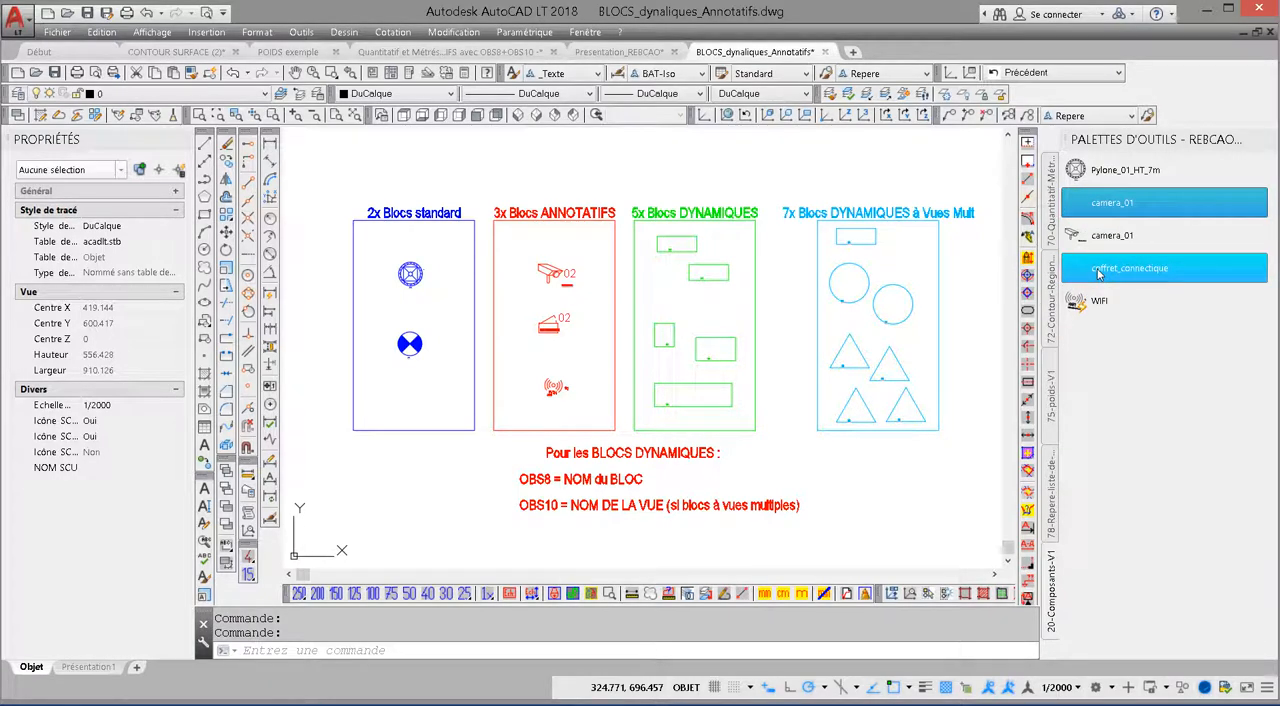
{"action": "right_click", "coordinate": [1098, 272]}
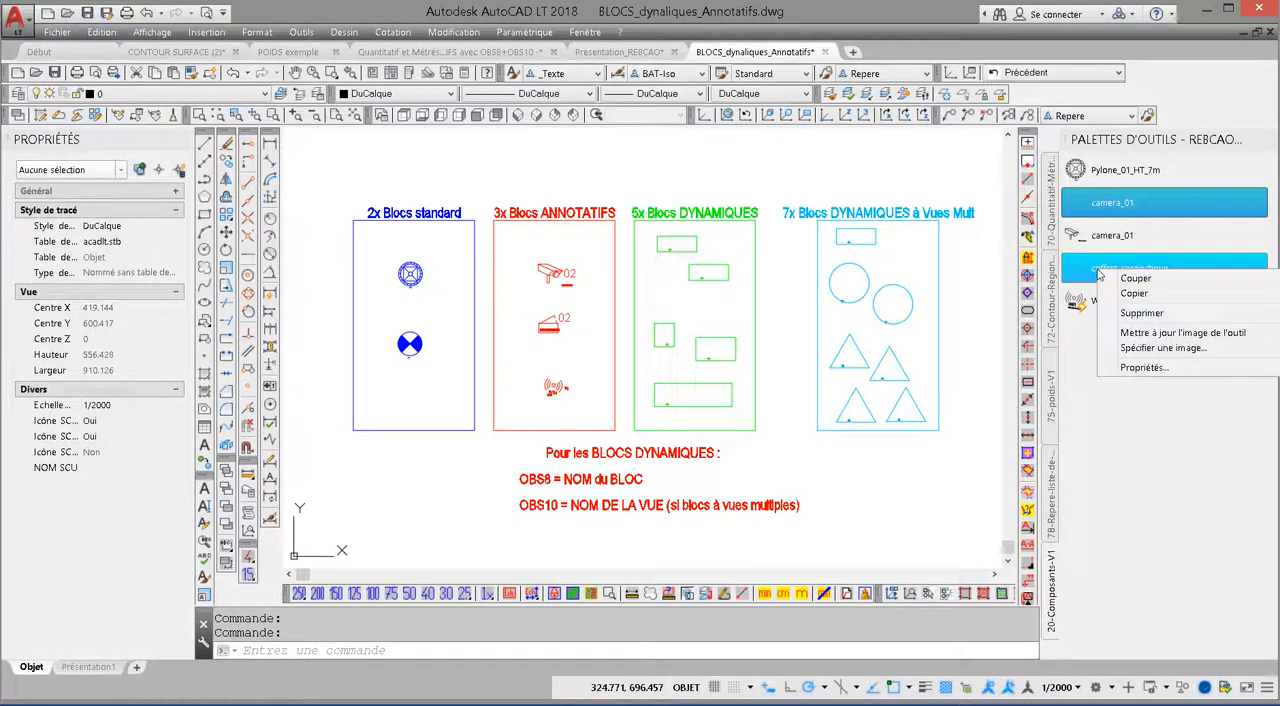
{"action": "left_click", "coordinate": [1134, 333]}
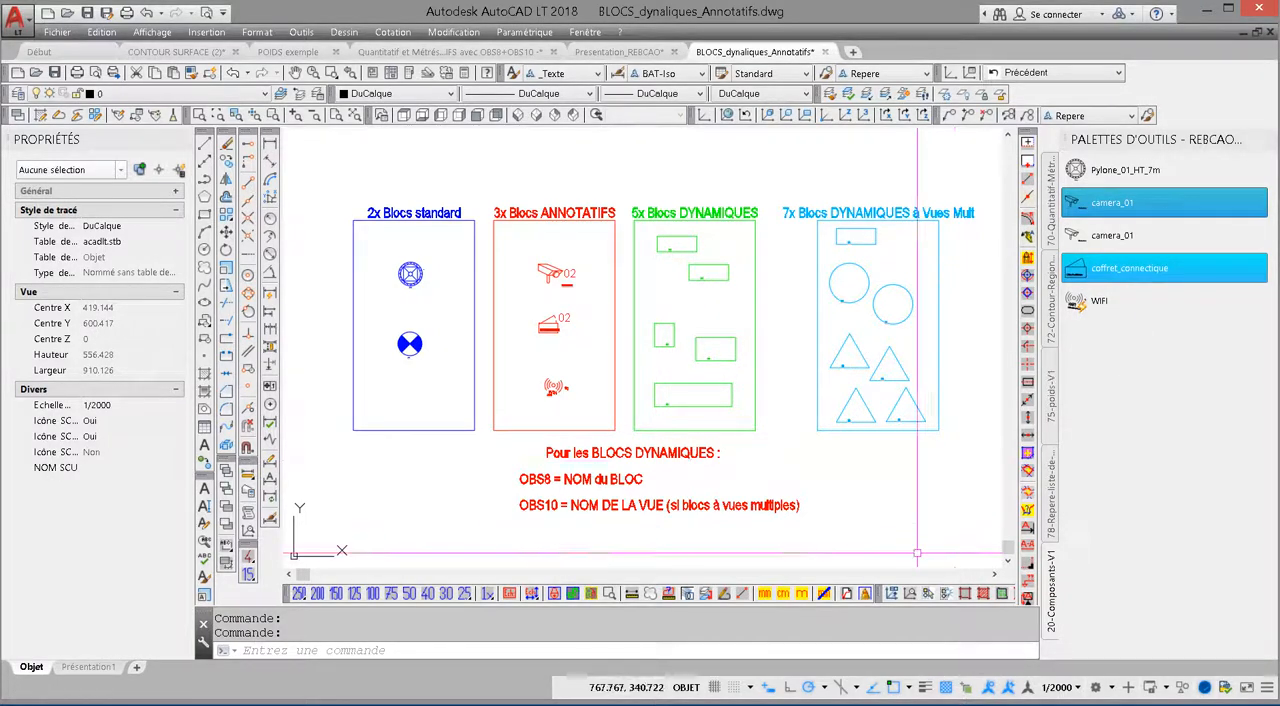
{"action": "left_click", "coordinate": [990, 688]}
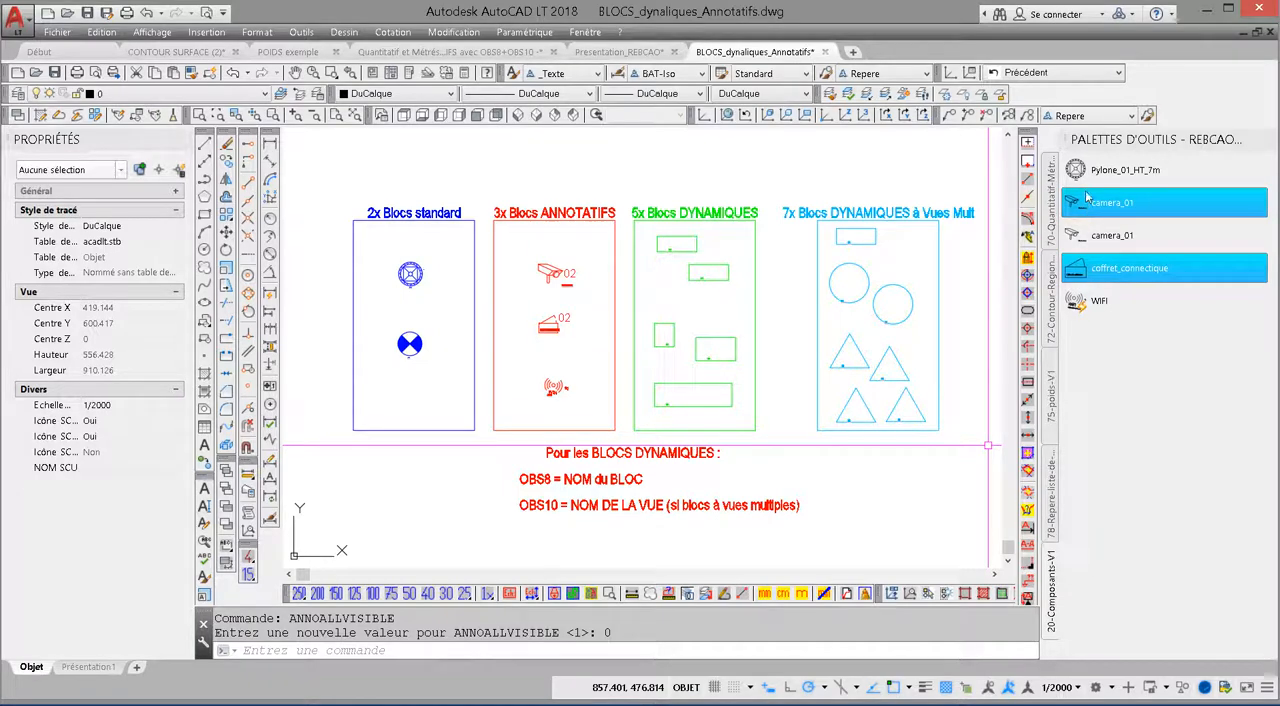
Step: Open the export of the 20-Composants-V1 palette from the tool palette customization
{"action": "right_click", "coordinate": [1105, 147]}
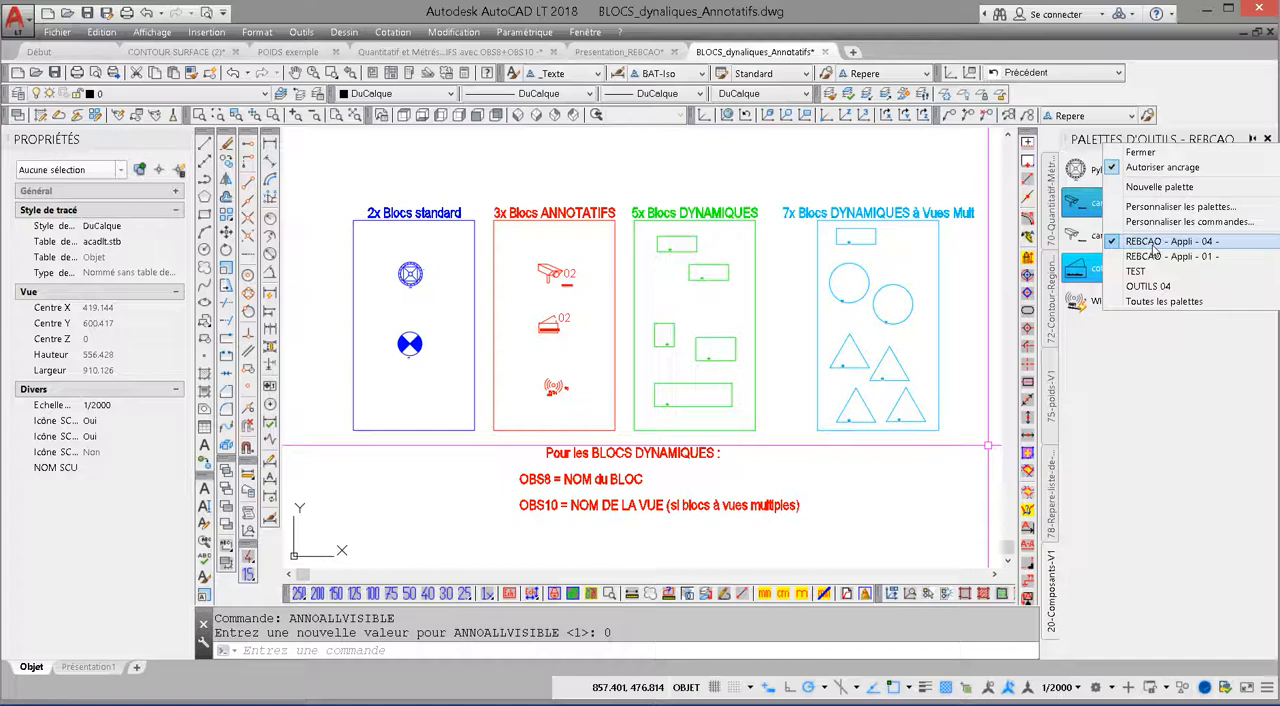
{"action": "left_click", "coordinate": [1141, 380]}
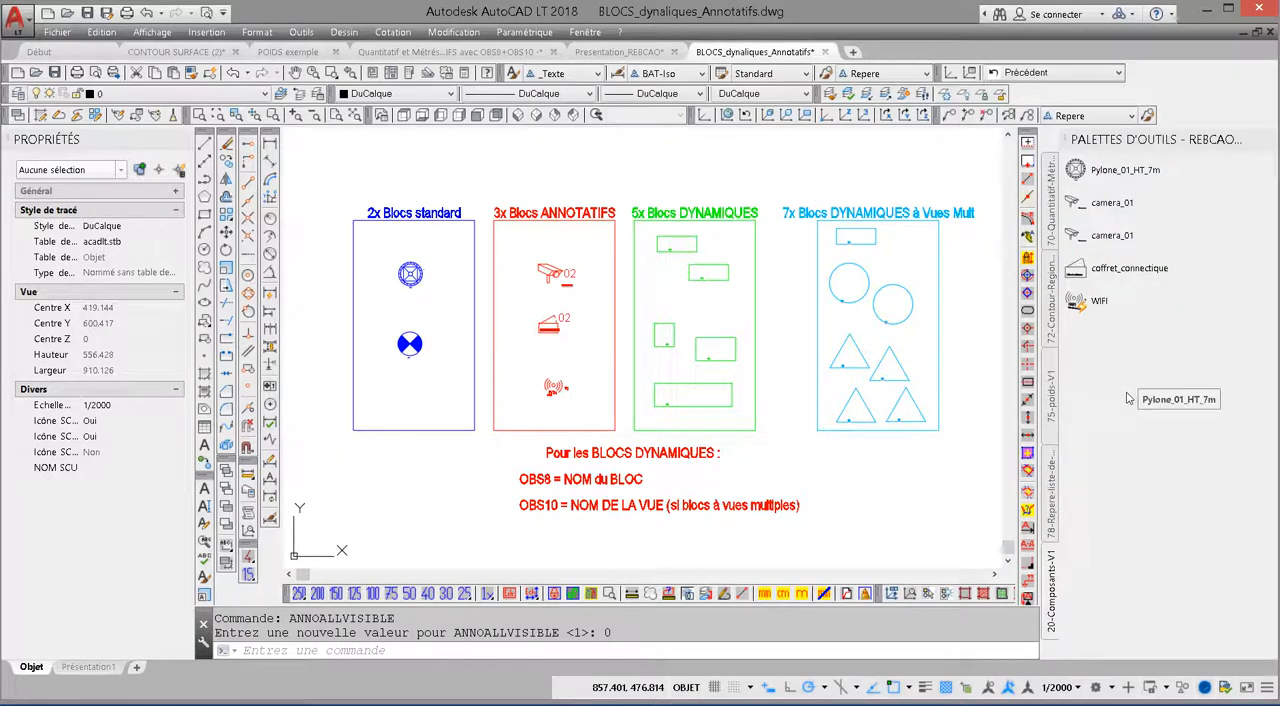
{"action": "right_click", "coordinate": [1121, 146]}
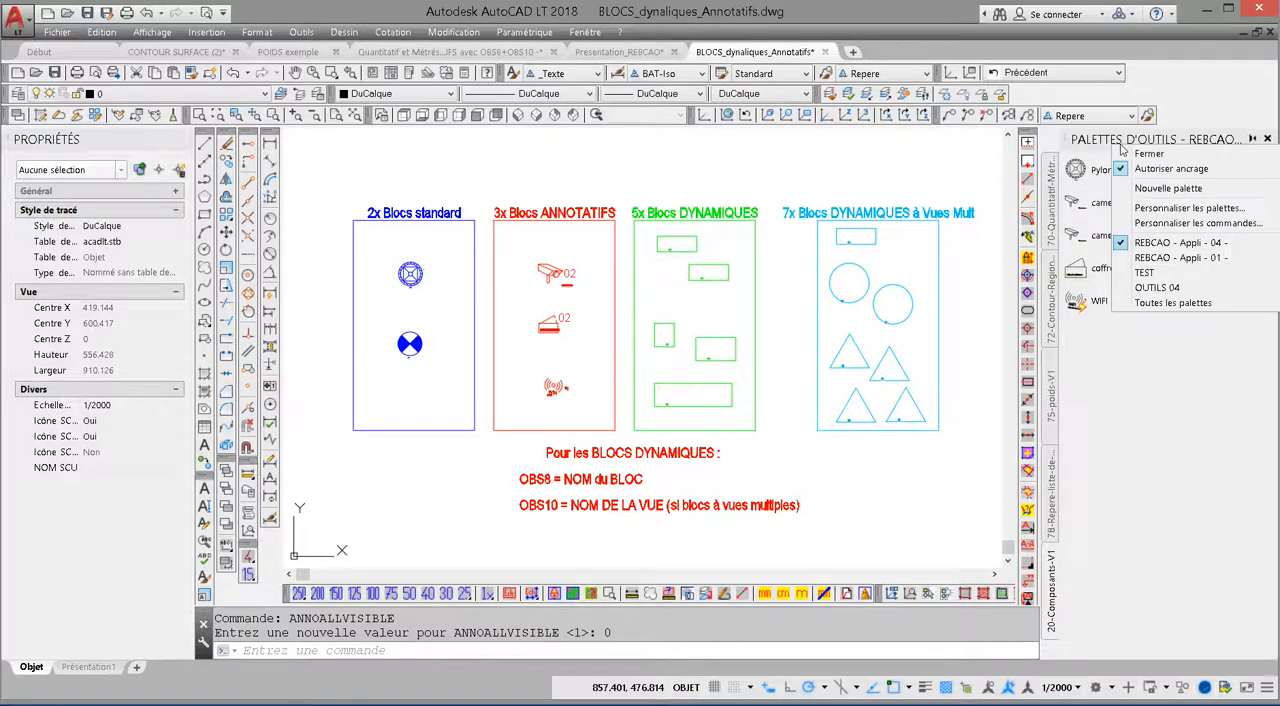
{"action": "left_click", "coordinate": [1158, 208]}
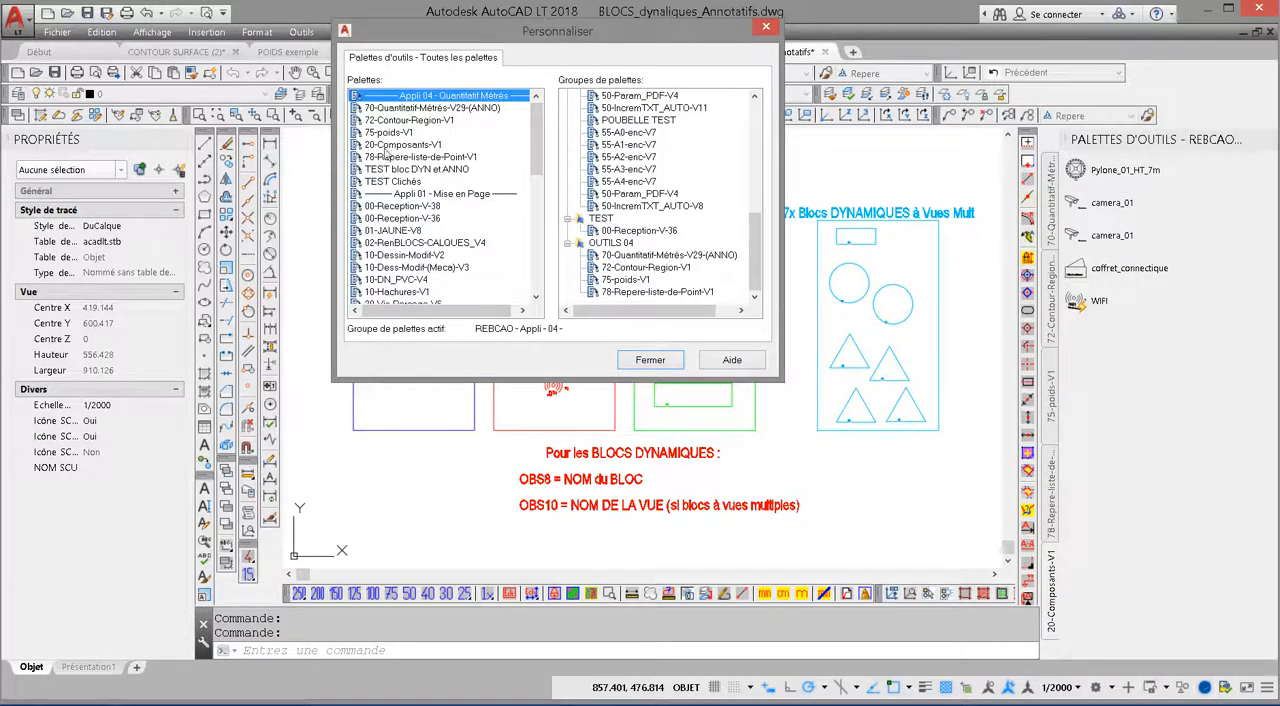
{"action": "right_click", "coordinate": [378, 146]}
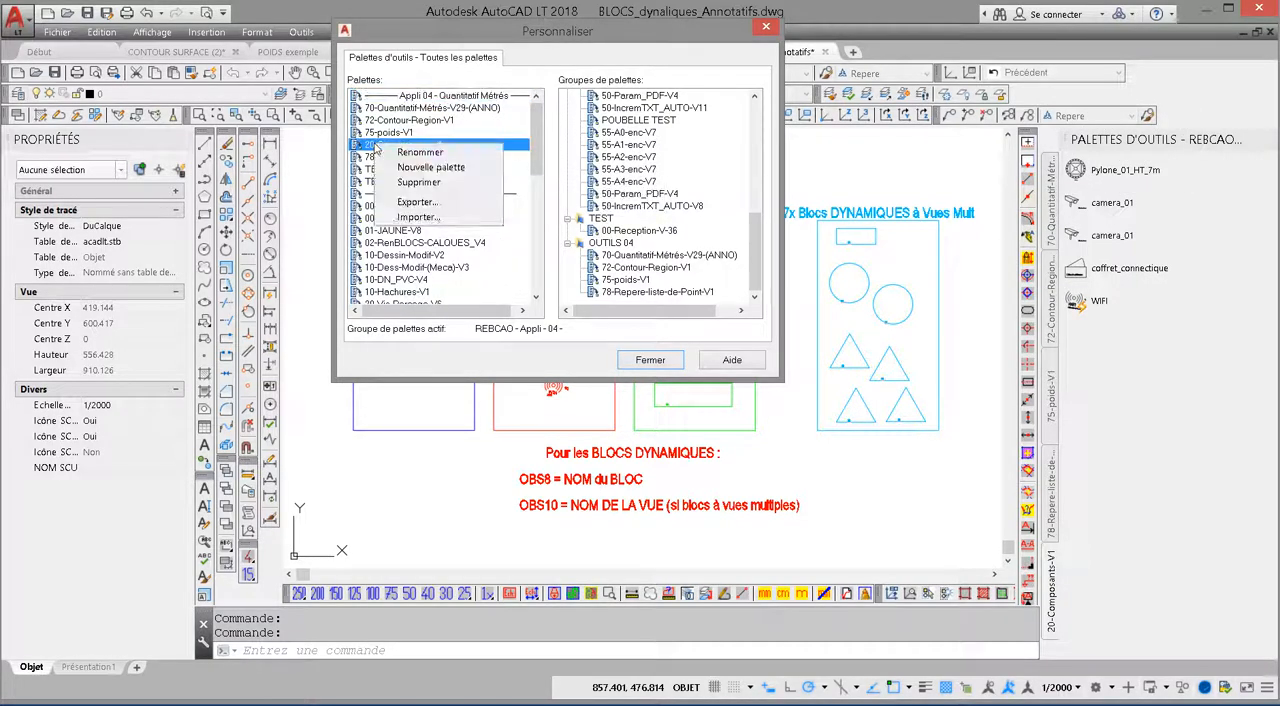
{"action": "left_click", "coordinate": [418, 203]}
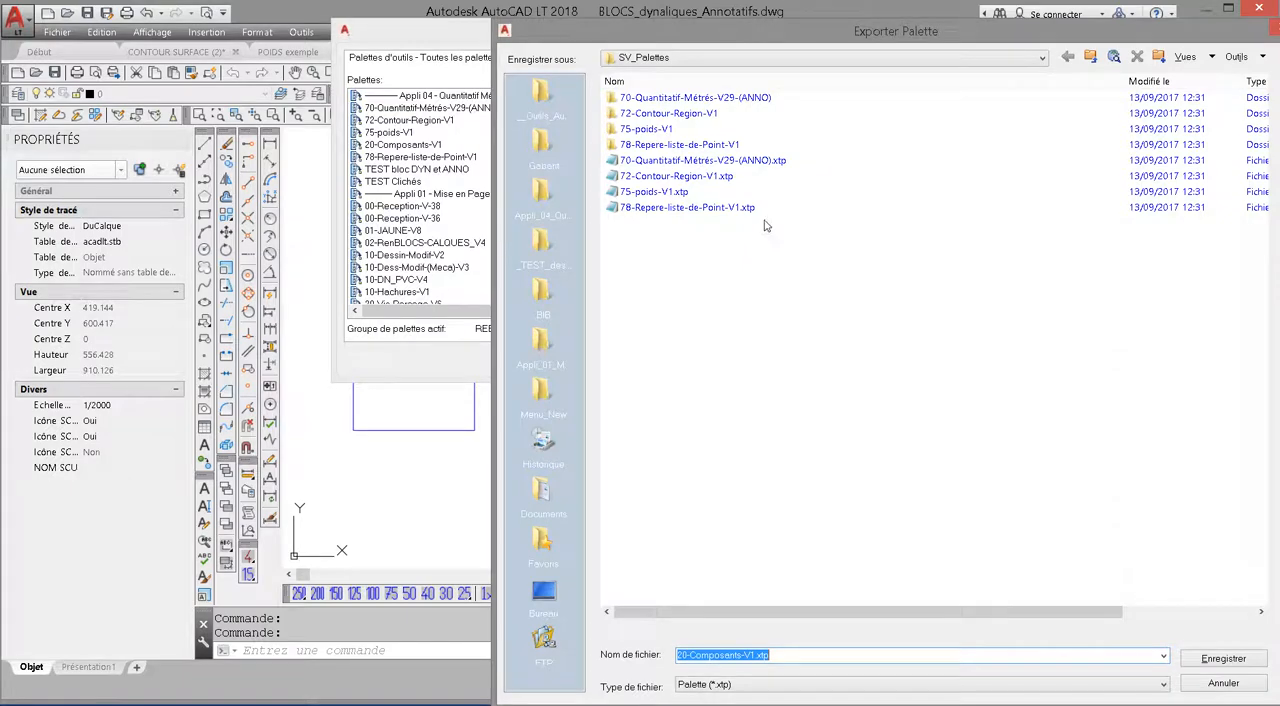
Step: Browse to the _MNU_sur_C_NOMENC-DEVIS folder on drive C as the palette export location, and cancel the export
{"action": "left_click", "coordinate": [1090, 58]}
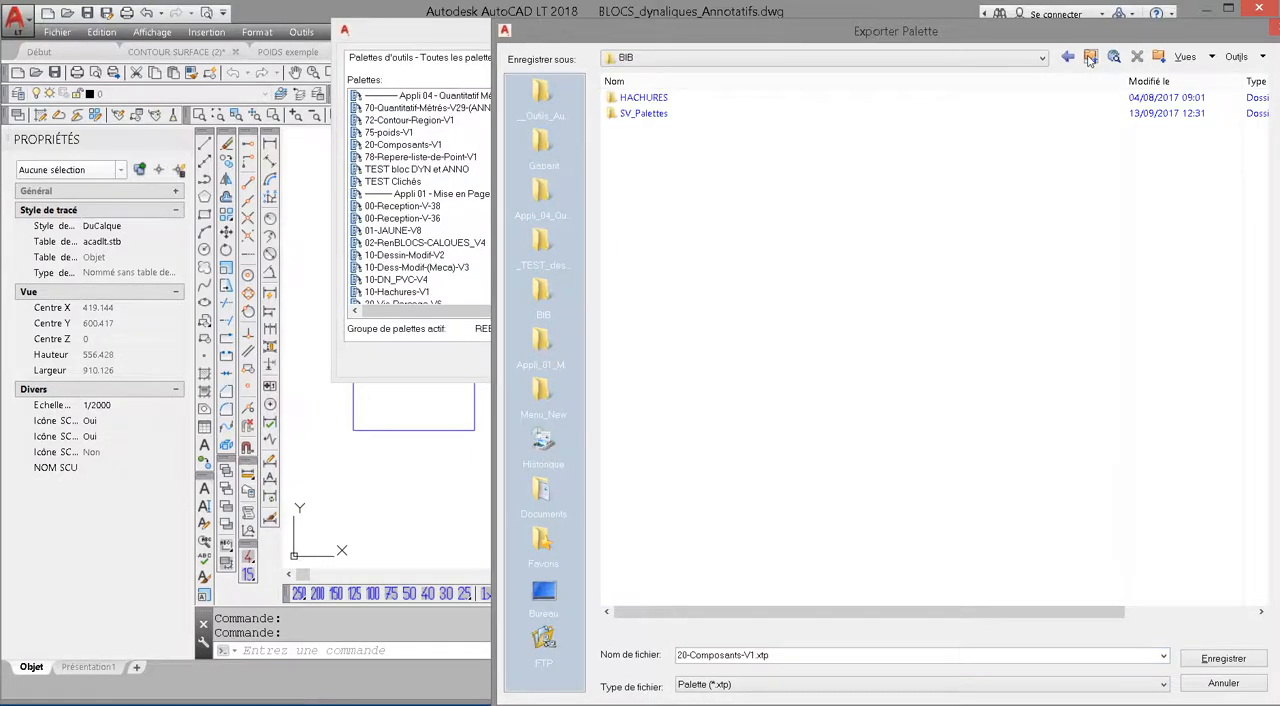
{"action": "left_click", "coordinate": [1090, 58]}
{"action": "left_click", "coordinate": [860, 63]}
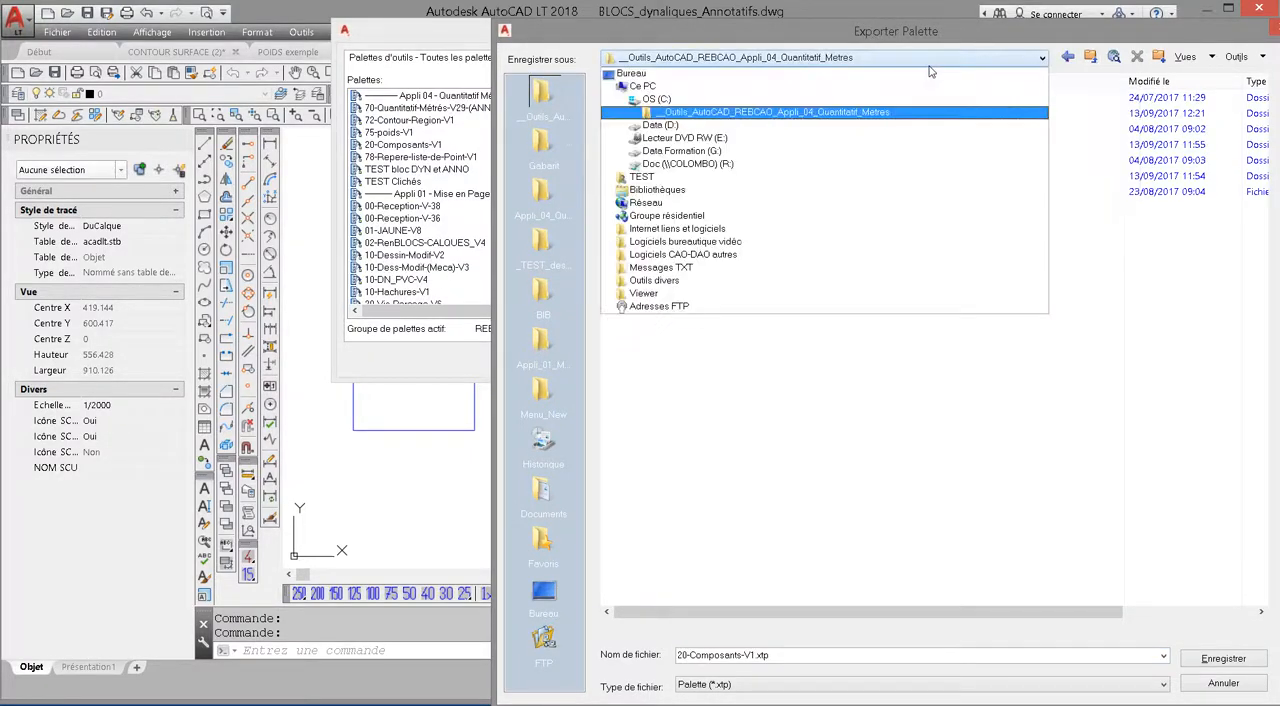
{"action": "left_click", "coordinate": [655, 102]}
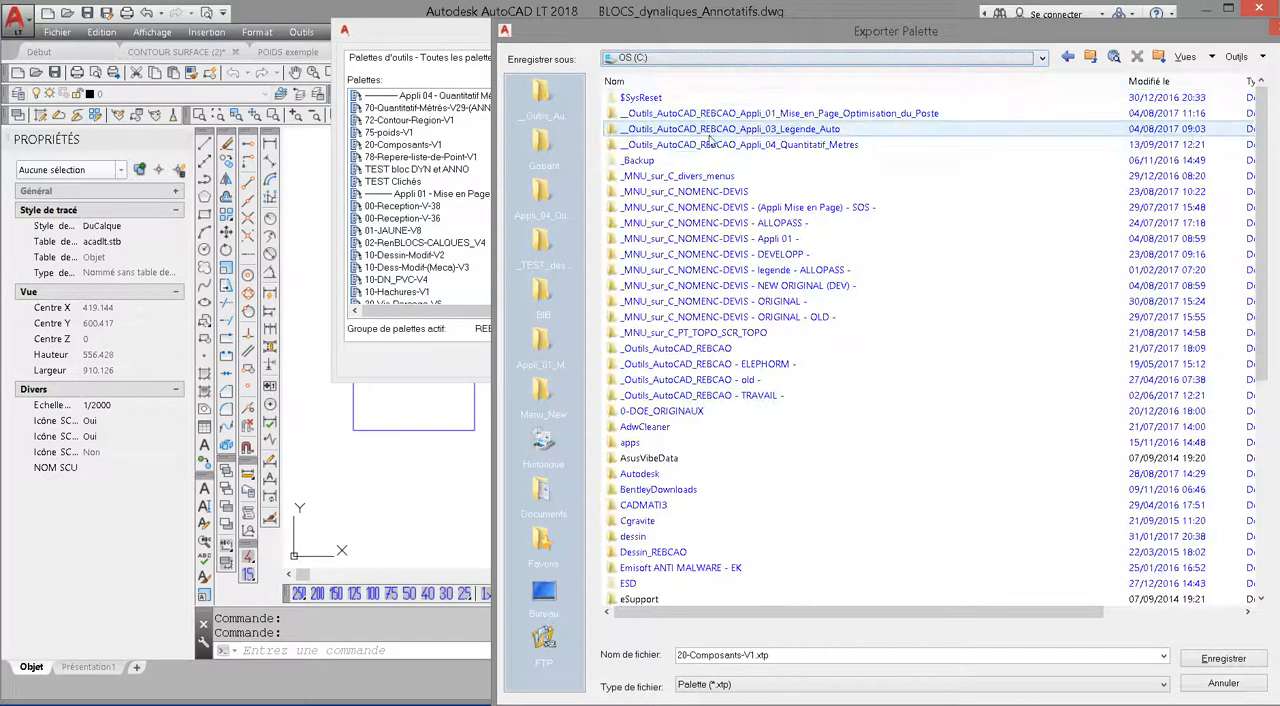
{"action": "double_click", "coordinate": [700, 191]}
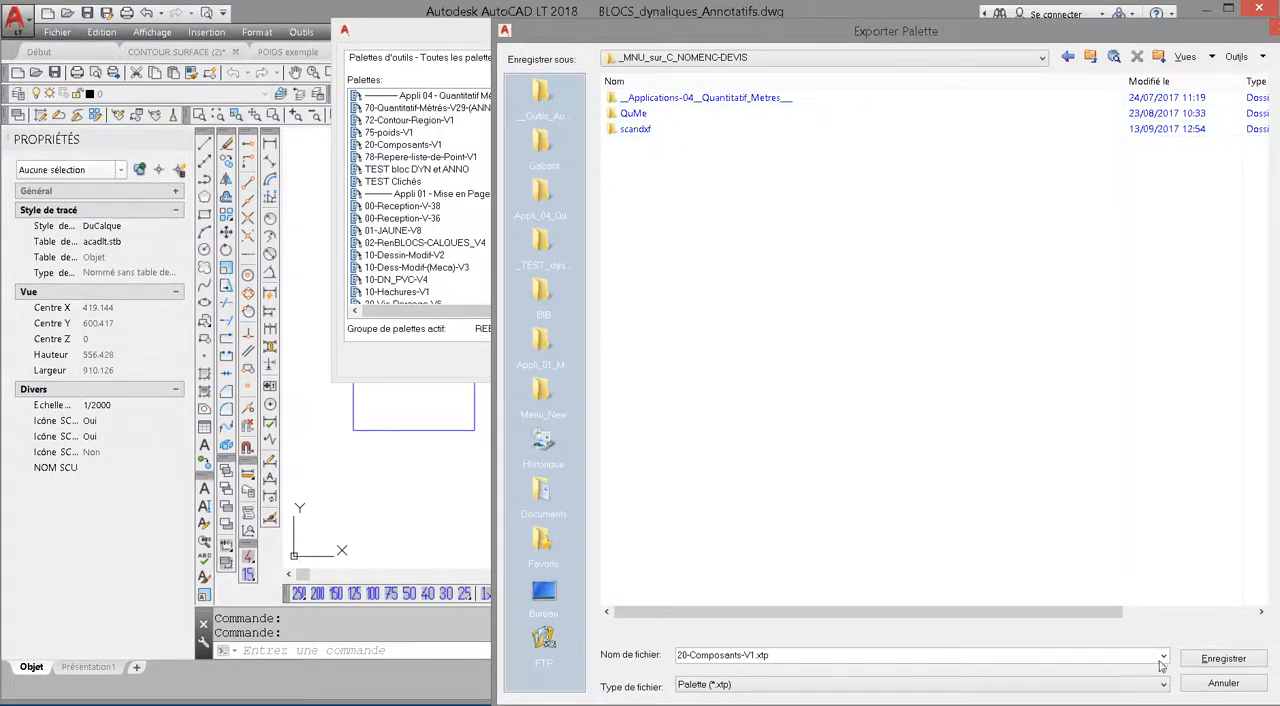
{"action": "left_click", "coordinate": [1223, 683]}
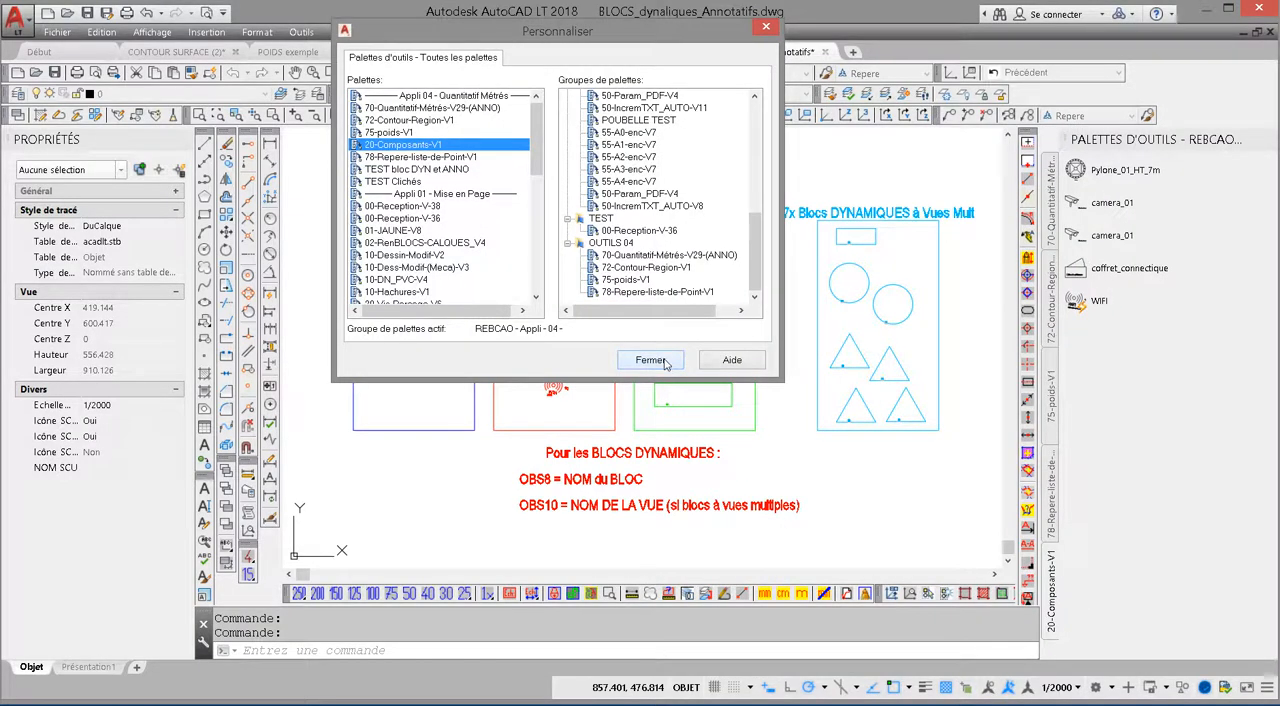
{"action": "left_click", "coordinate": [650, 360]}
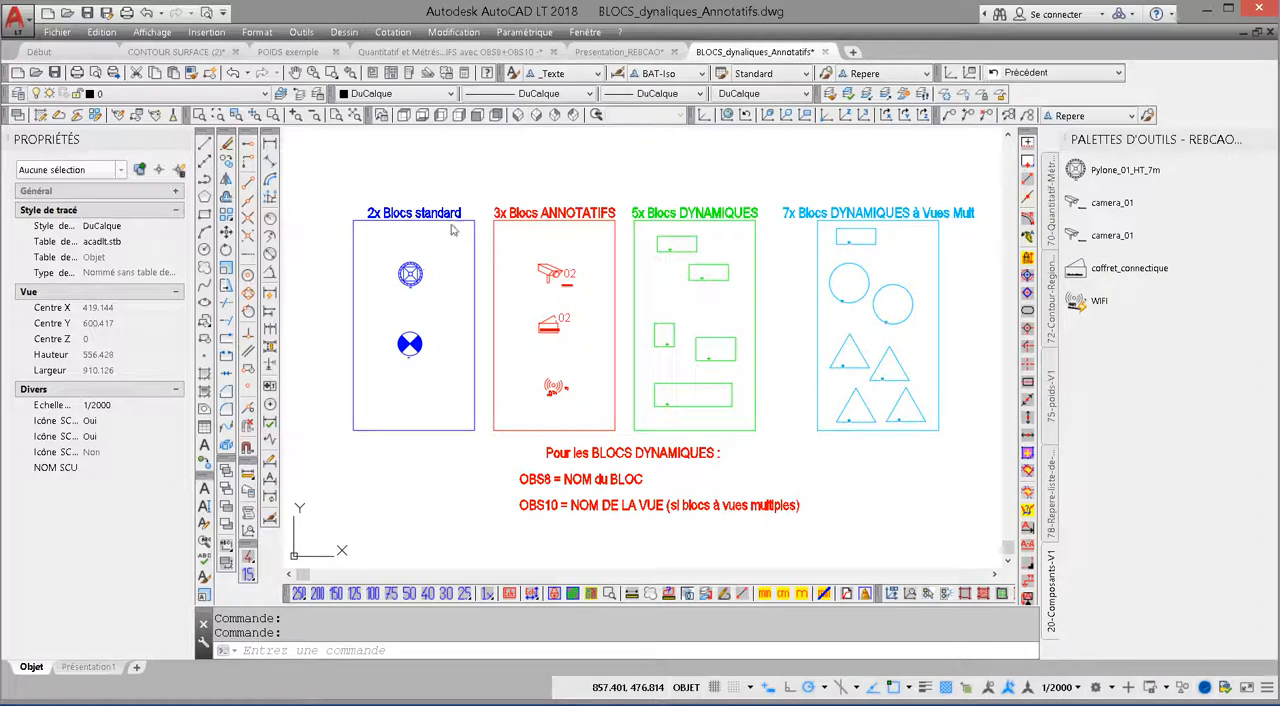
Step: Add the circular variant of the multi-view dynamic block Boite_Vue_Multiple to the 20-Composants-V1 palette
{"action": "key", "text": "ctrl"}
{"action": "key", "text": "ctrl"}
{"action": "left_click", "coordinate": [909, 326]}
{"action": "left_click", "coordinate": [909, 317]}
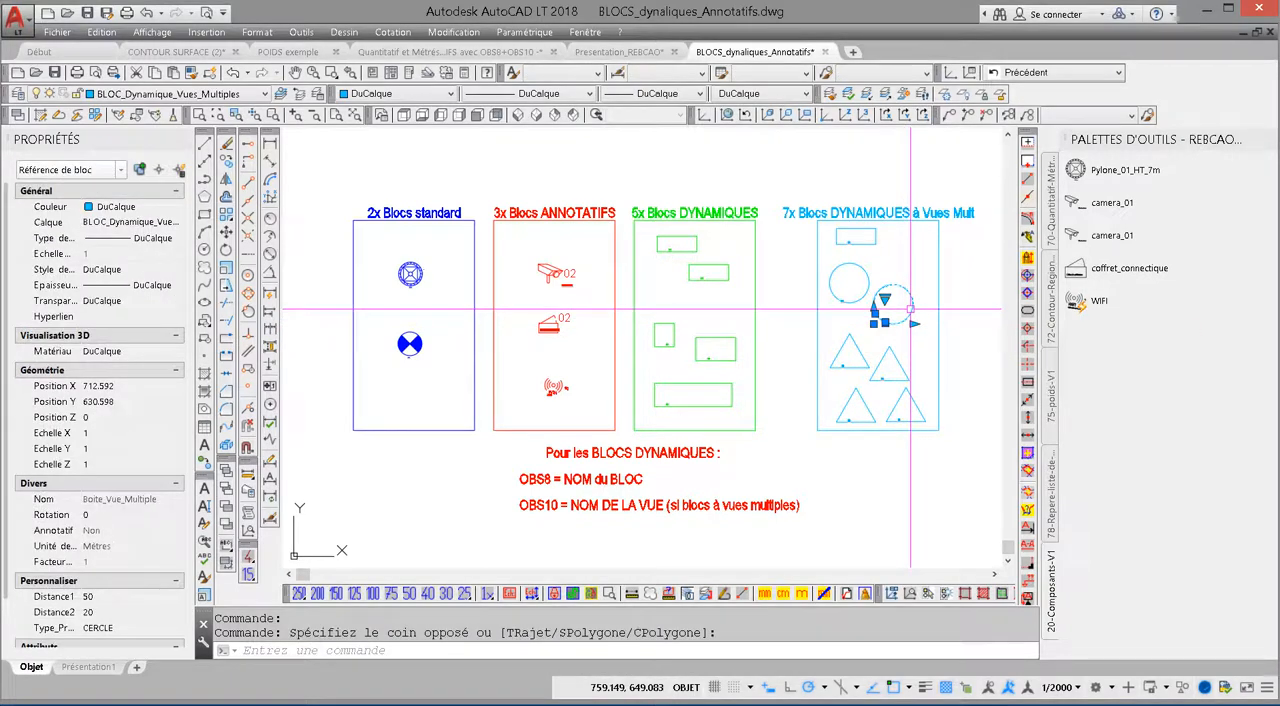
{"action": "left_click_drag", "start_coordinate": [909, 309], "coordinate": [1163, 339]}
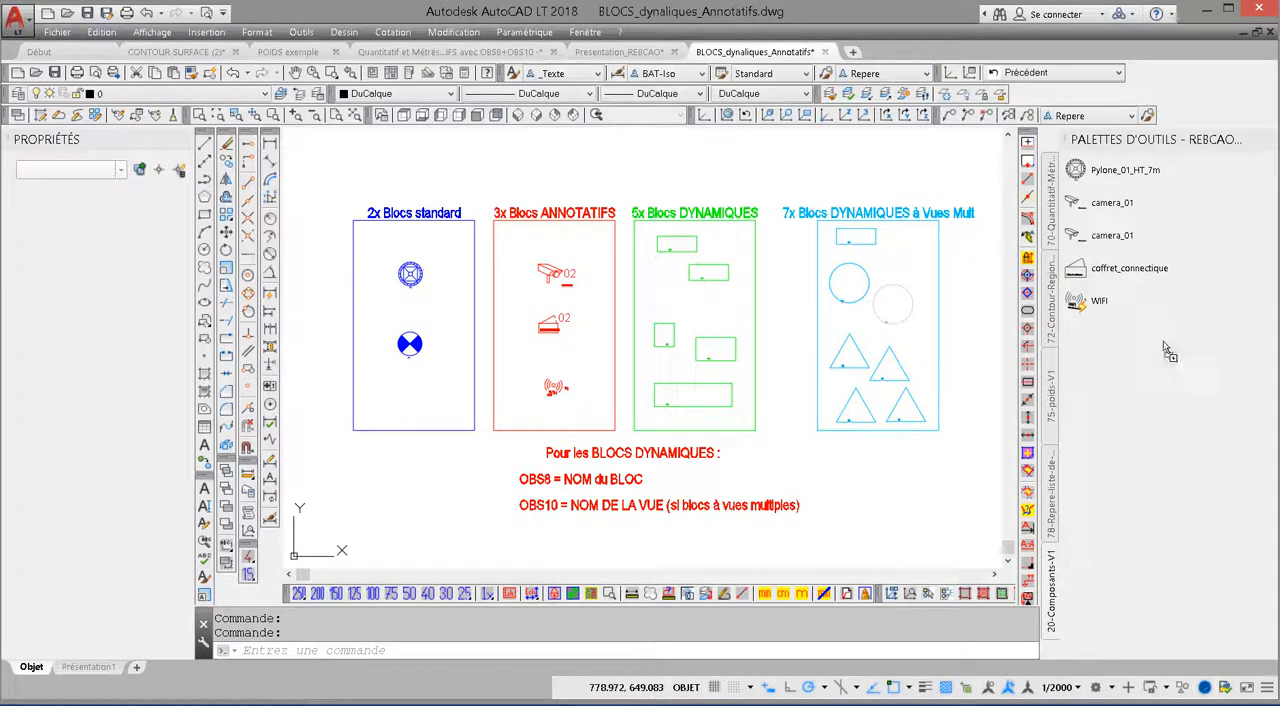
{"action": "left_click", "coordinate": [1120, 336]}
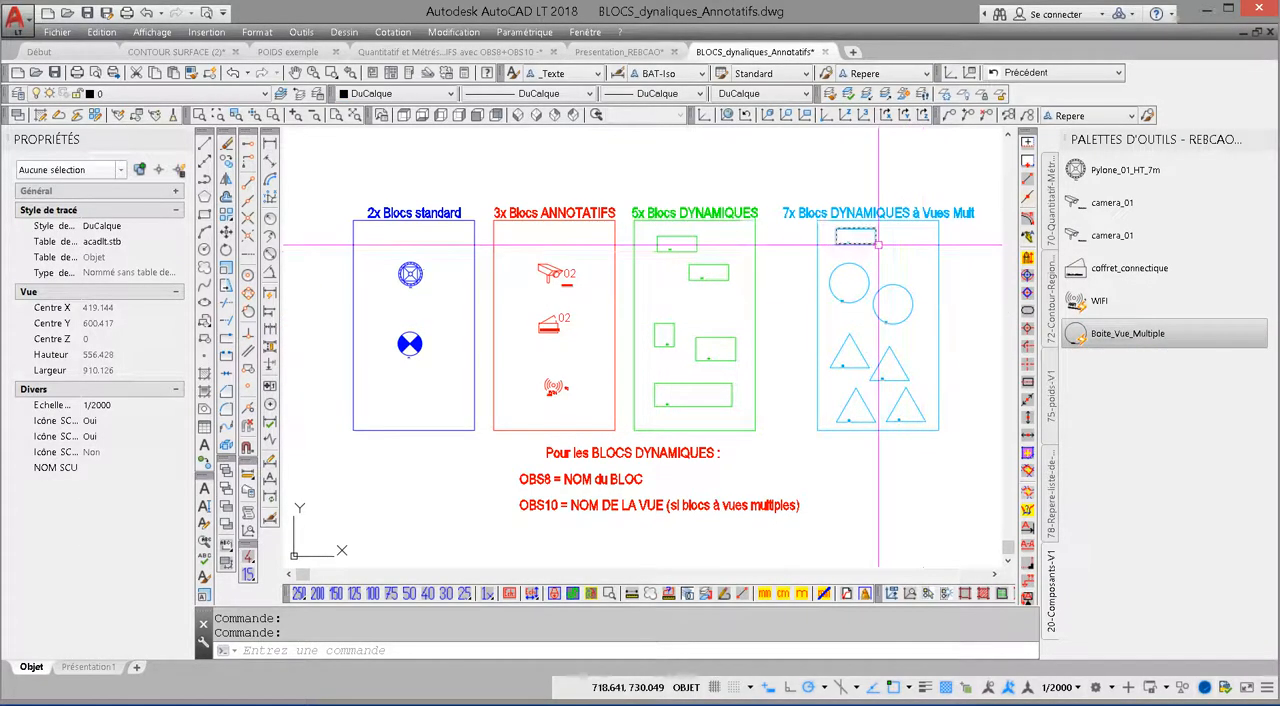
Step: Add the rectangular and triangular Boite_Vue_Multiple variants and the dynamic block coffret to the palette
{"action": "left_click", "coordinate": [890, 280]}
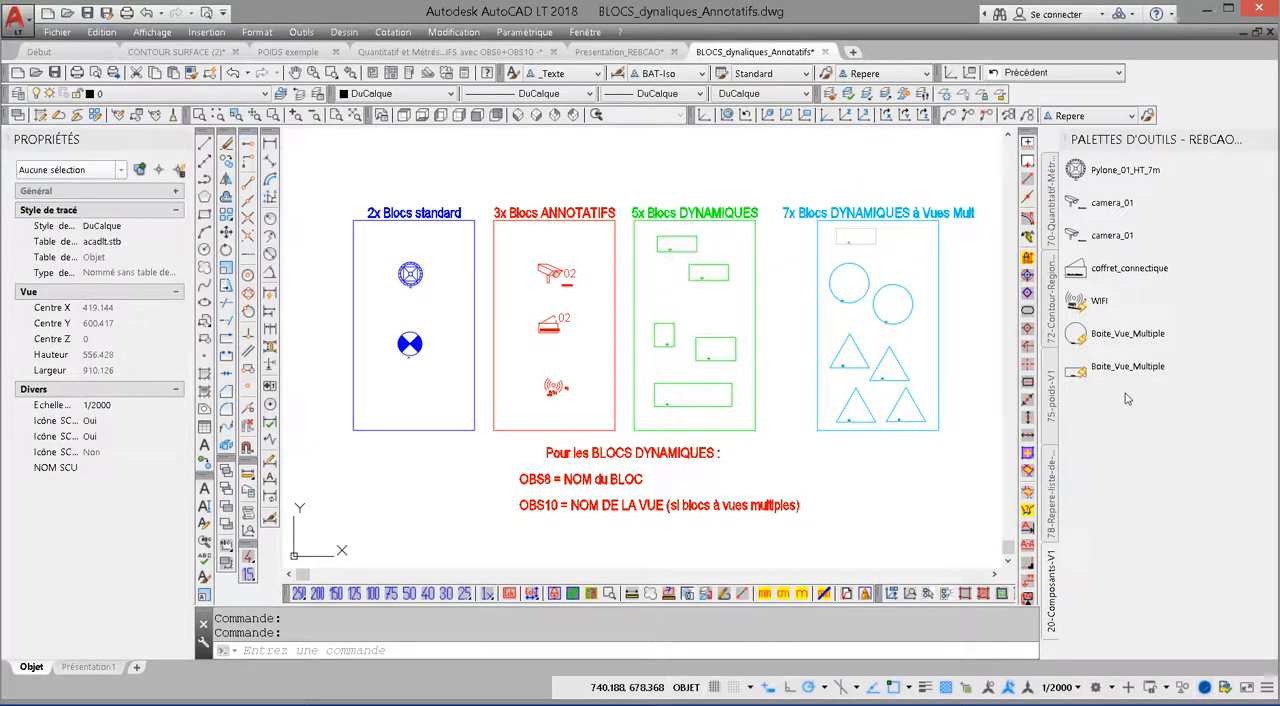
{"action": "left_click", "coordinate": [901, 362]}
{"action": "left_click_drag", "start_coordinate": [897, 358], "coordinate": [1094, 408]}
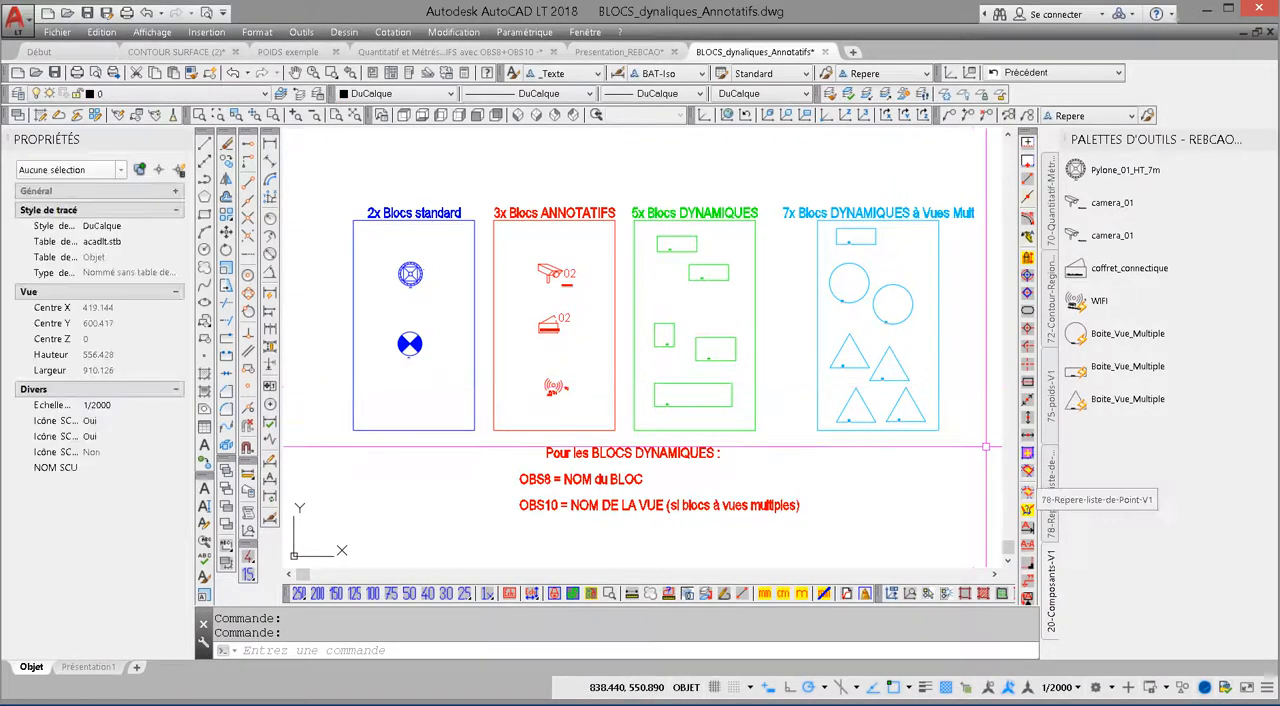
{"action": "left_click", "coordinate": [712, 268]}
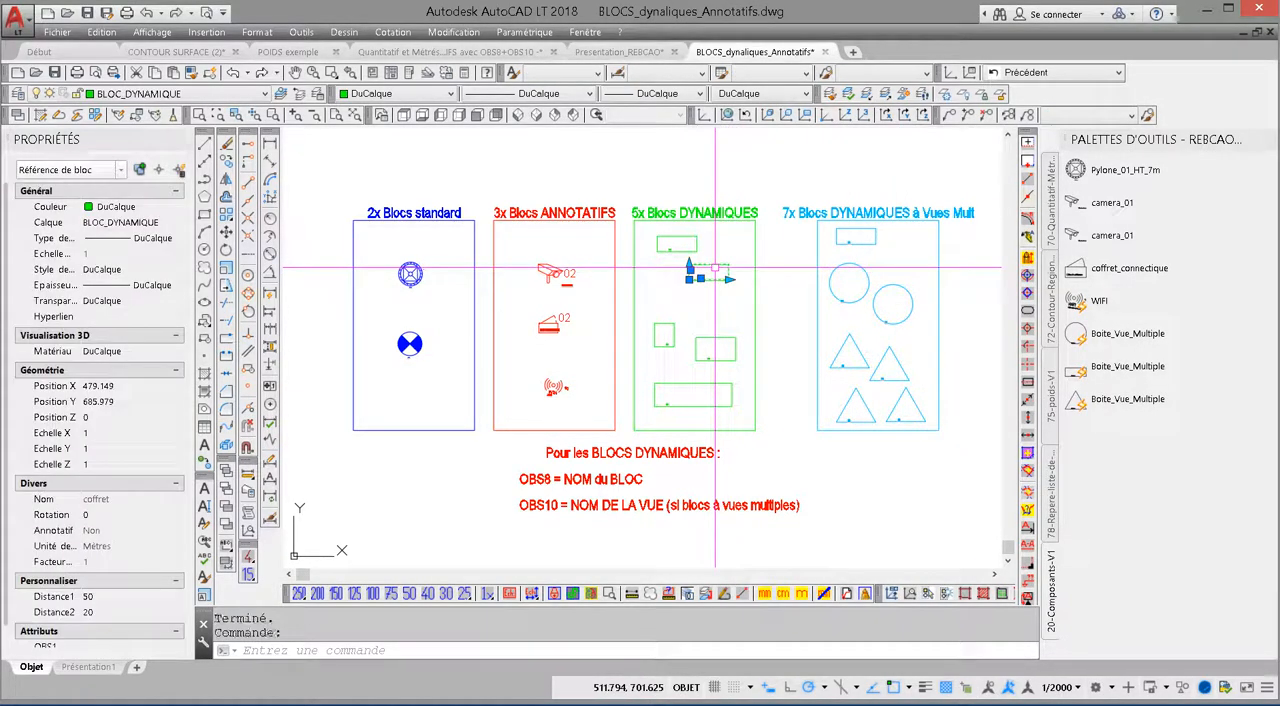
{"action": "left_click_drag", "start_coordinate": [713, 268], "coordinate": [1091, 424]}
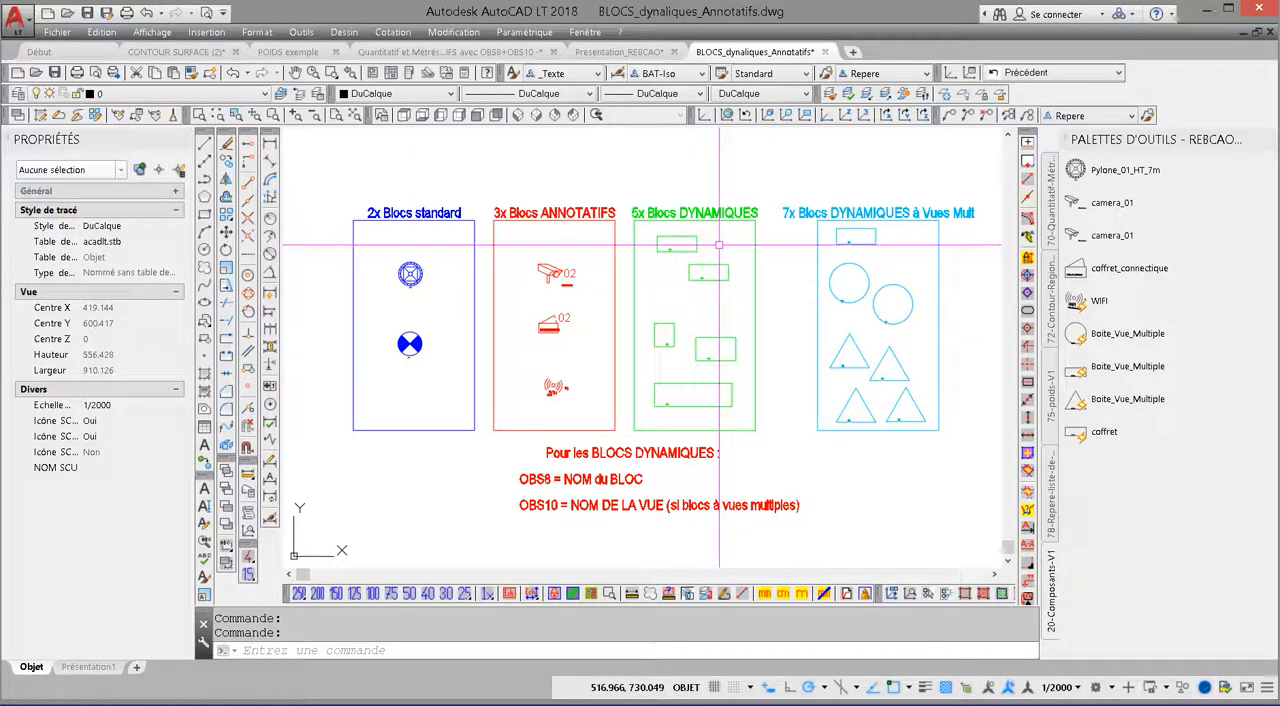
Step: Add a separator to the palette and place copies of it above and below the coffret_connectique tool
{"action": "right_click", "coordinate": [1088, 304]}
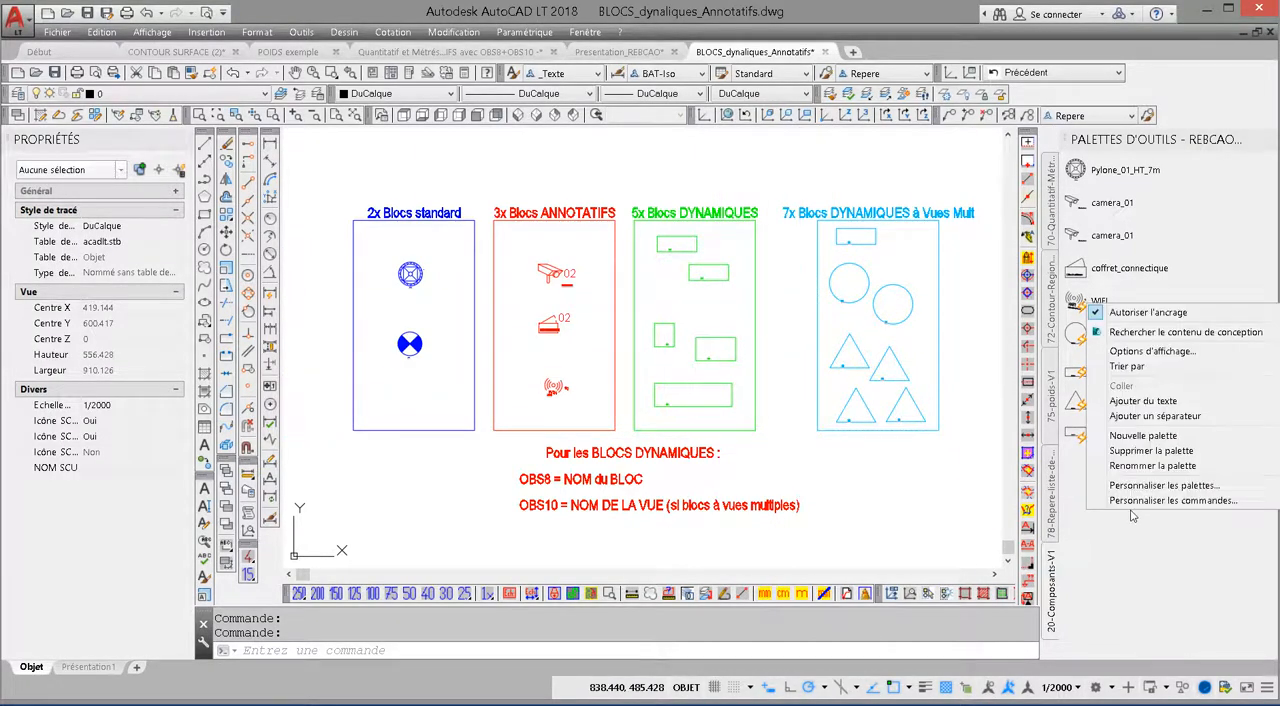
{"action": "left_click", "coordinate": [1143, 416]}
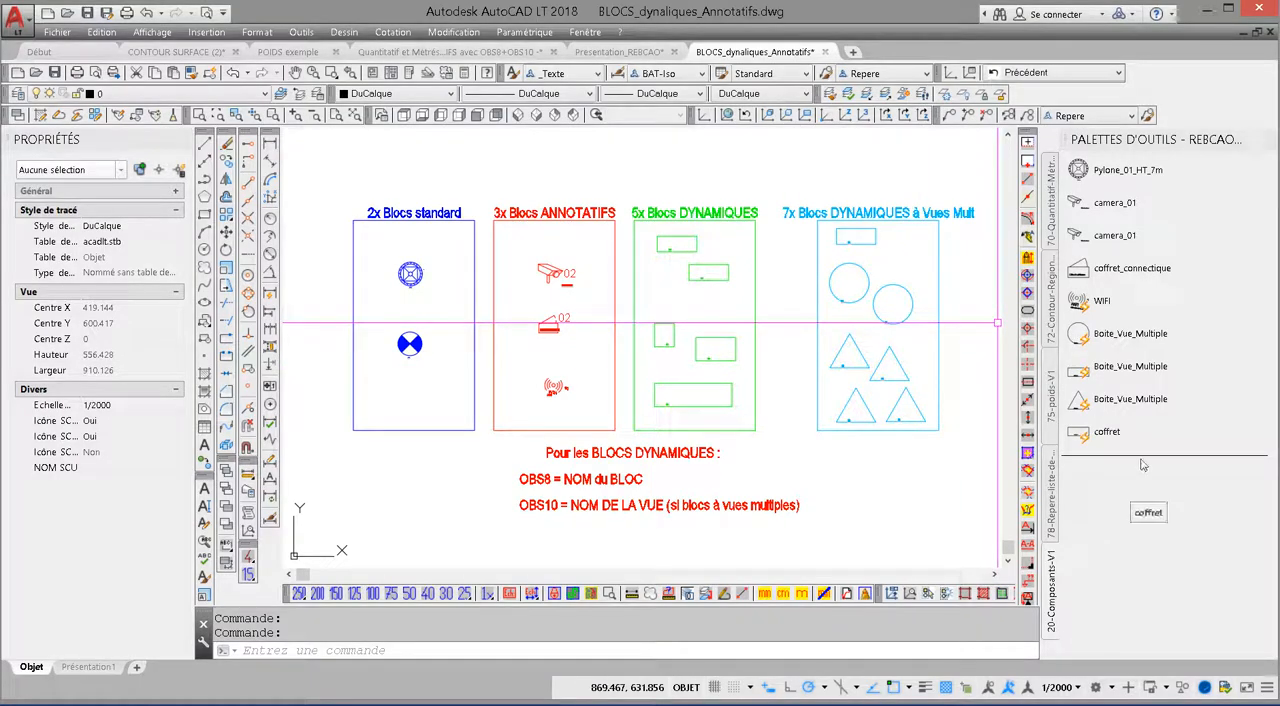
{"action": "left_click_drag", "start_coordinate": [1143, 465], "coordinate": [1145, 292]}
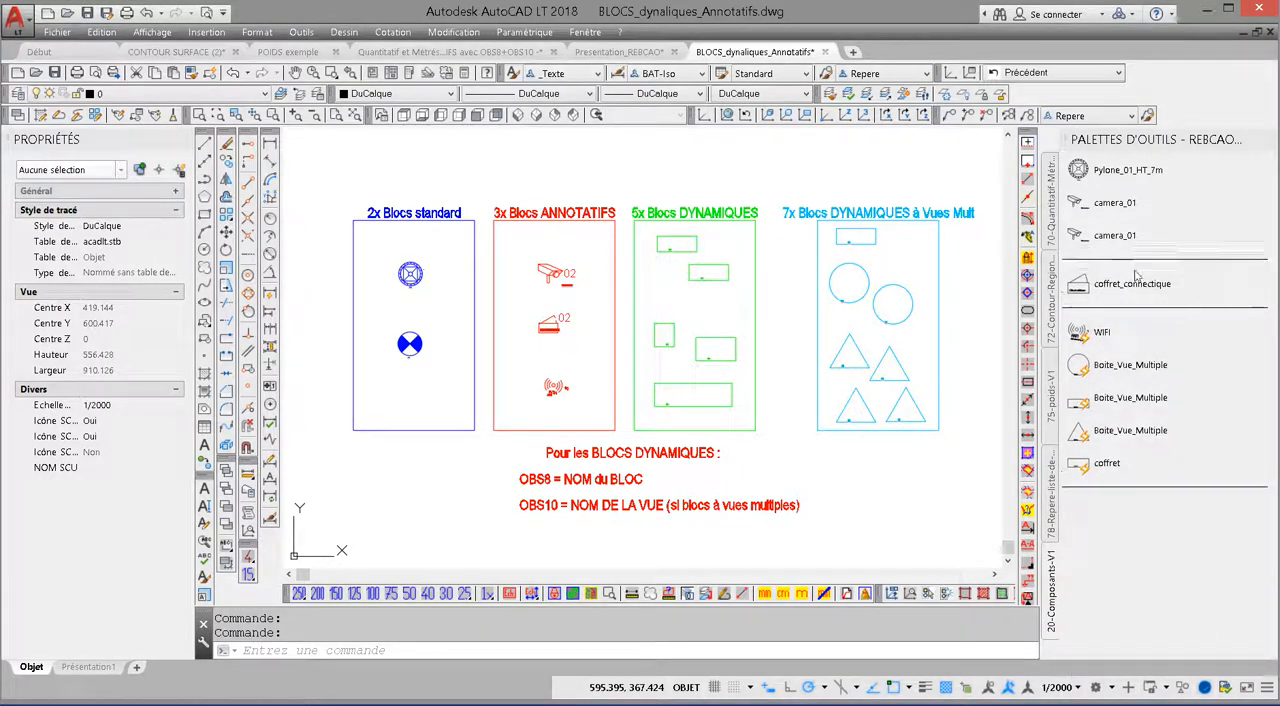
Step: Add the text heading <<< Controle >>> at the start of the palette and copy it above the coffret_connectique tool
{"action": "right_click", "coordinate": [1163, 525]}
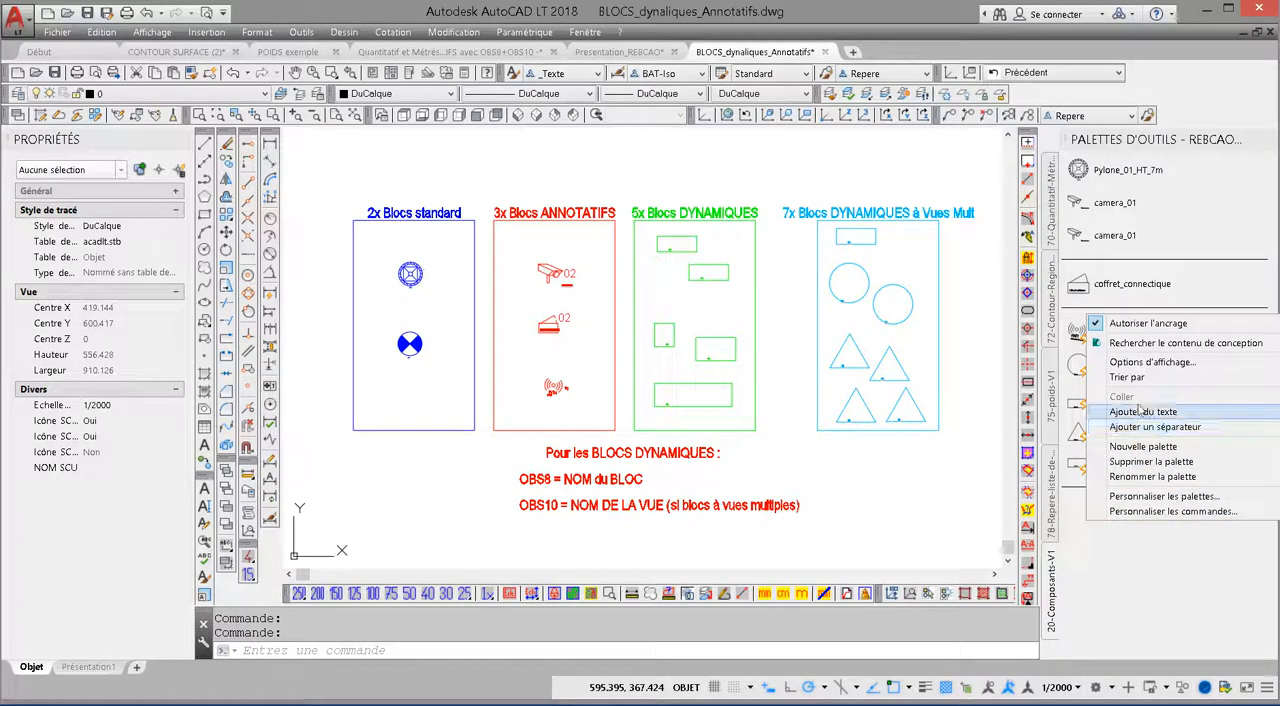
{"action": "left_click", "coordinate": [1140, 411]}
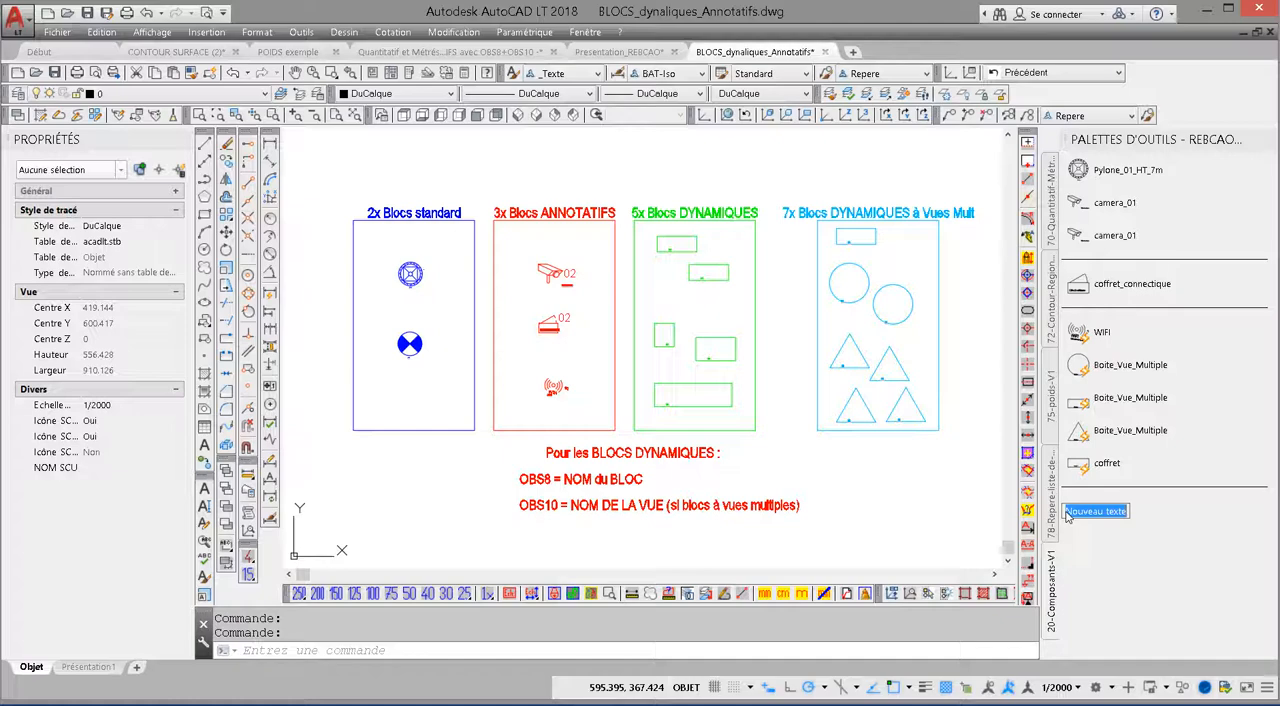
{"action": "type", "text": "<<<"}
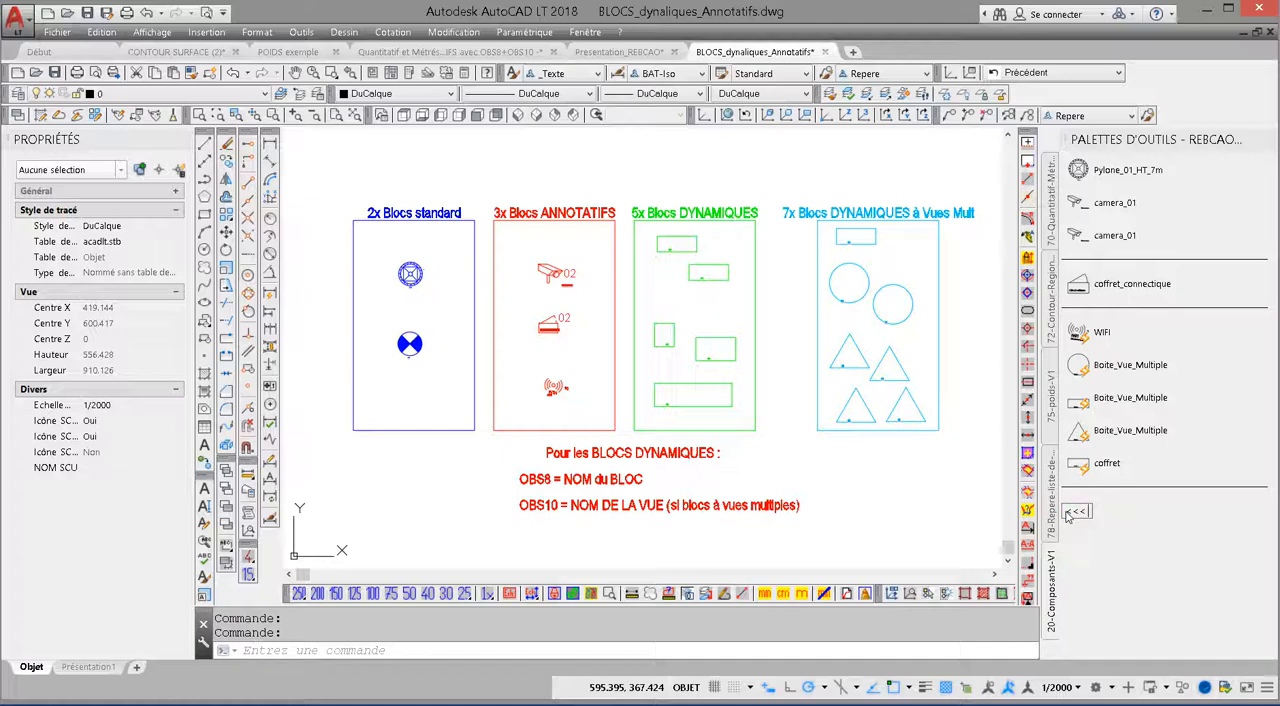
{"action": "type", "text": " Controle >>>"}
{"action": "key", "text": "Return"}
{"action": "left_click_drag", "start_coordinate": [1100, 515], "coordinate": [1128, 305]}
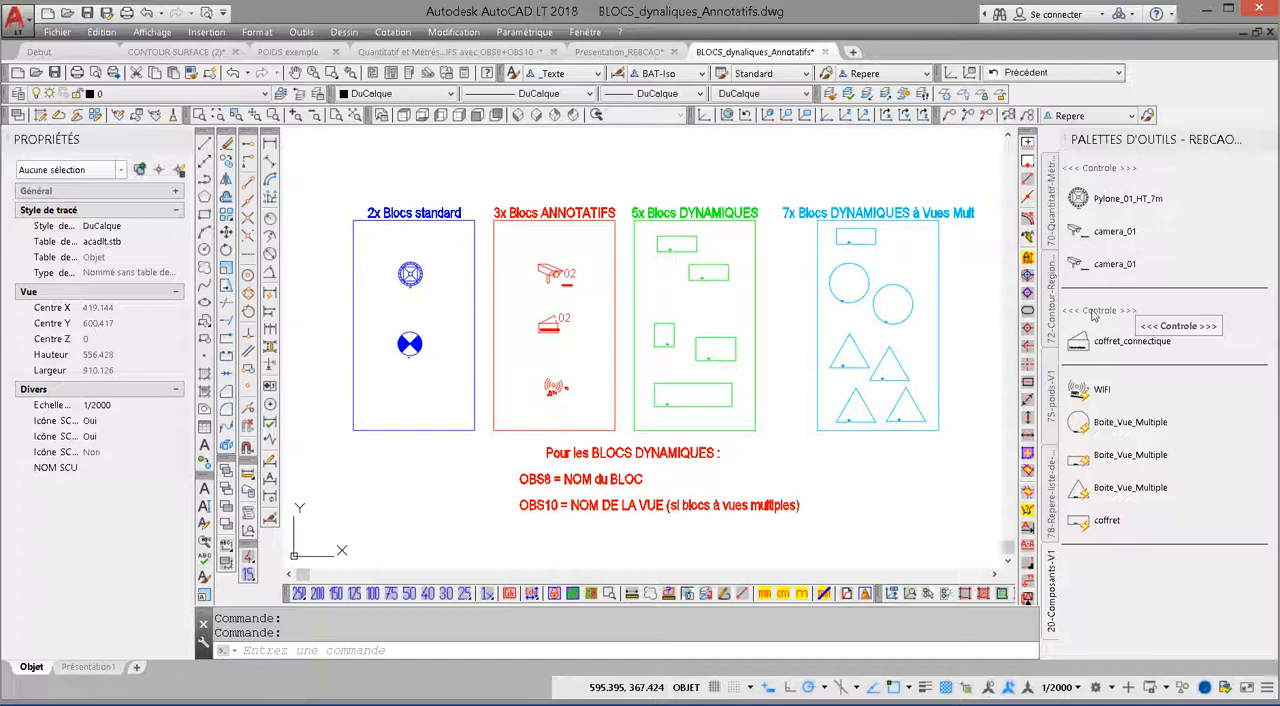
Step: Rename the heading above the coffret_connectique tool as <<< Coffret >>>
{"action": "right_click", "coordinate": [1094, 315]}
{"action": "left_click", "coordinate": [1136, 371]}
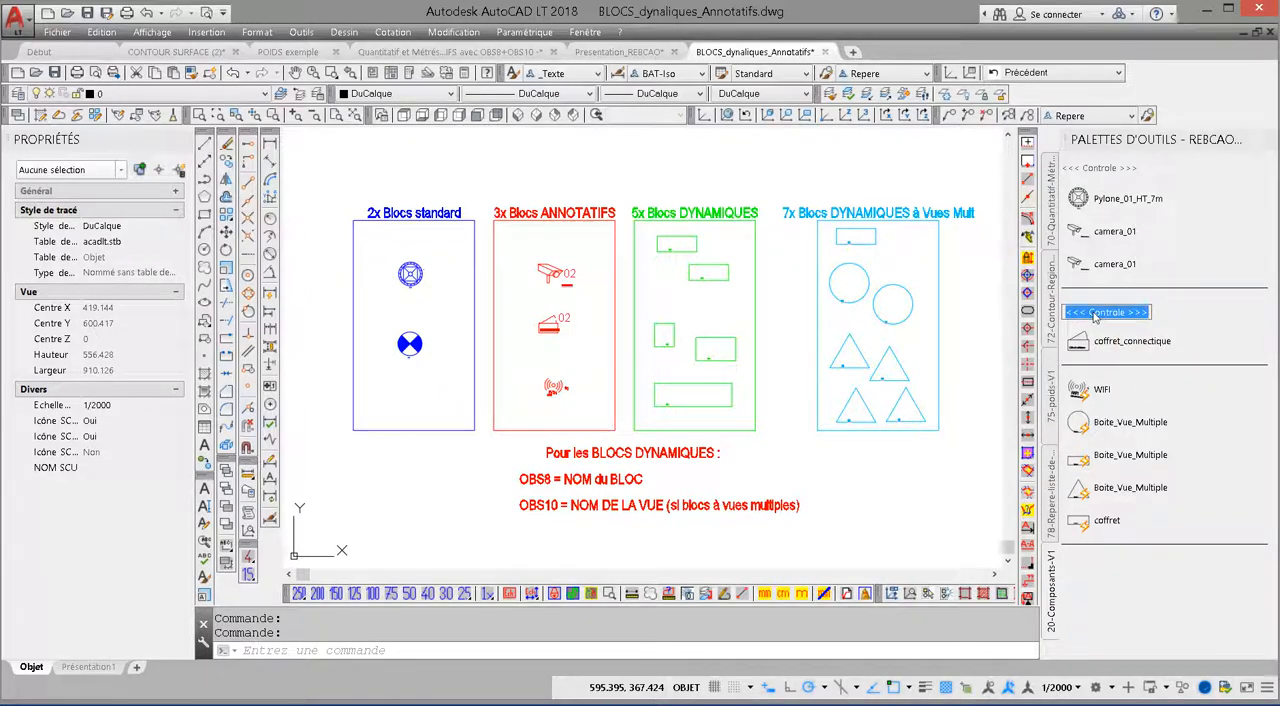
{"action": "left_click", "coordinate": [1099, 316]}
{"action": "type", "text": "ffret"}
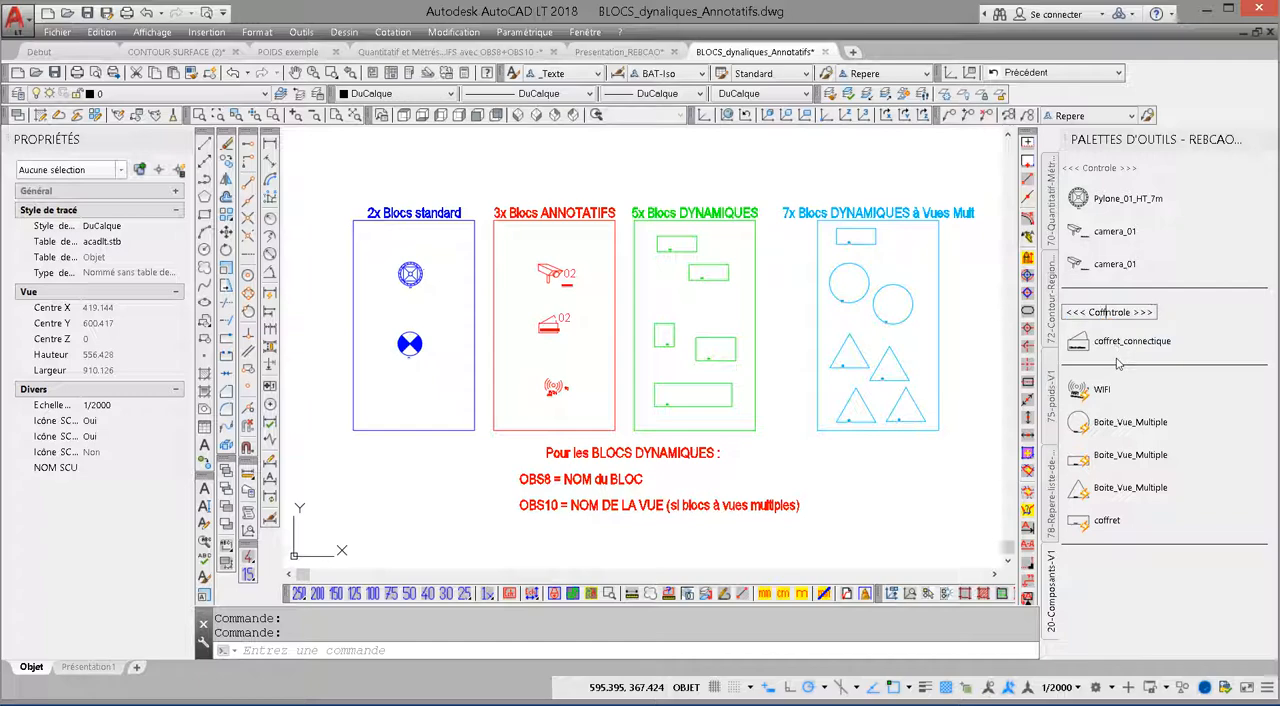
{"action": "key", "text": "Delete"}
{"action": "key", "text": "Delete"}
{"action": "key", "text": "Delete"}
{"action": "key", "text": "Delete"}
{"action": "key", "text": "Delete"}
{"action": "key", "text": "Delete"}
{"action": "key", "text": "Return"}
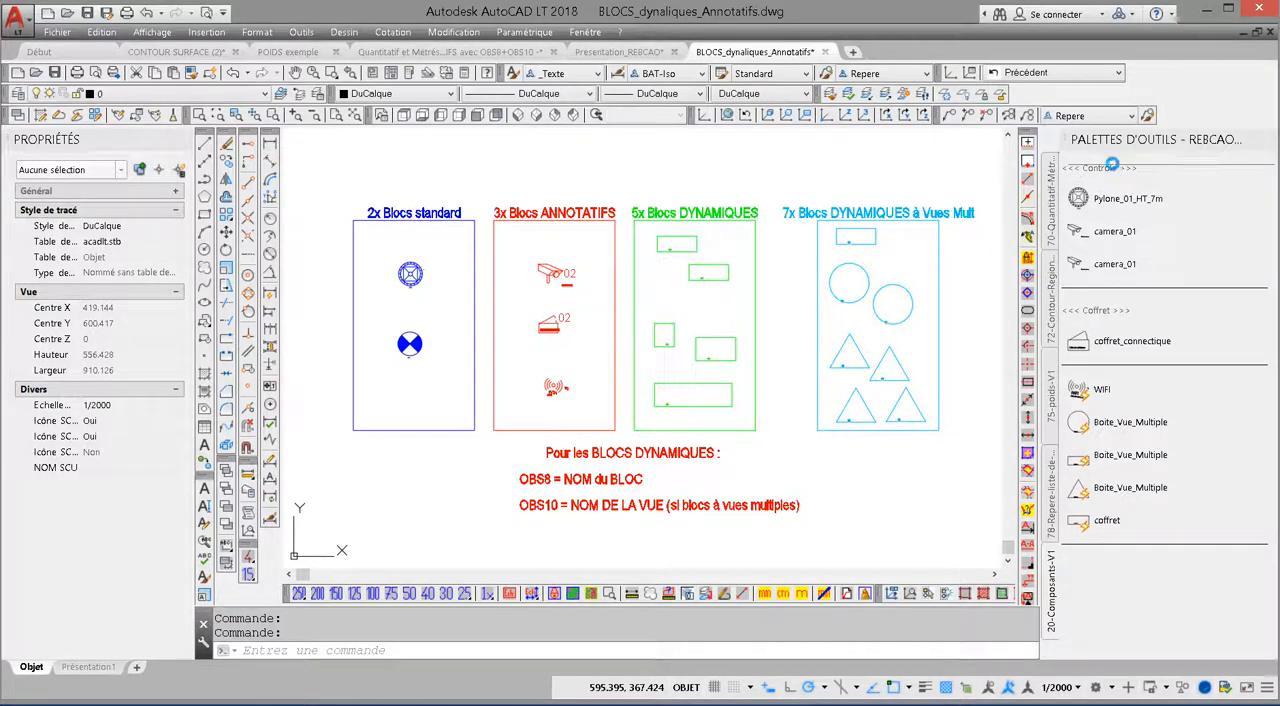
Step: Copy a separator and the Controle heading to the start of the palette, and rename the first heading <<< Composants - V 1 >>>
{"action": "mouse_move", "coordinate": [1111, 164]}
{"action": "left_mouse_down"}
{"action": "mouse_move", "coordinate": [1111, 180]}
{"action": "mouse_move", "coordinate": [1111, 152]}
{"action": "mouse_move", "coordinate": [1107, 162]}
{"action": "left_mouse_up"}
{"action": "right_click", "coordinate": [1099, 168]}
{"action": "left_click", "coordinate": [1146, 228]}
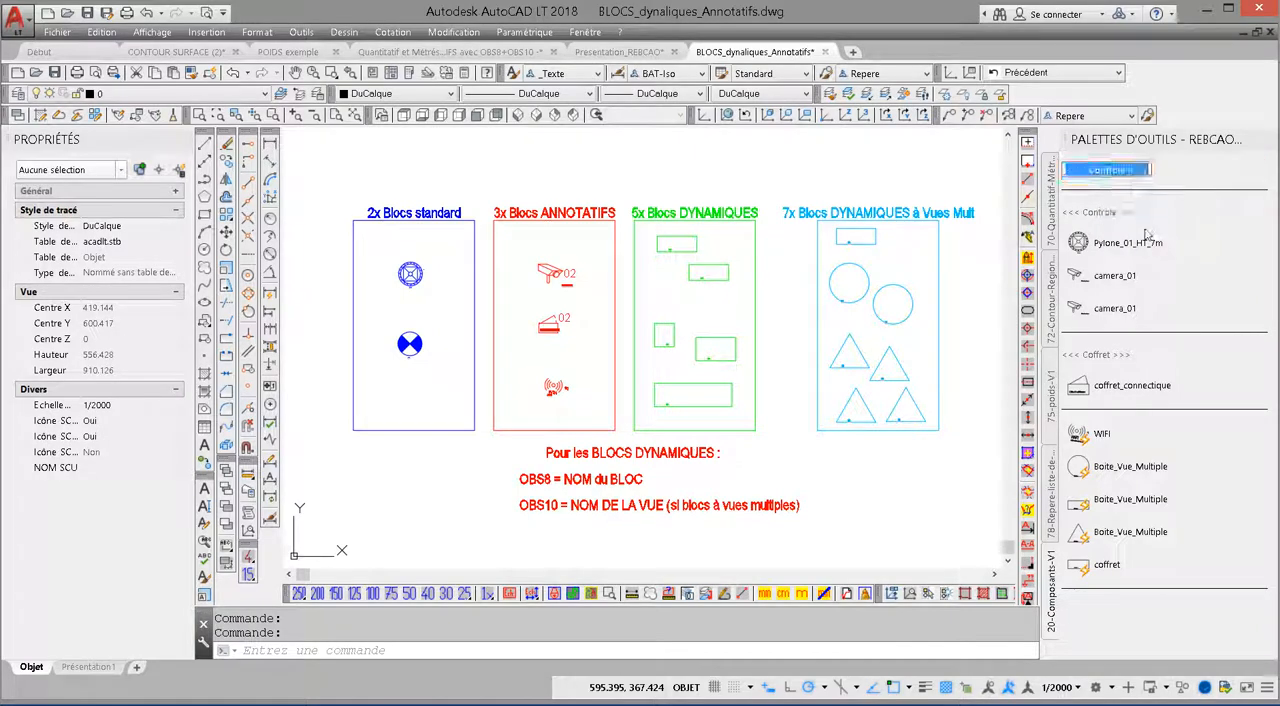
{"action": "key", "text": "Return"}
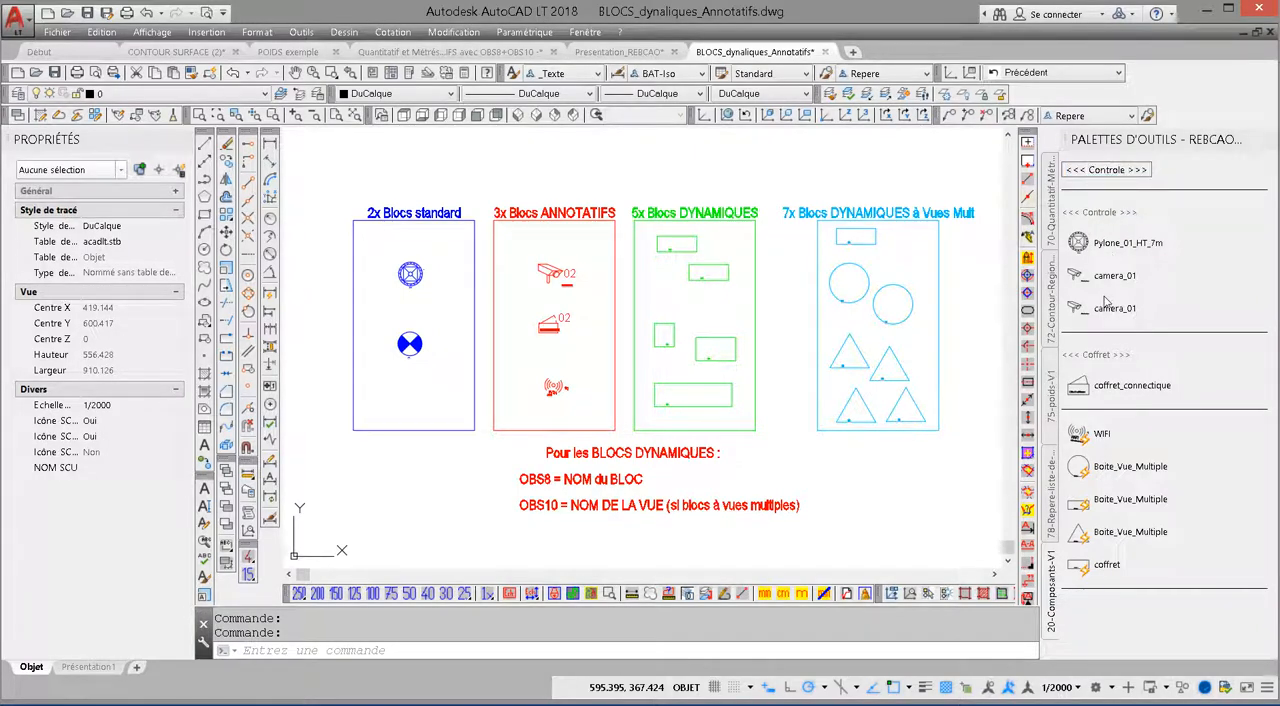
{"action": "type", "text": "Composants - V 1"}
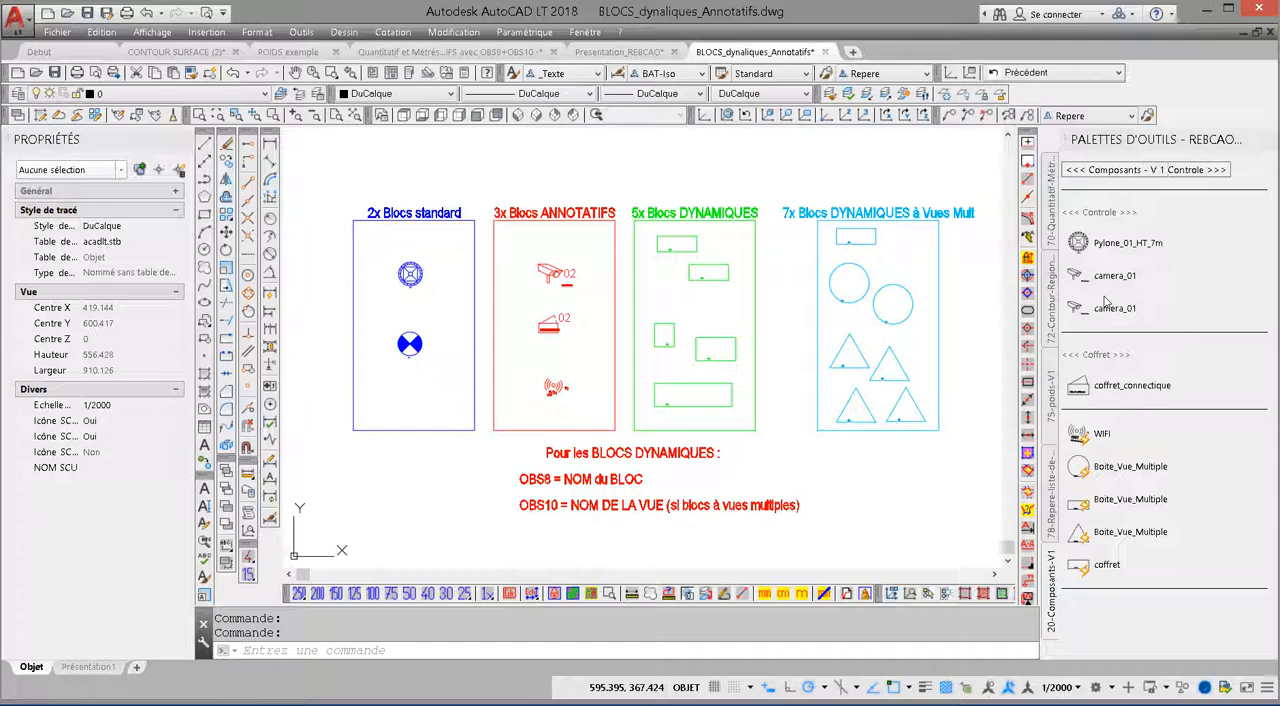
{"action": "key", "text": "Delete"}
{"action": "key", "text": "Delete"}
{"action": "key", "text": "Delete"}
{"action": "key", "text": "Delete"}
{"action": "key", "text": "Delete"}
{"action": "key", "text": "Delete"}
{"action": "key", "text": "Delete"}
{"action": "key", "text": "Delete"}
{"action": "key", "text": "Return"}
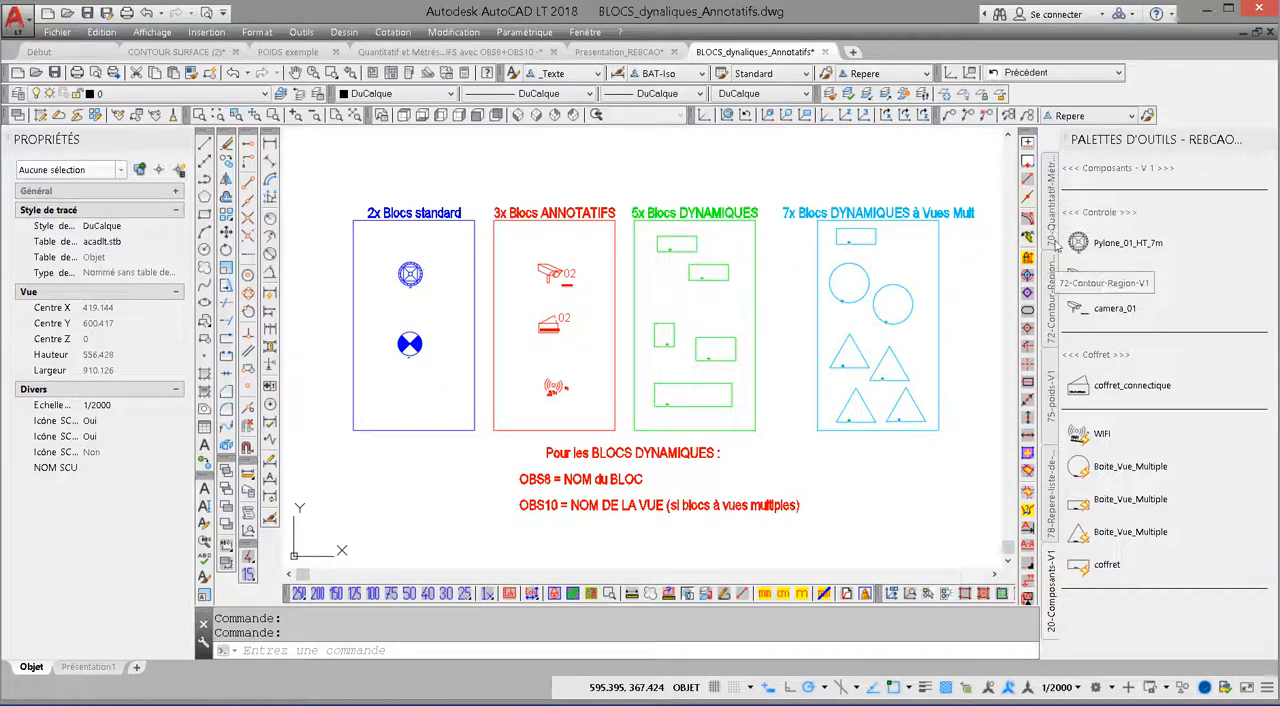
Step: Save the drawing, examine the heading layout of the 70-Quantitatif-Métrés palette, and return to the 20-Composants-V1 palette
{"action": "key", "text": "ctrl"}
{"action": "key", "text": "ctrl"}
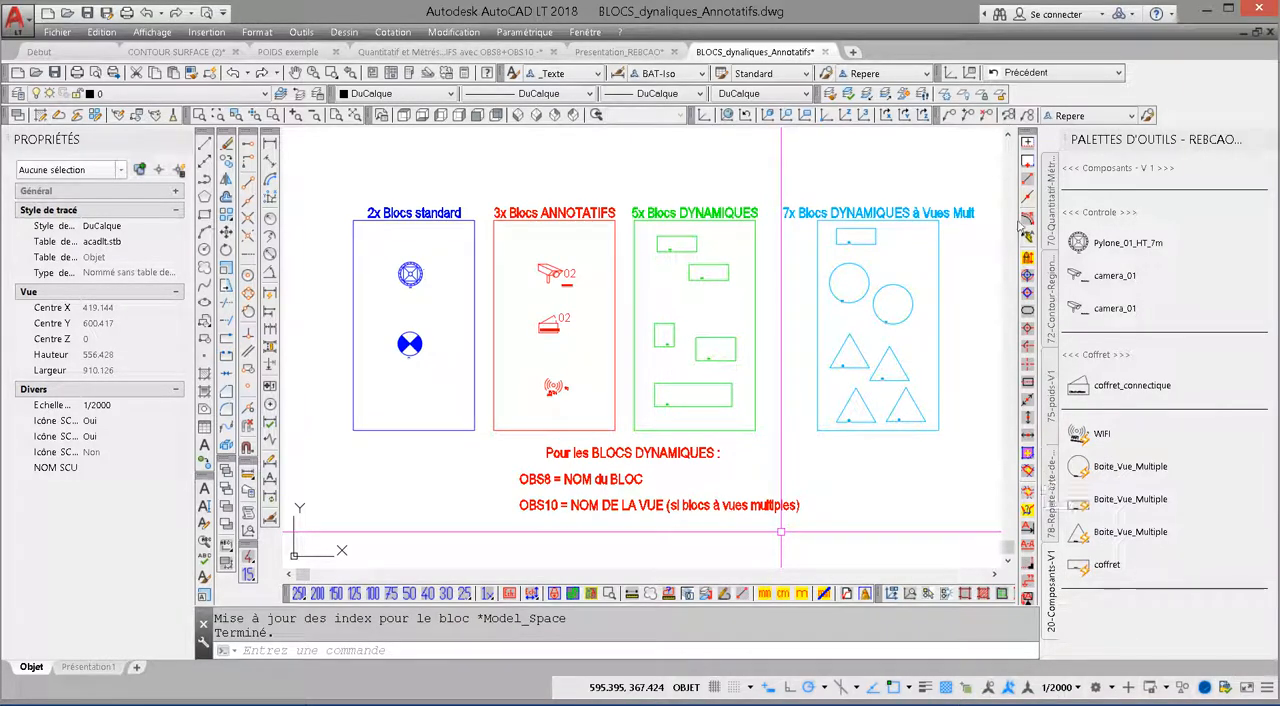
{"action": "left_click", "coordinate": [1049, 190]}
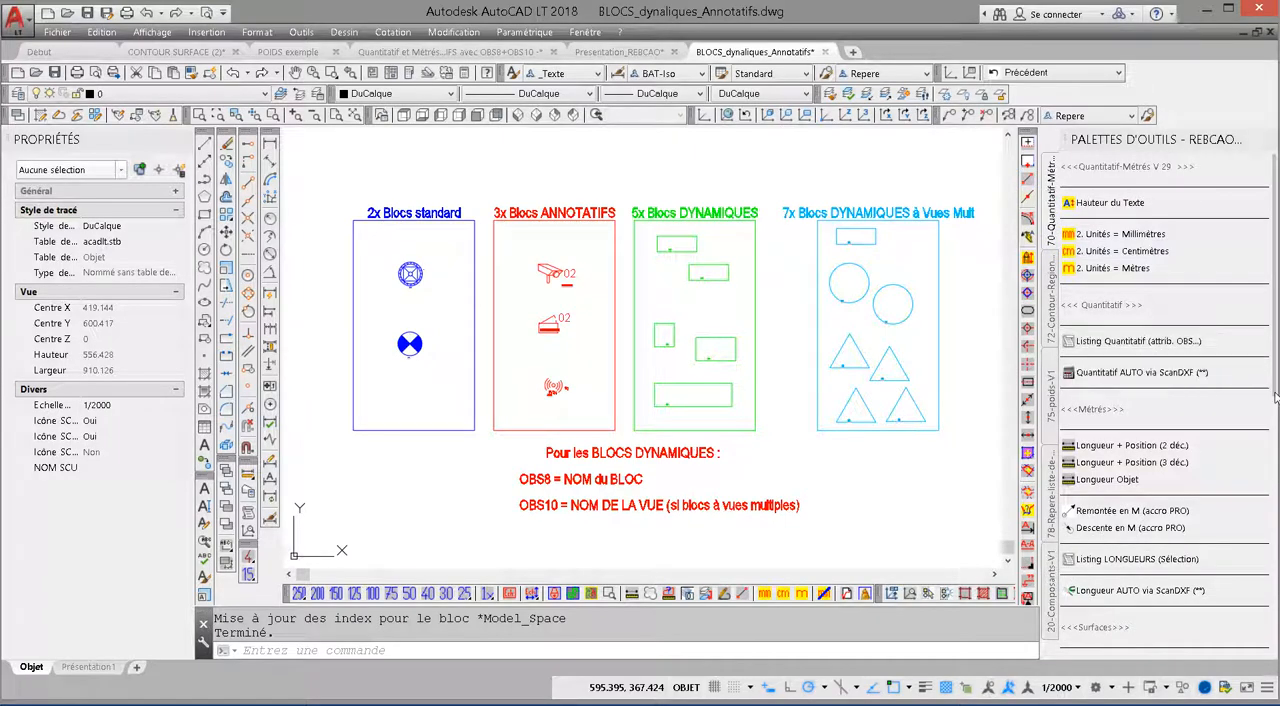
{"action": "left_click_drag", "start_coordinate": [1275, 395], "coordinate": [1278, 405]}
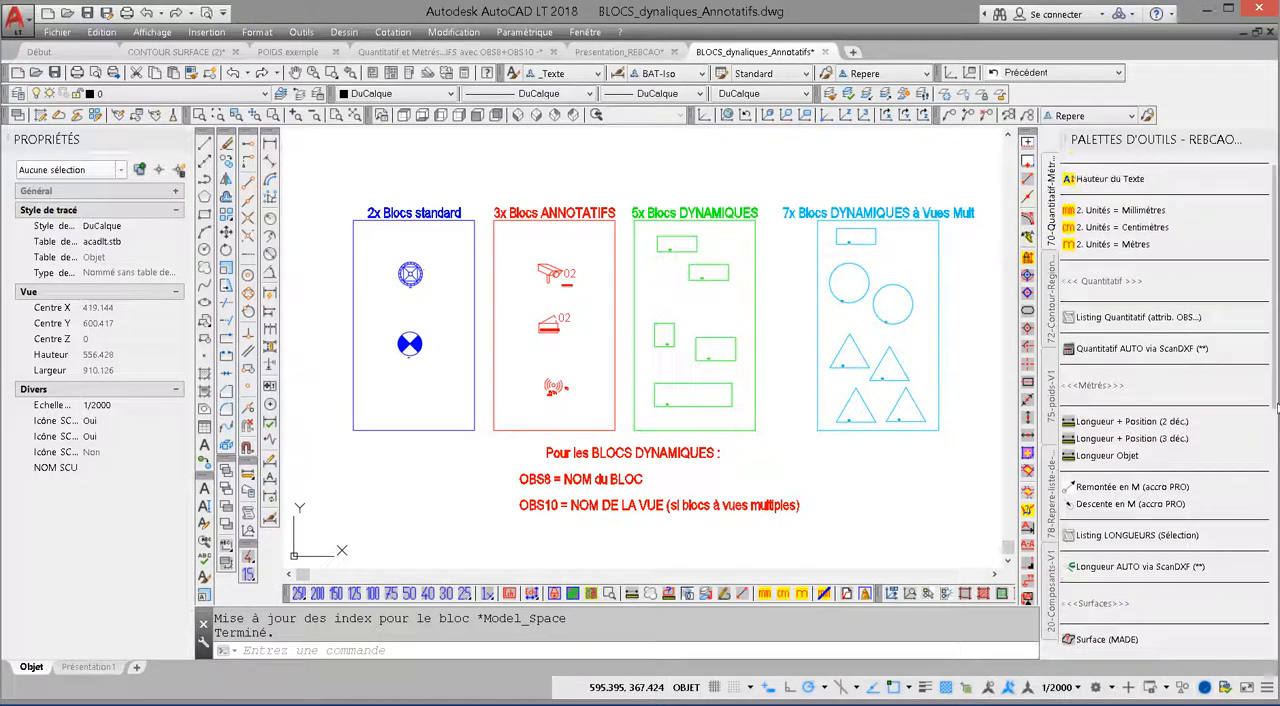
{"action": "left_click", "coordinate": [1051, 600]}
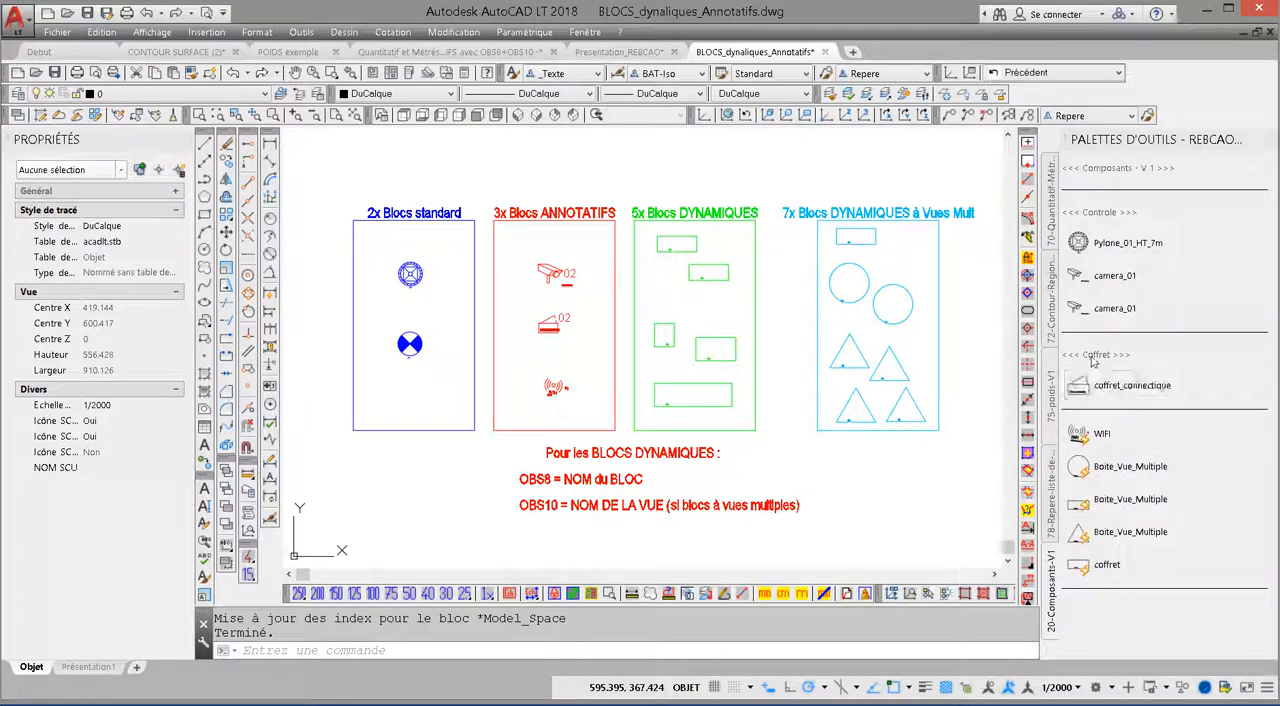
Step: Copy the <<< Coffret >>> heading above the WIFI tool
{"action": "left_click_drag", "start_coordinate": [1092, 358], "coordinate": [1103, 418], "text": "ctrl"}
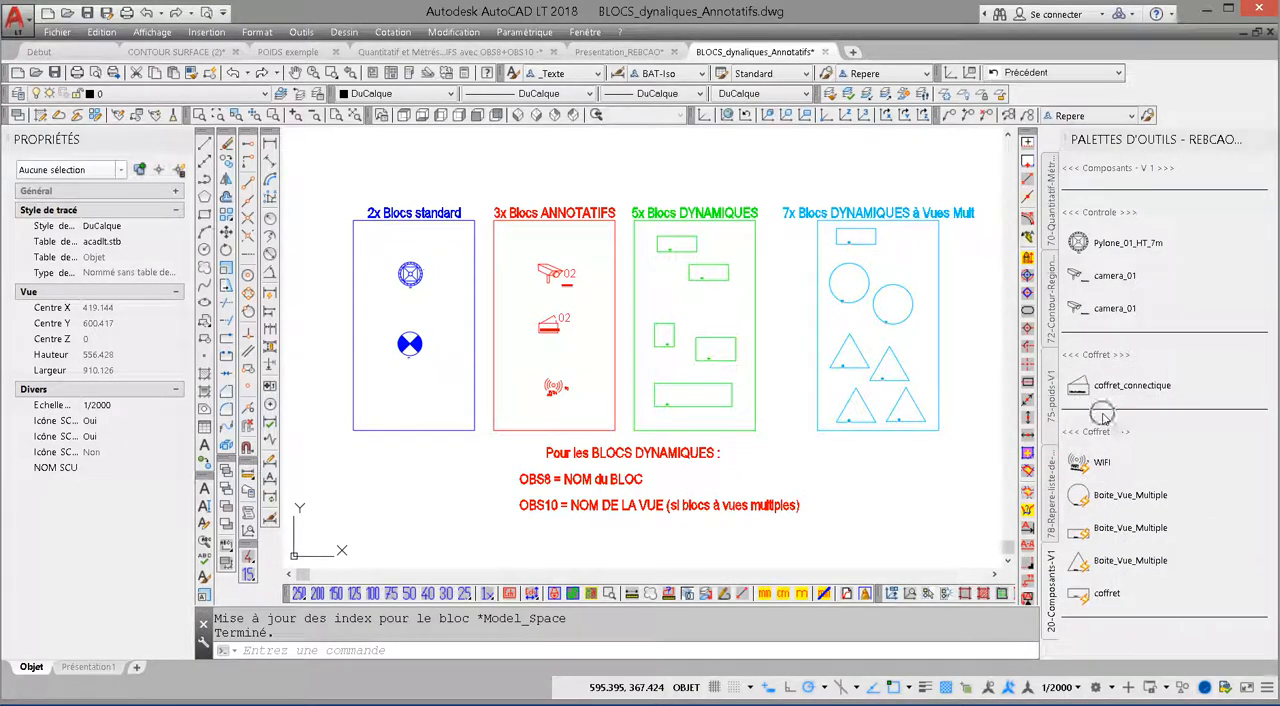